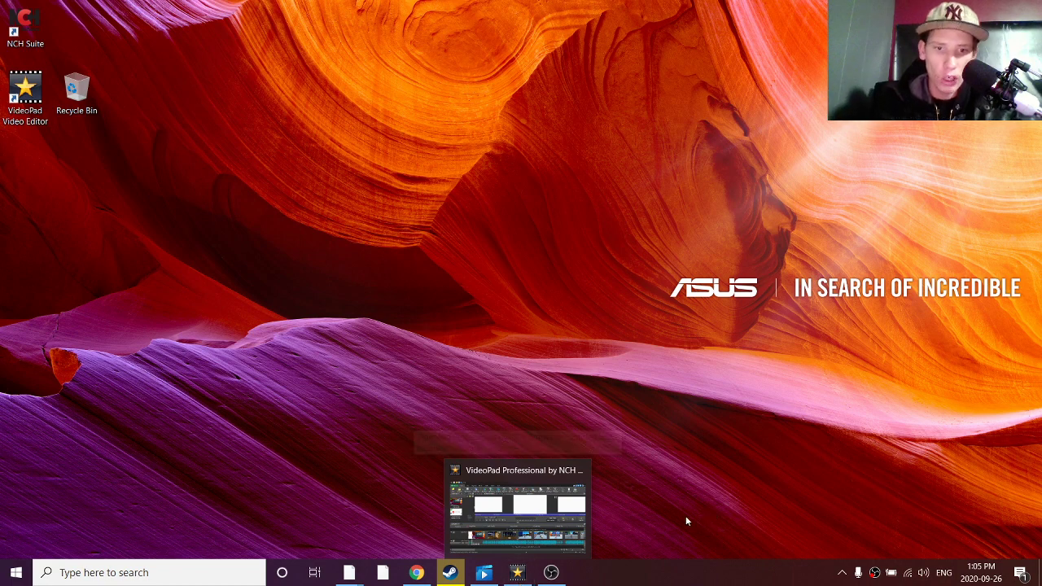
- Restore the minimized VideoPad project window from the taskbar
click(524, 578)
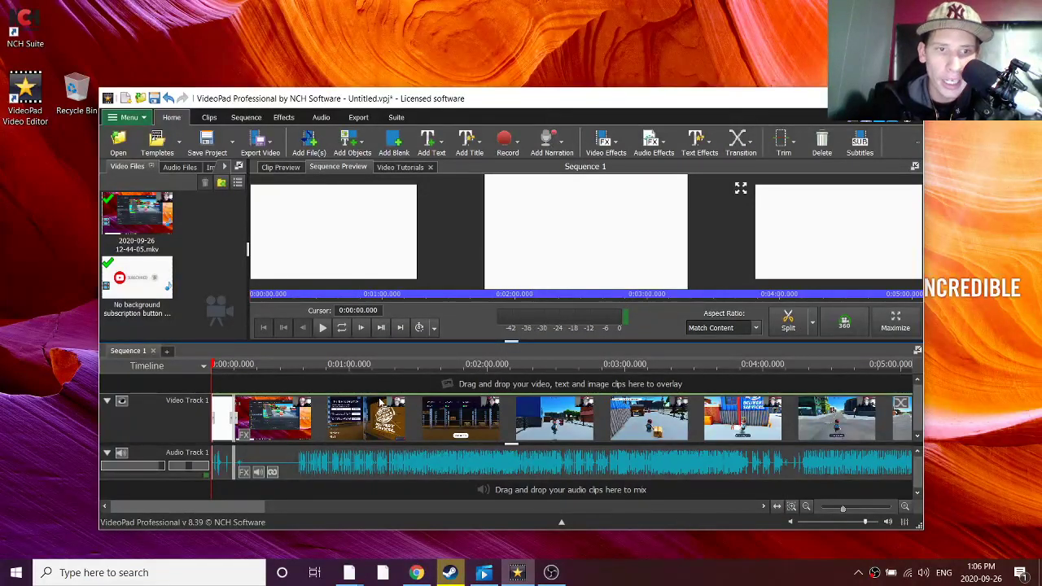
scroll(338, 413, down, 1)
scroll(338, 413, down, 1)
scroll(338, 413, down, 1)
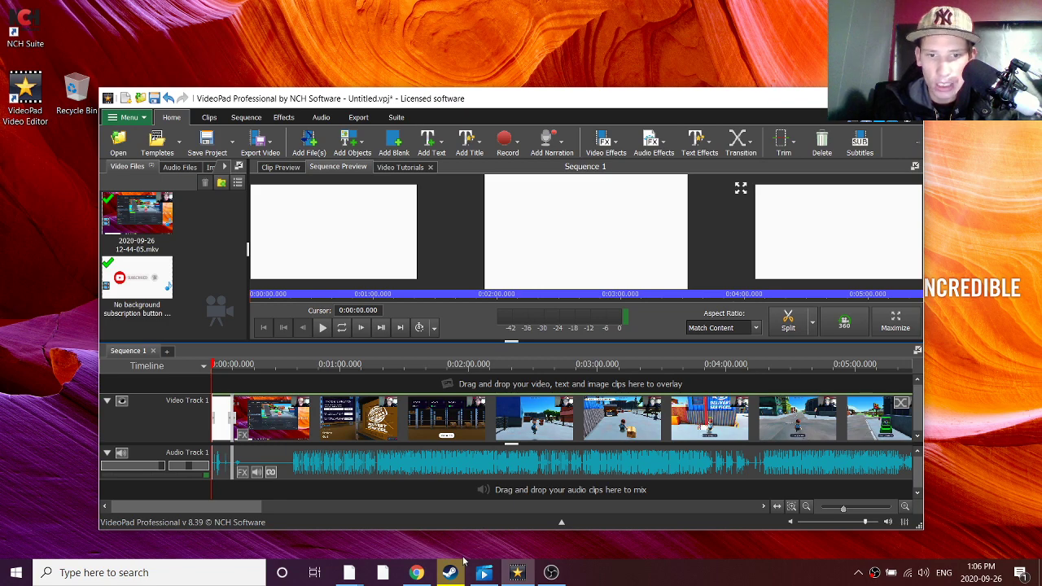
scroll(355, 455, up, 3)
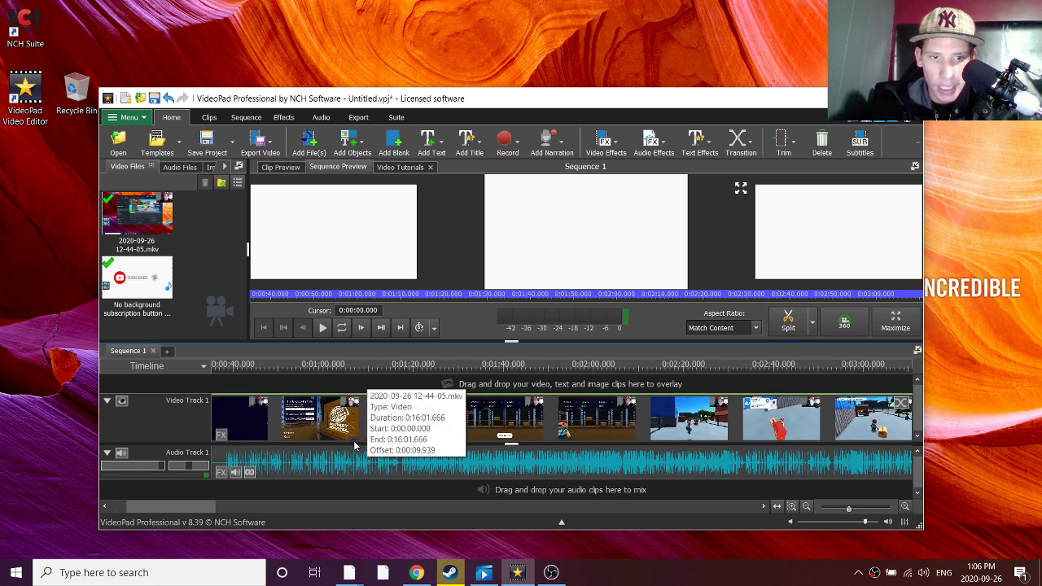
scroll(353, 457, up, 2)
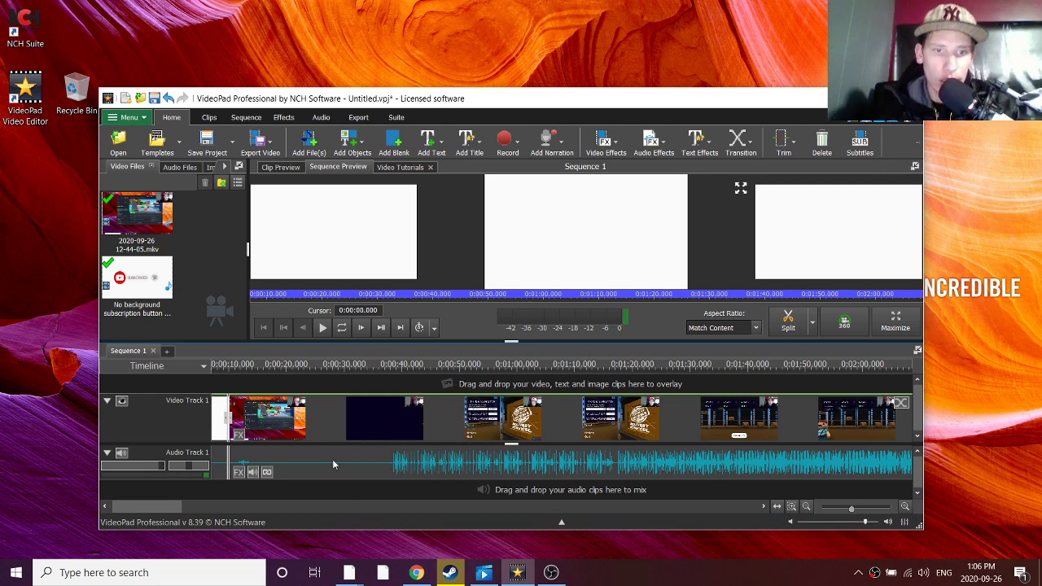
scroll(332, 461, up, 1)
scroll(332, 459, up, 1)
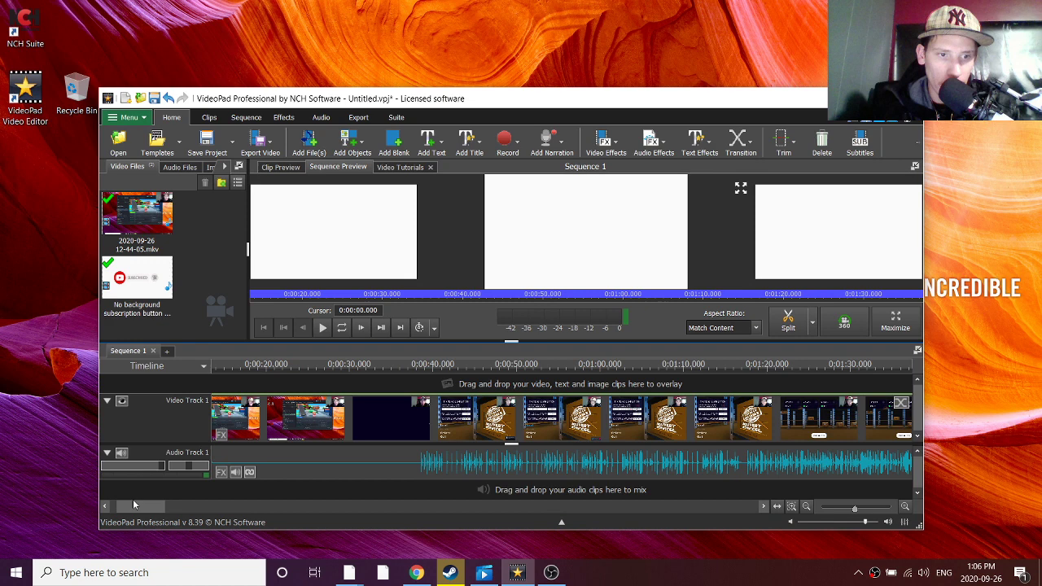
drag(134, 505, 119, 509)
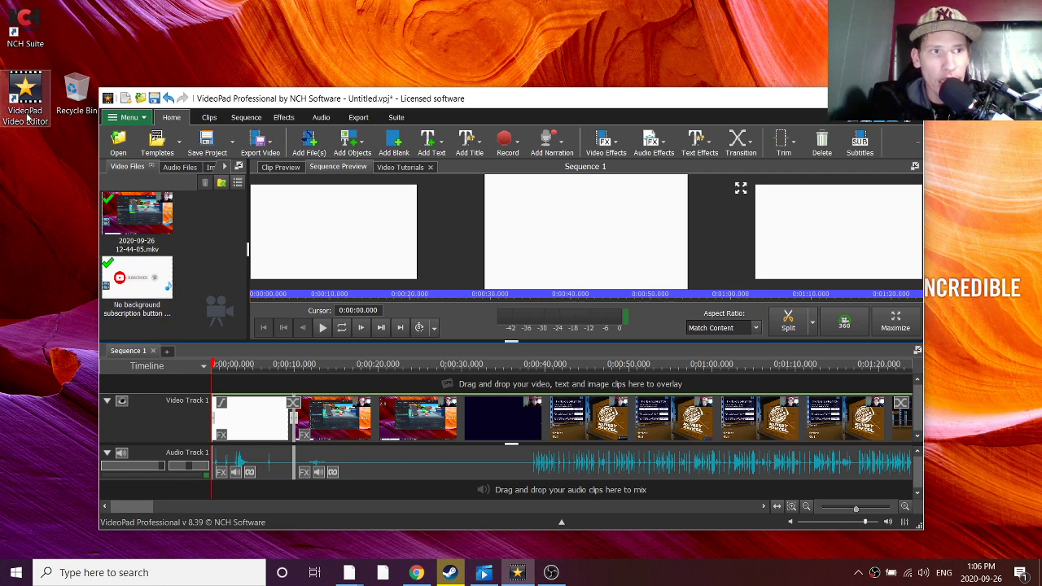
scroll(472, 454, up, 1)
scroll(450, 455, up, 1)
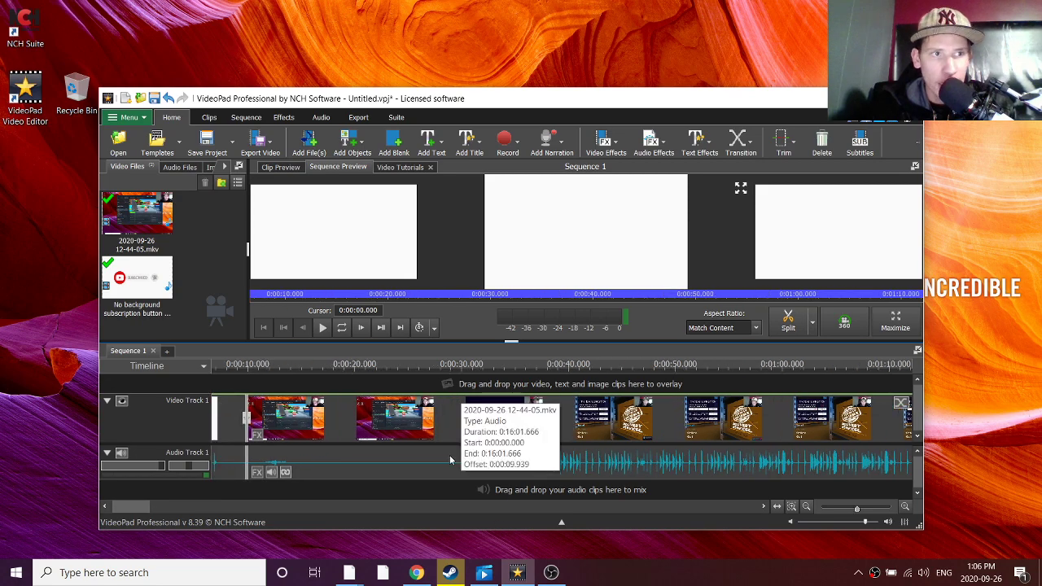
scroll(330, 468, up, 1)
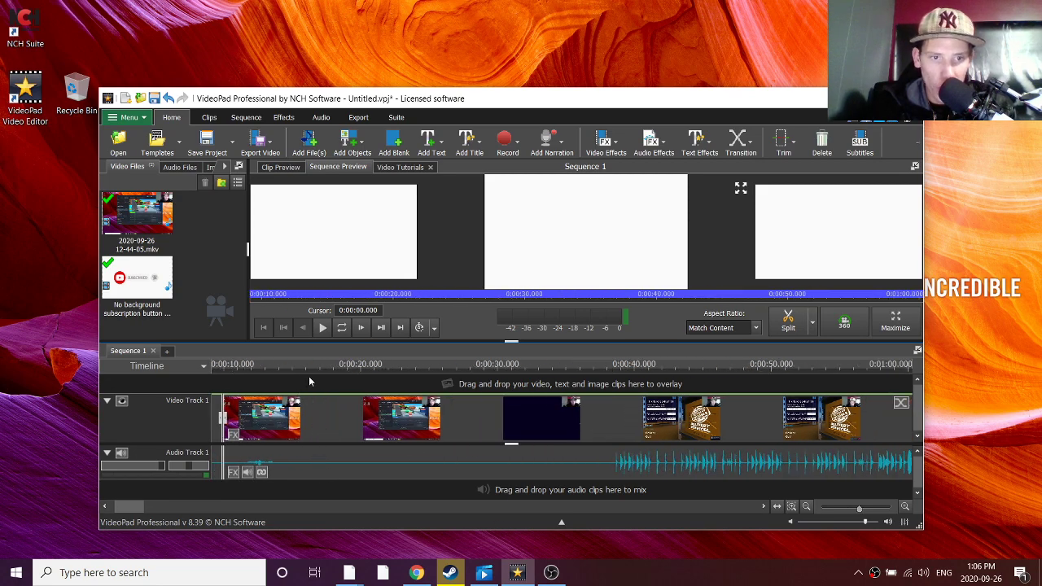
- Split the gameplay clip at 0:00:38 where the menu footage begins and delete the footage before it
click(284, 371)
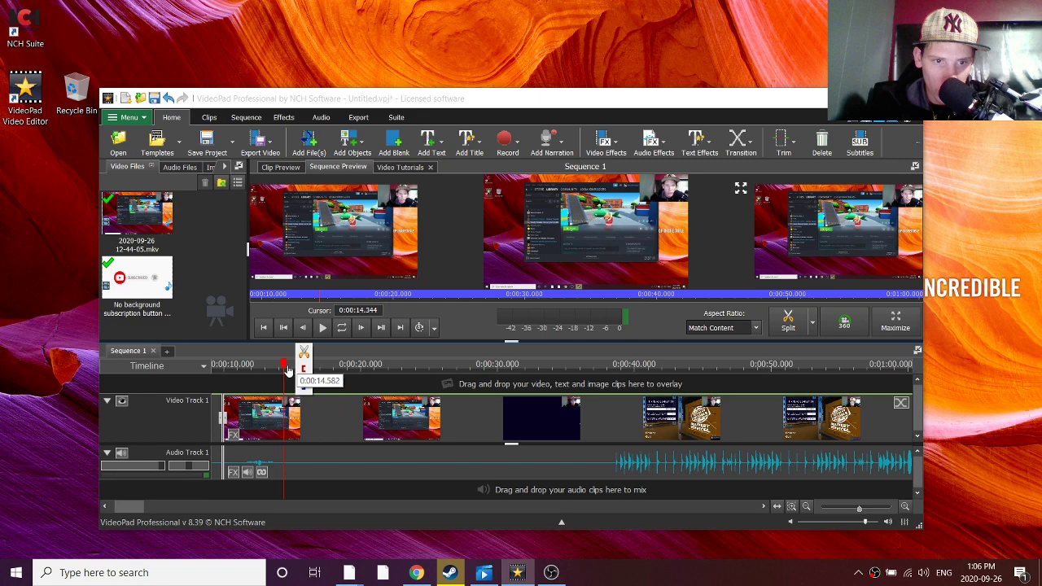
mouse_move(284, 369)
mouse_down()
mouse_move(616, 395)
mouse_move(612, 388)
mouse_up()
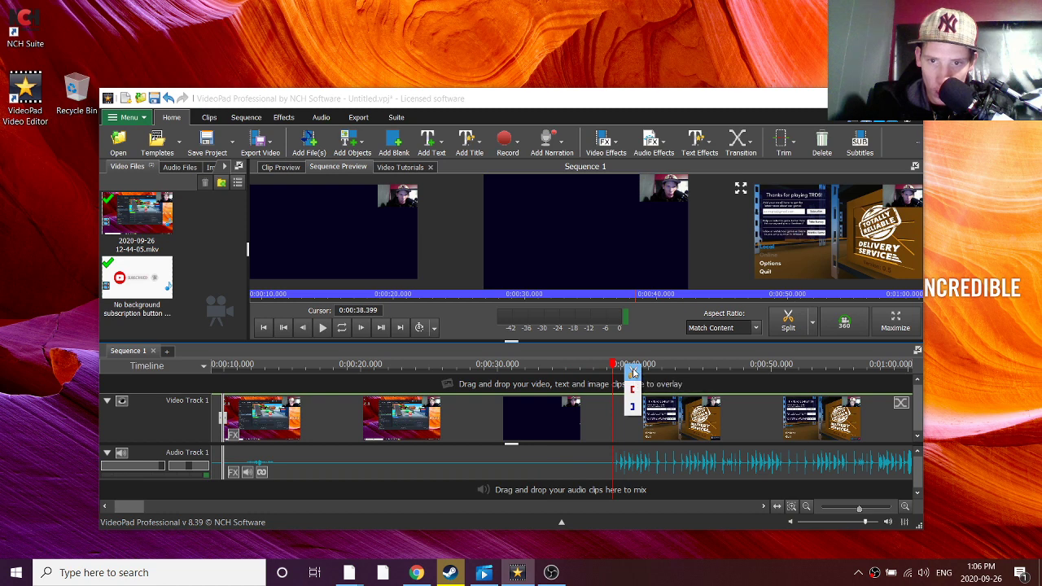
click(633, 371)
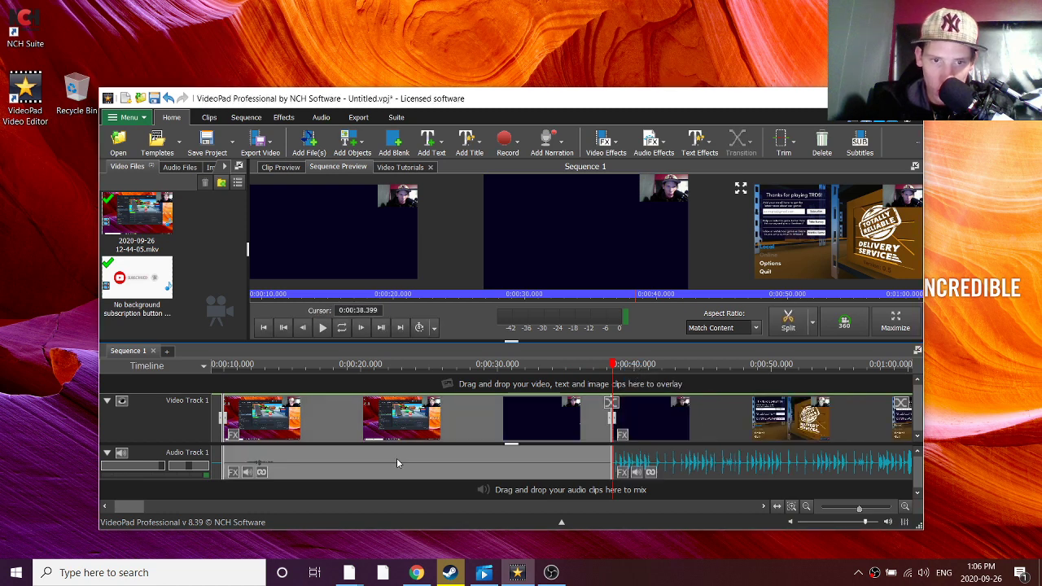
mouse_move(397, 463)
key(ctrl+z)
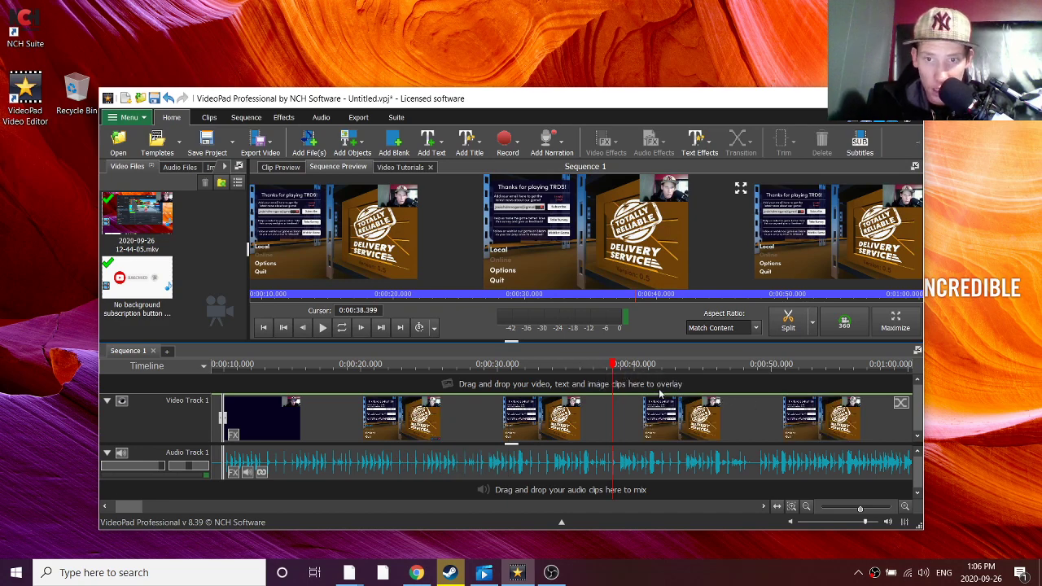
- Preview the Subscribed button from the sequence start and place the playhead inside that clip
key(ctrl+z)
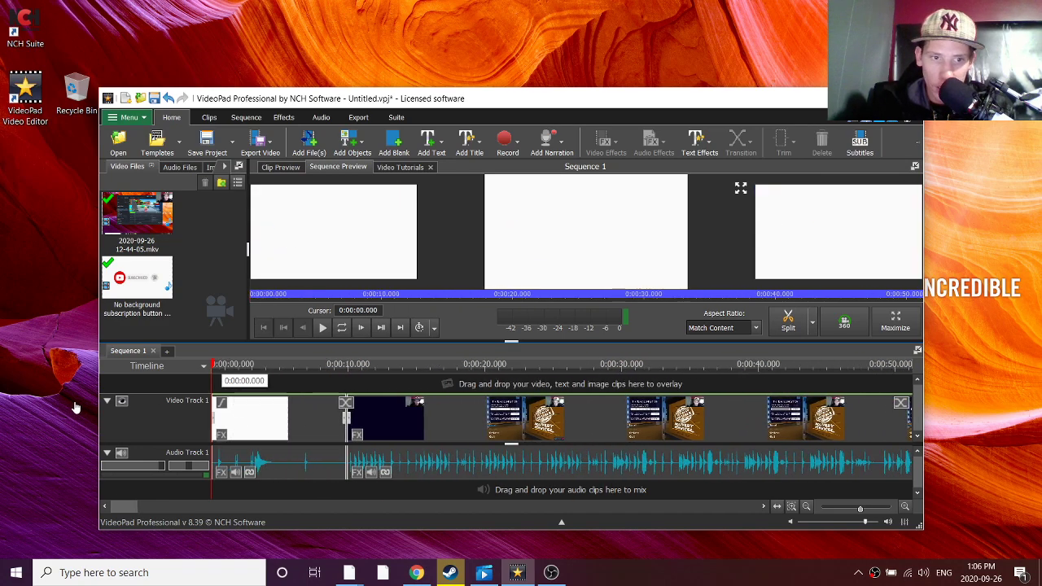
mouse_move(212, 365)
mouse_down()
mouse_move(277, 366)
mouse_move(215, 367)
mouse_up()
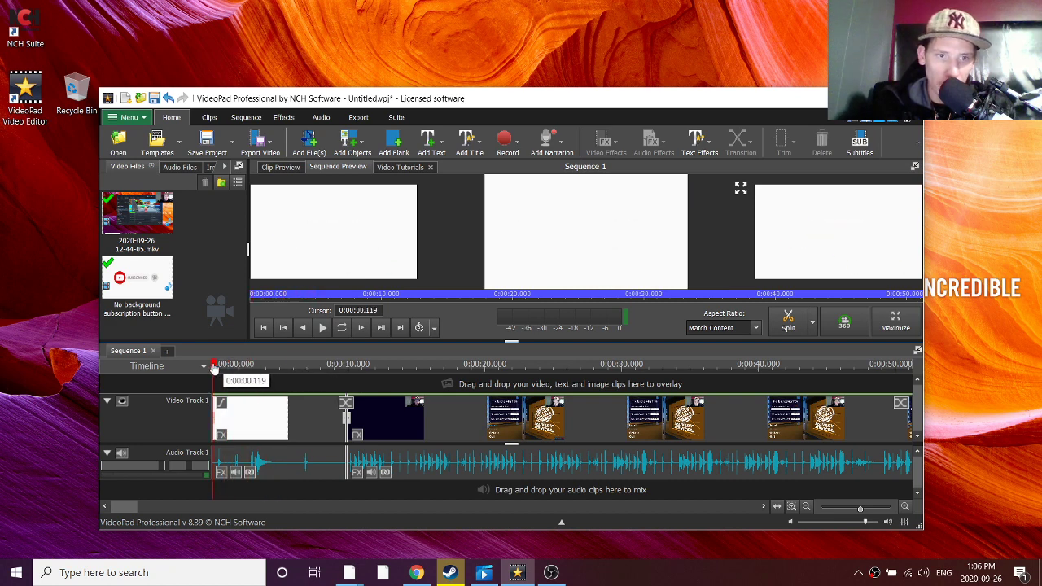
key(ctrl+z)
scroll(281, 409, up, 2)
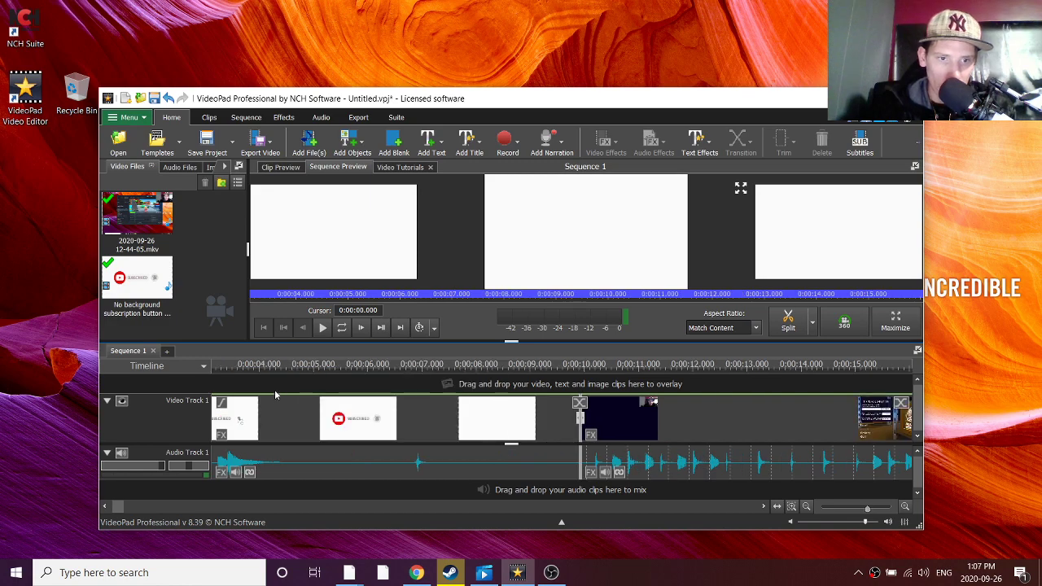
scroll(262, 382, down, 1)
scroll(245, 403, down, 1)
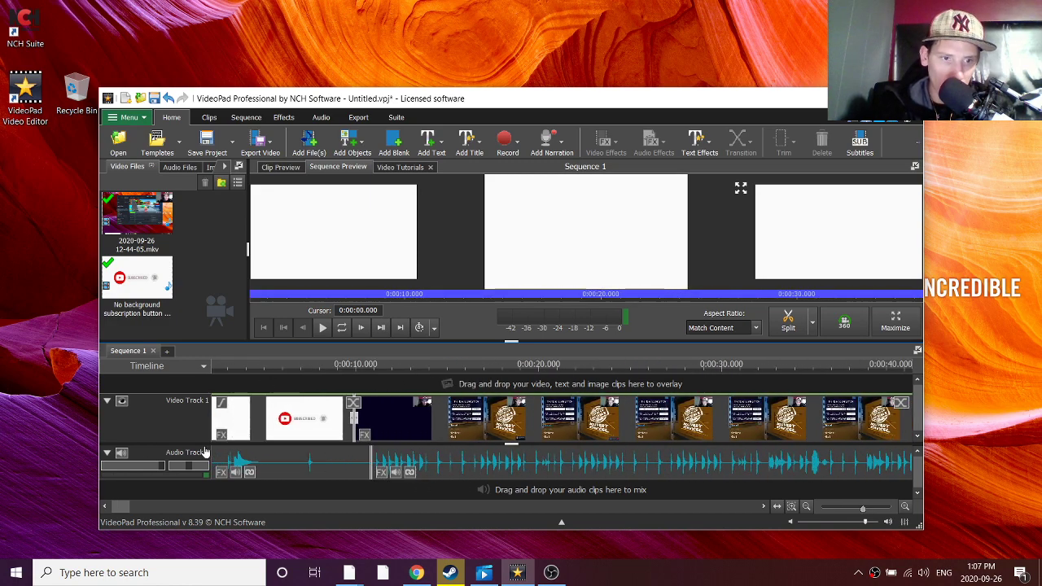
scroll(228, 419, down, 1)
click(270, 368)
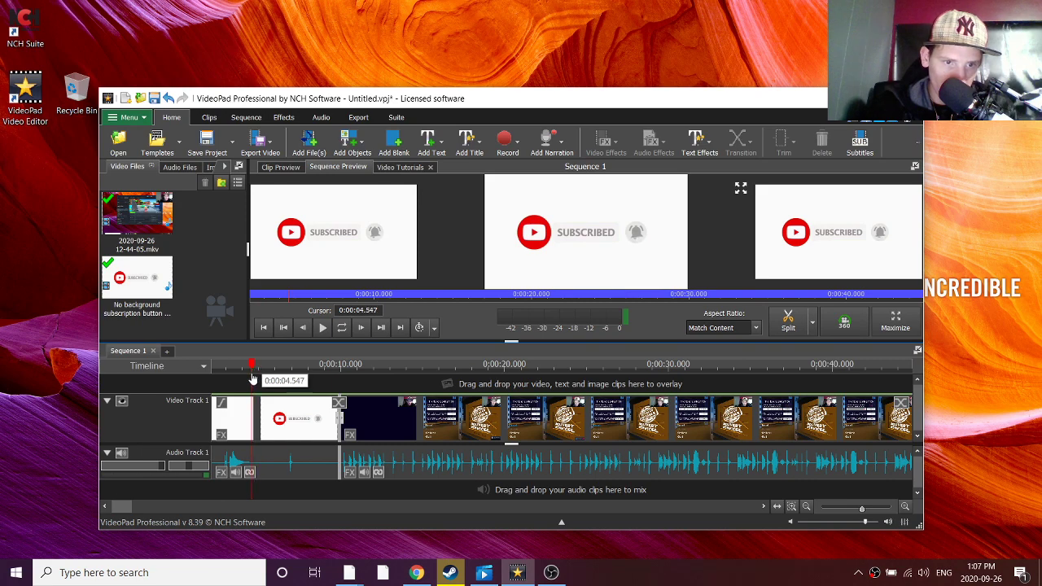
- Split the subscribe clip at about 0:00:04.547 and again at 0:00:06.777
right_click(253, 380)
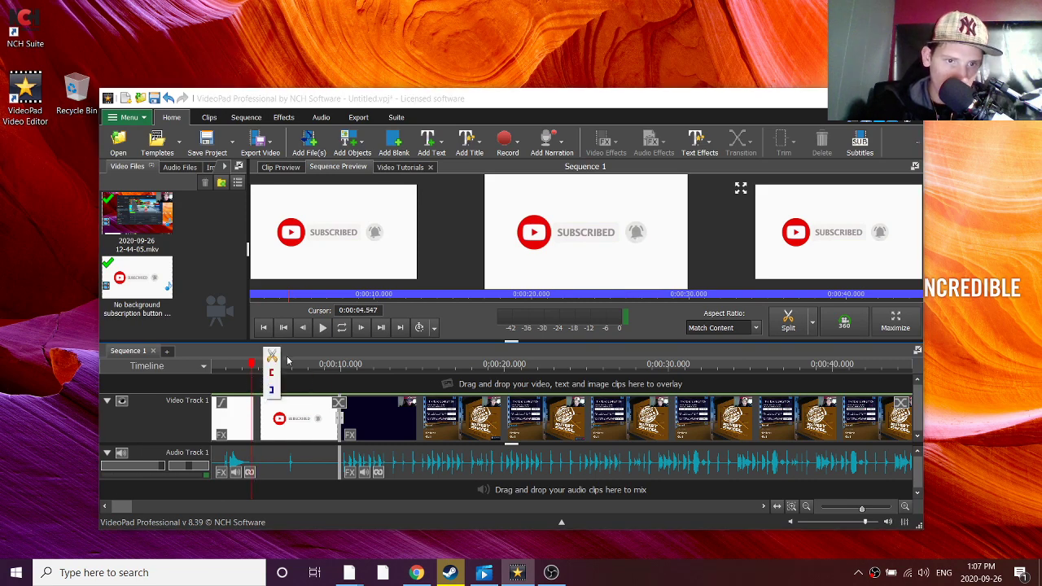
scroll(271, 368, up, 1)
scroll(272, 368, up, 1)
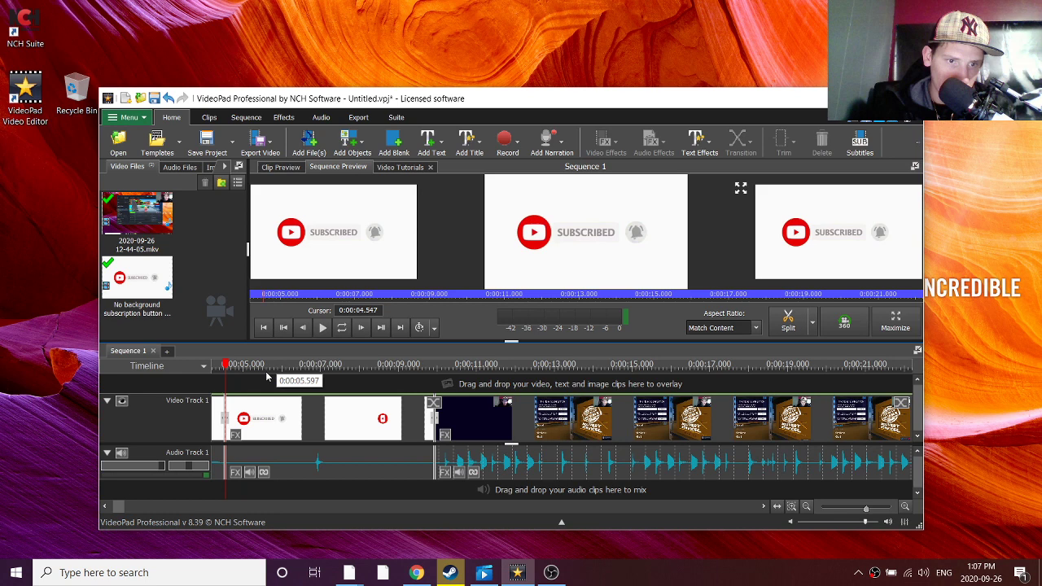
scroll(267, 377, up, 1)
drag(220, 366, 320, 377)
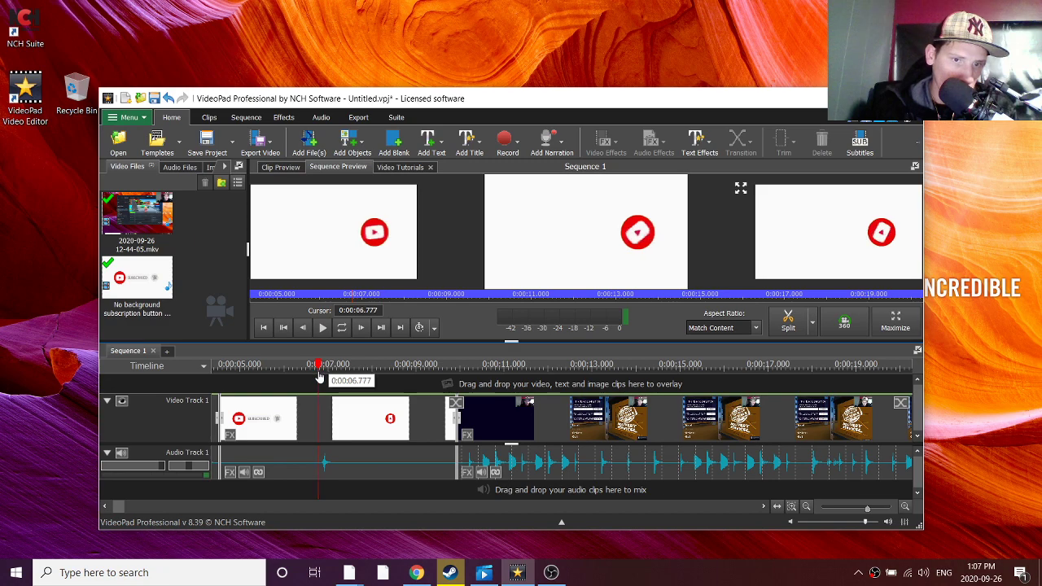
click(336, 364)
scroll(267, 421, down, 1)
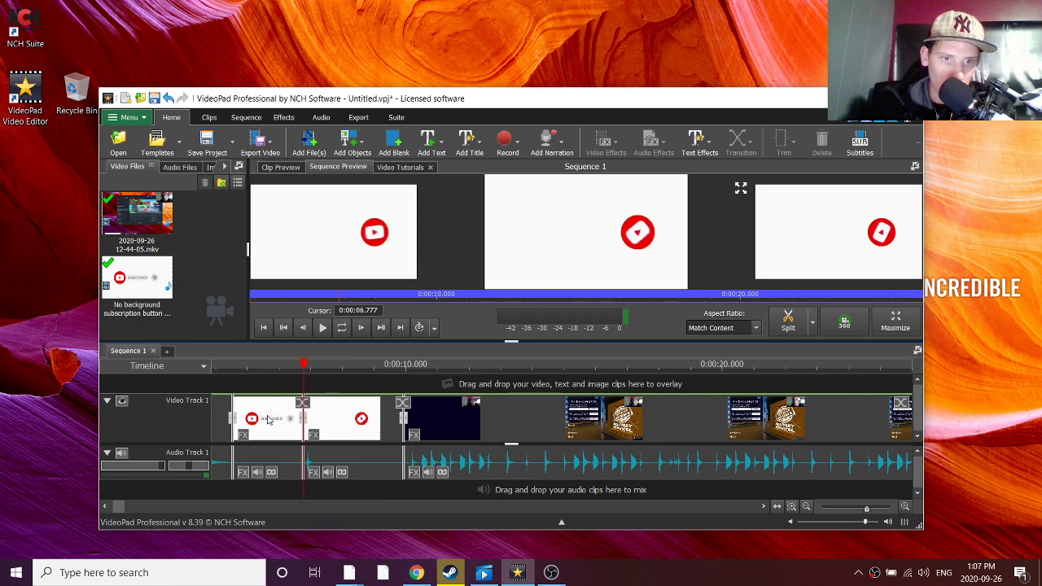
- Delete the first subscribe audio piece, then undo that deletion
click(268, 456)
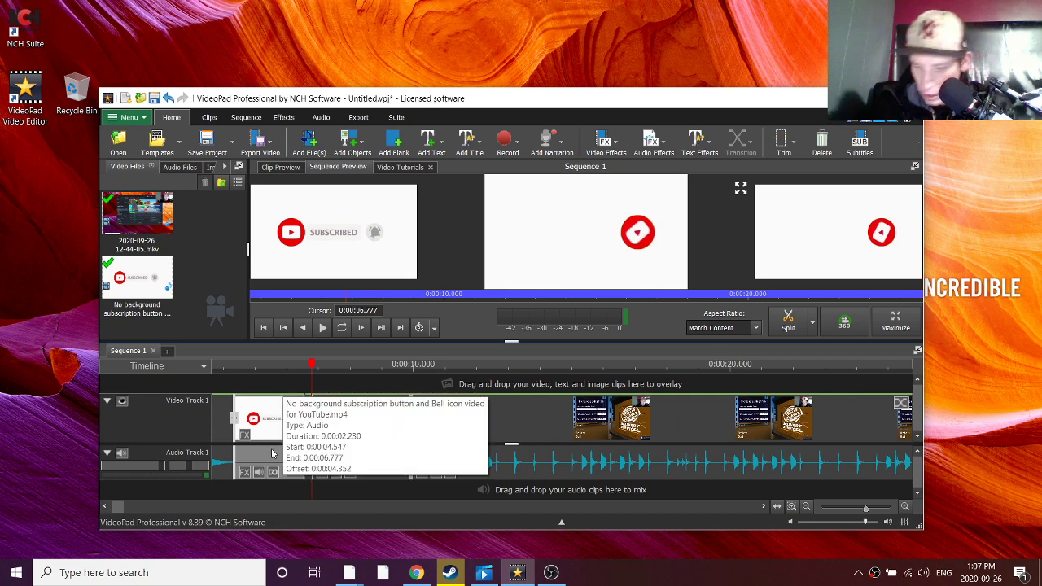
key(Delete)
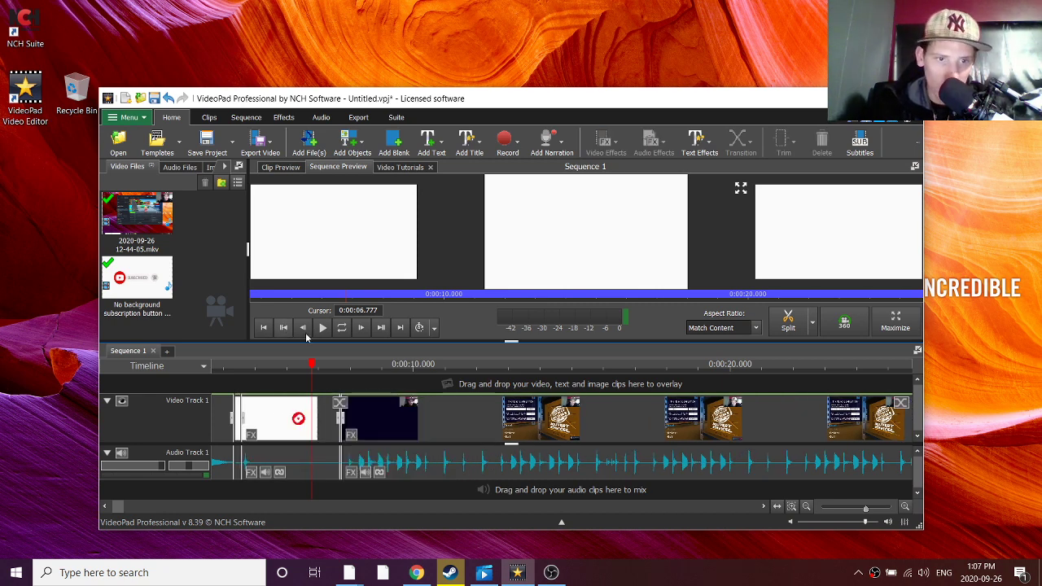
key(ctrl+z)
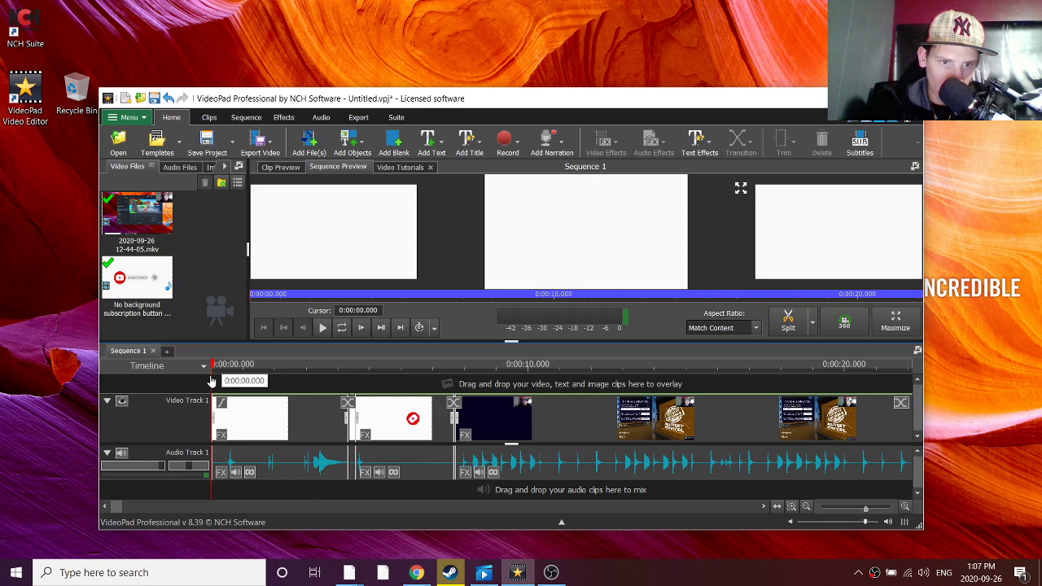
scroll(277, 399, up, 3)
scroll(358, 437, up, 2)
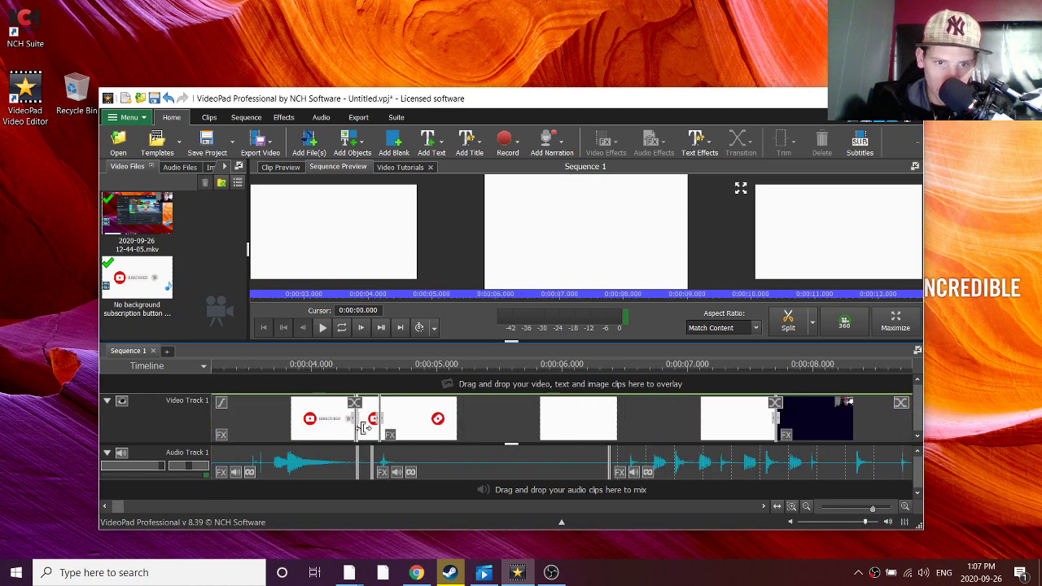
scroll(358, 438, up, 2)
scroll(376, 438, up, 1)
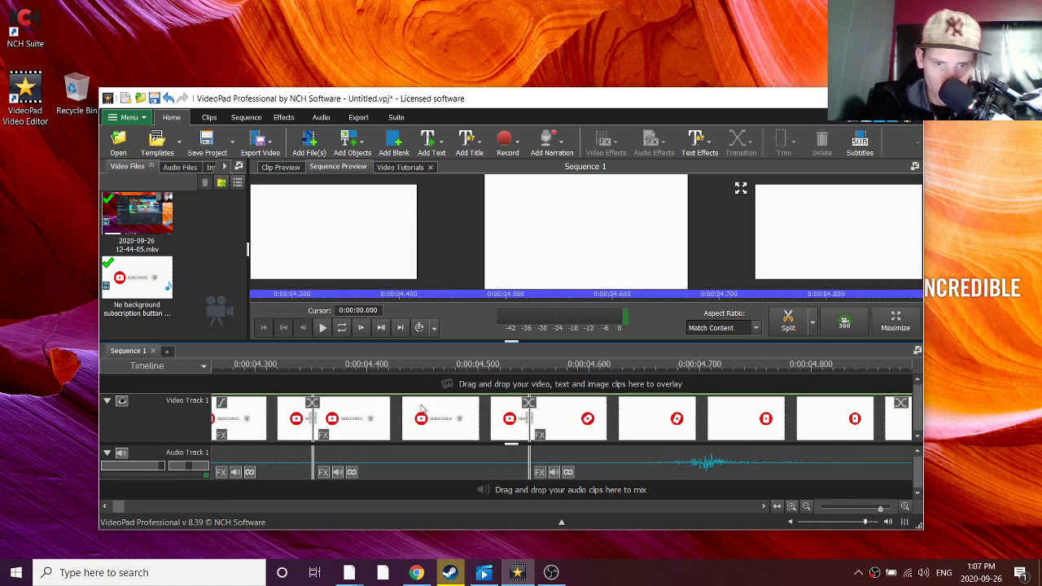
- Split the video at 0:00:04.414 and delete the short audio piece after it
click(383, 365)
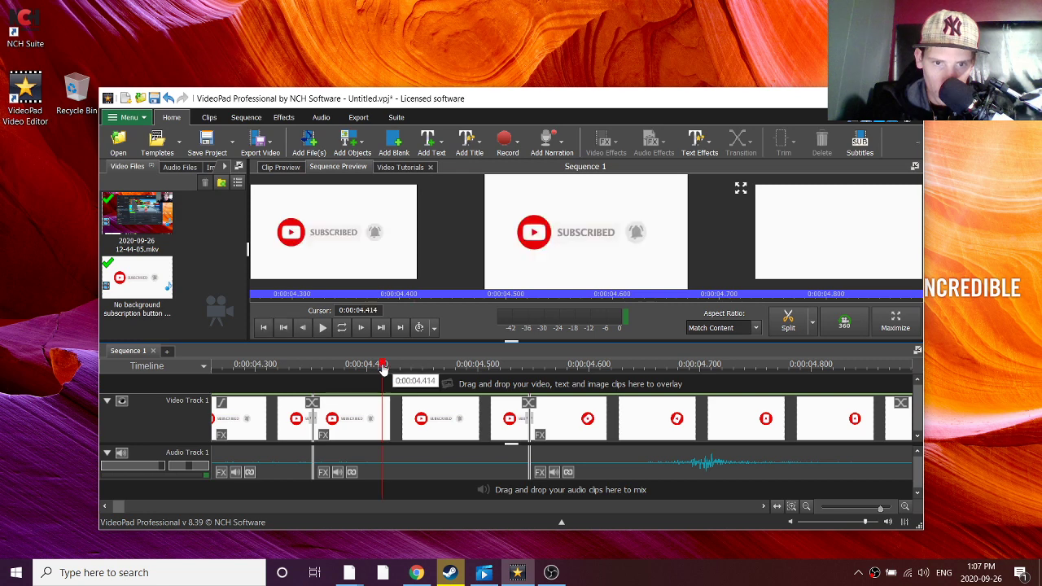
click(404, 355)
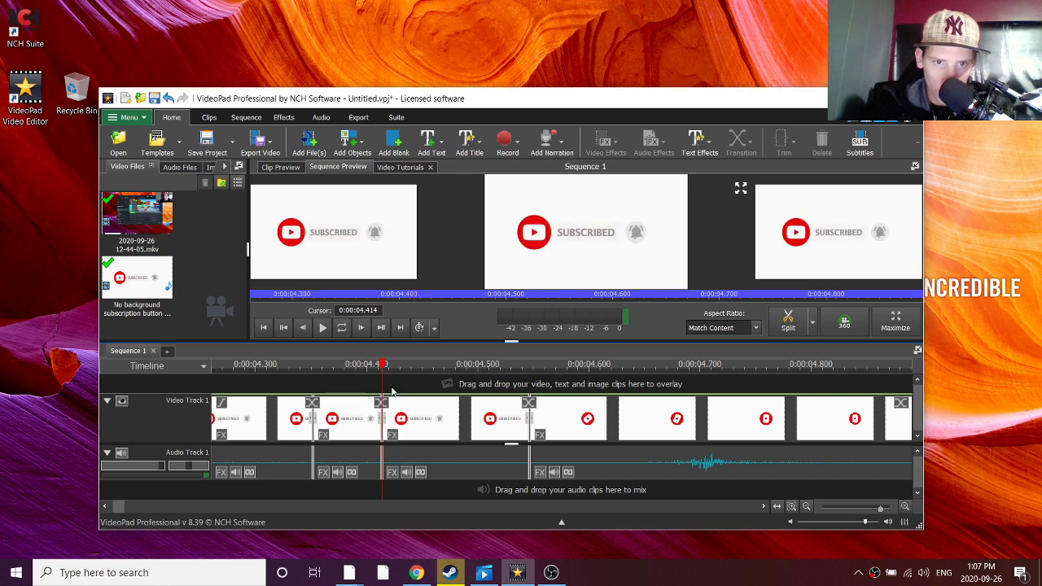
click(491, 459)
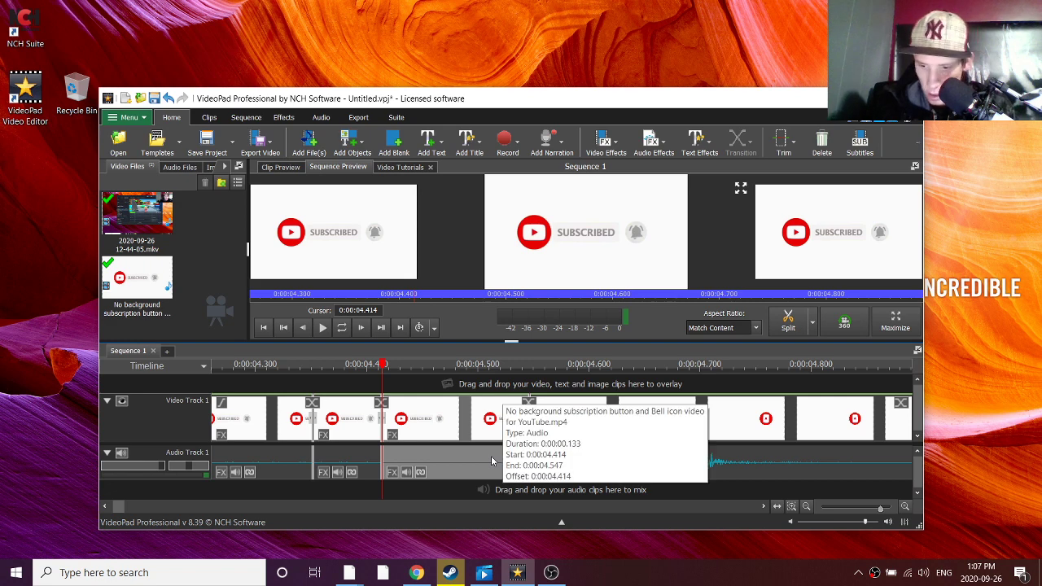
key(Delete)
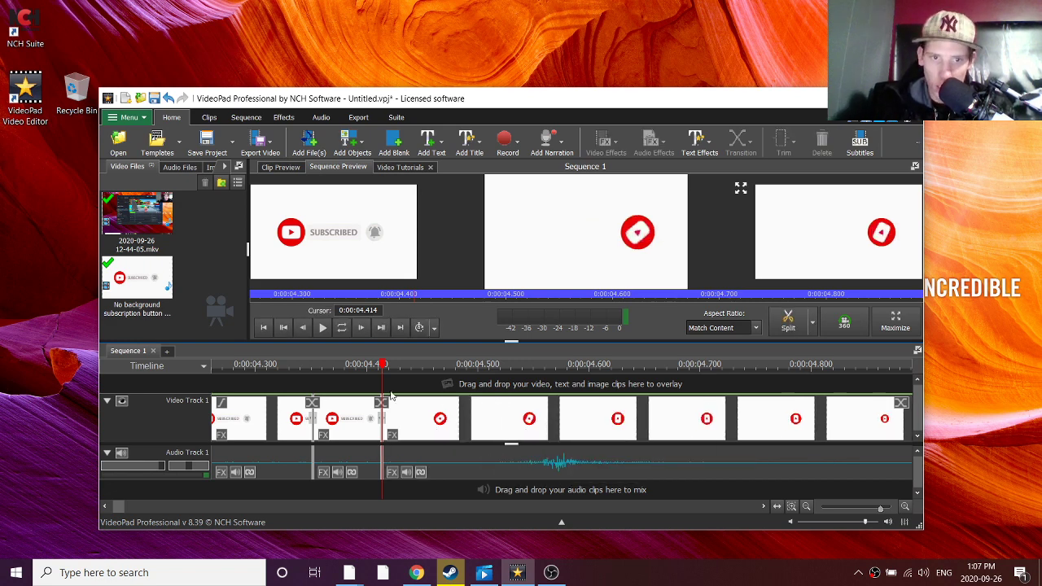
- Scrub the playhead back to the start of the sequence
drag(383, 365, 119, 415)
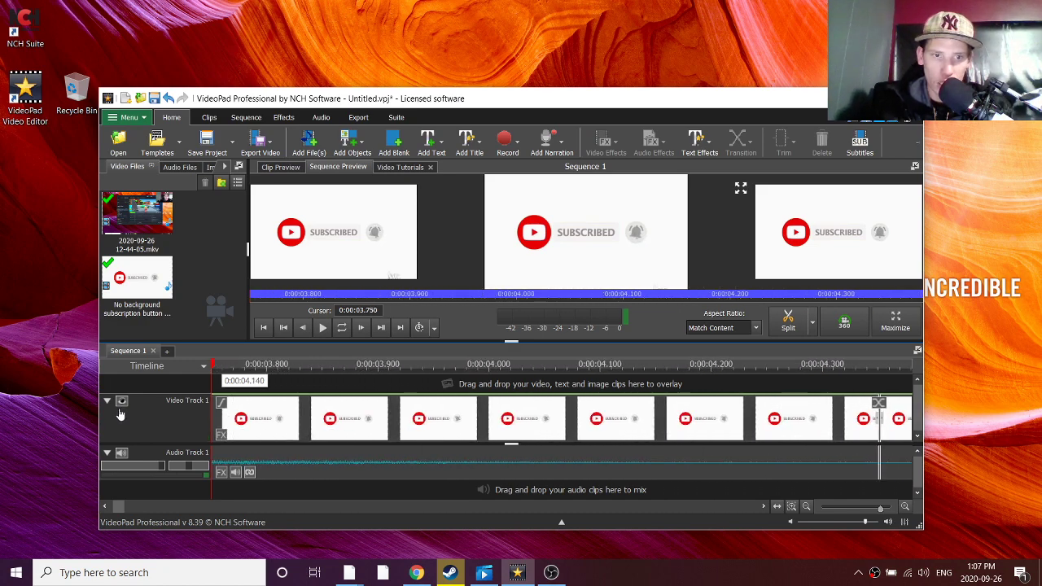
drag(120, 415, 197, 478)
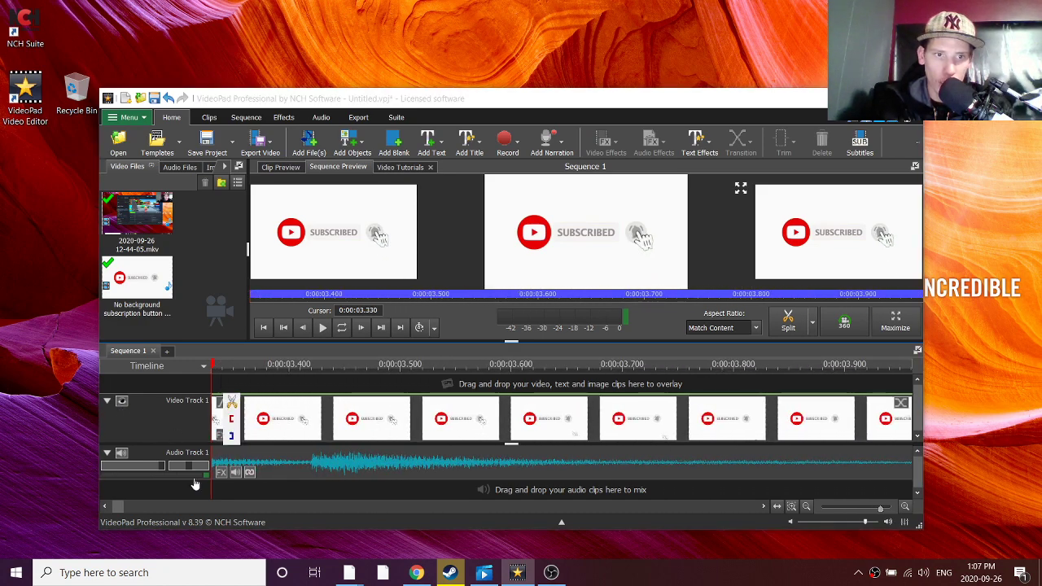
scroll(375, 473, up, 5)
scroll(374, 472, down, 3)
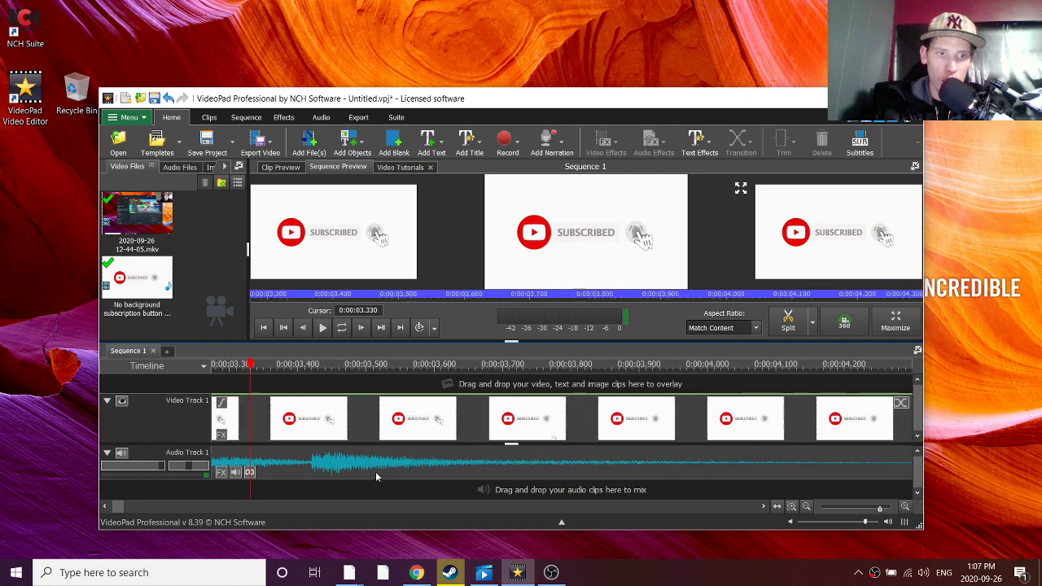
scroll(366, 473, down, 3)
scroll(359, 472, down, 3)
scroll(367, 474, down, 3)
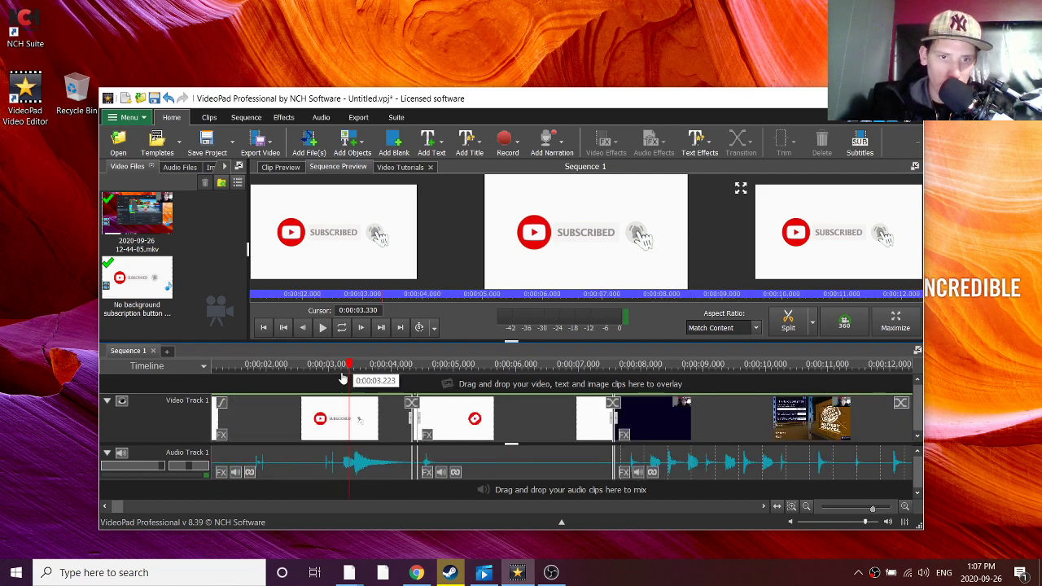
drag(272, 366, 293, 386)
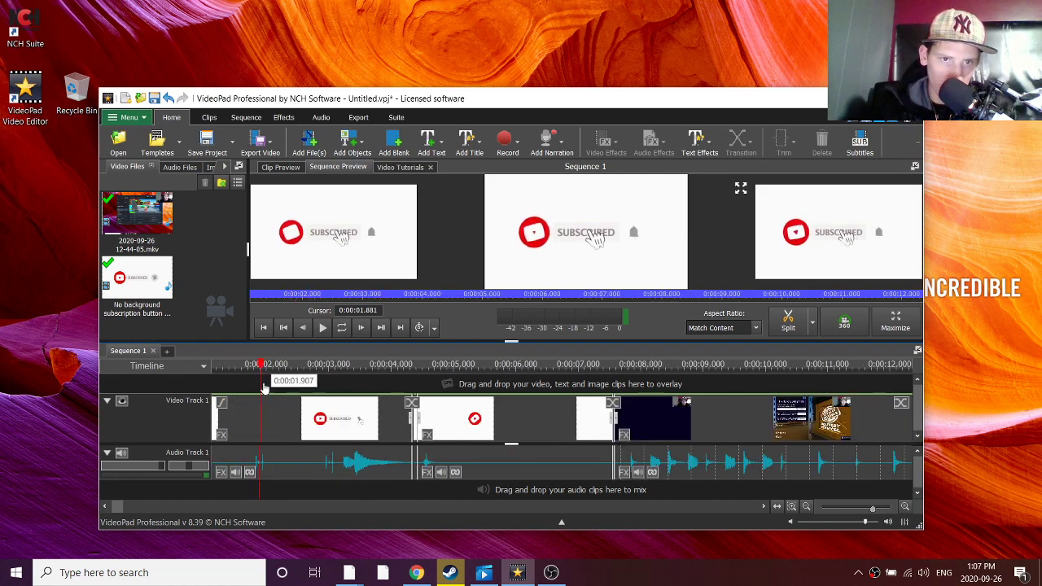
mouse_move(292, 387)
mouse_down()
mouse_move(109, 389)
mouse_move(220, 396)
mouse_up()
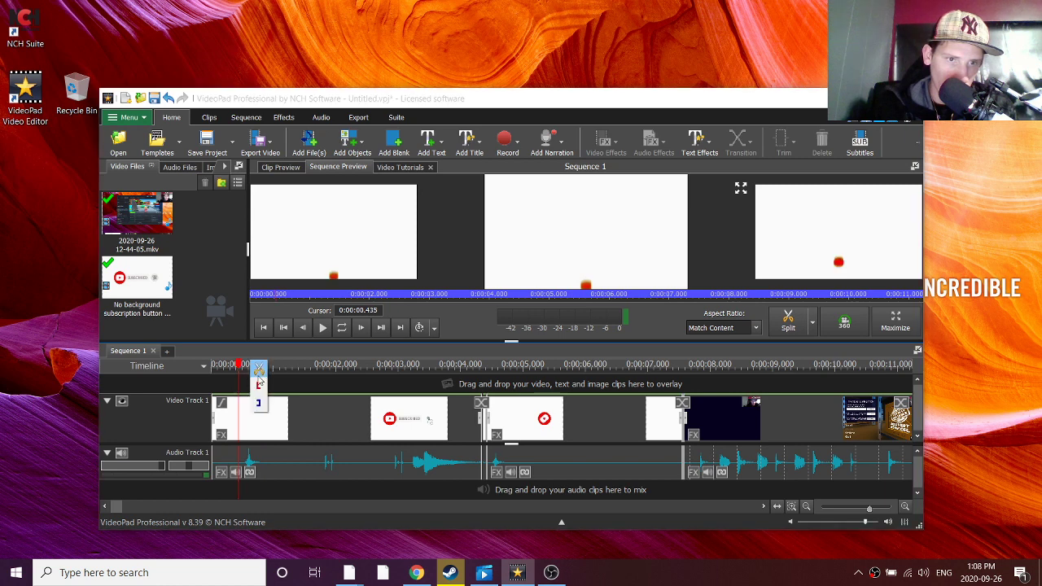
- Undo the accidental lengthening of the first video clip
drag(238, 392, 259, 379)
click(228, 456)
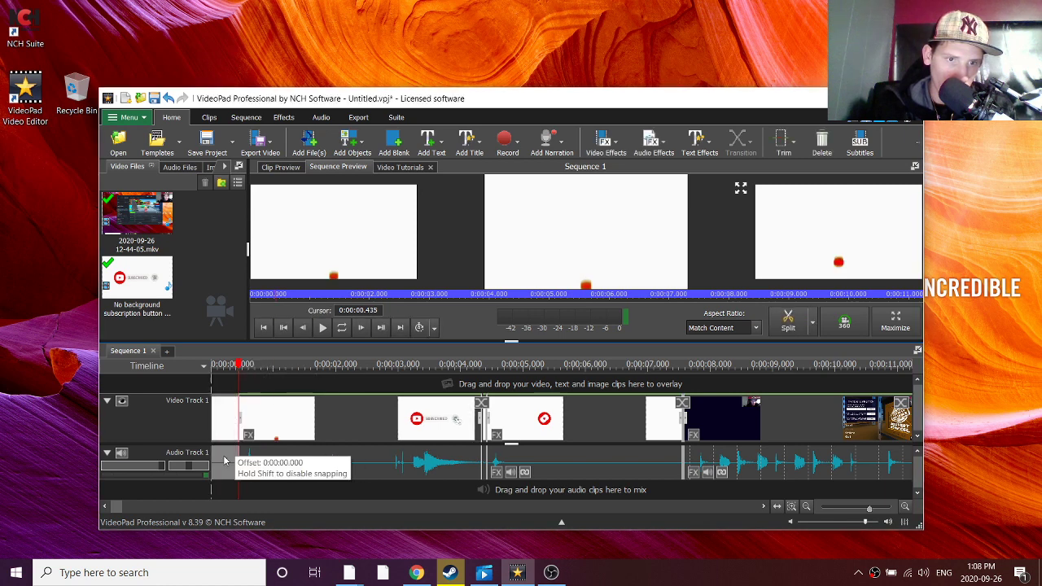
key(ctrl+z)
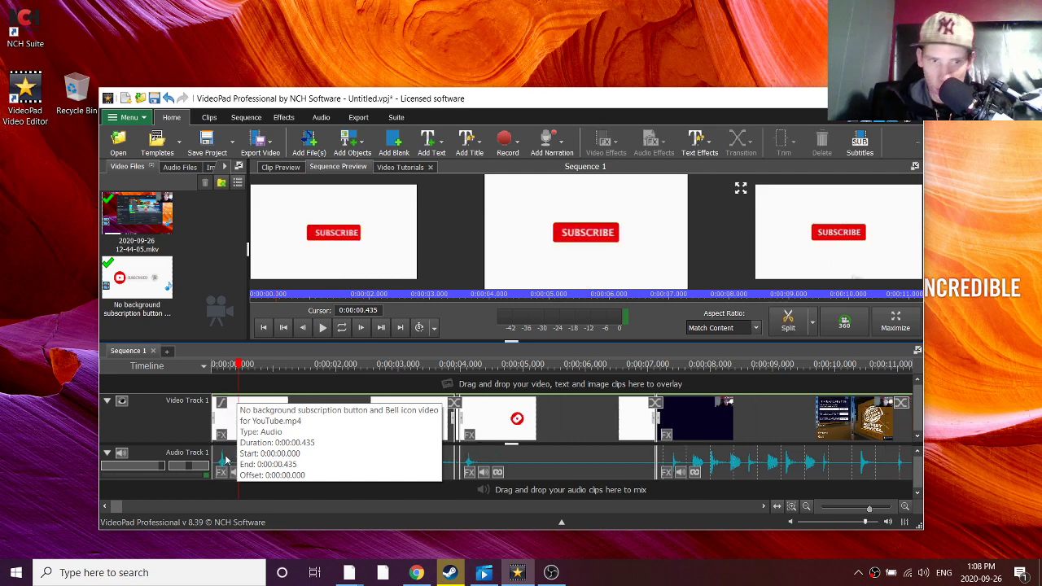
- Play the sequence from the very start to review it
click(215, 368)
drag(218, 368, 188, 372)
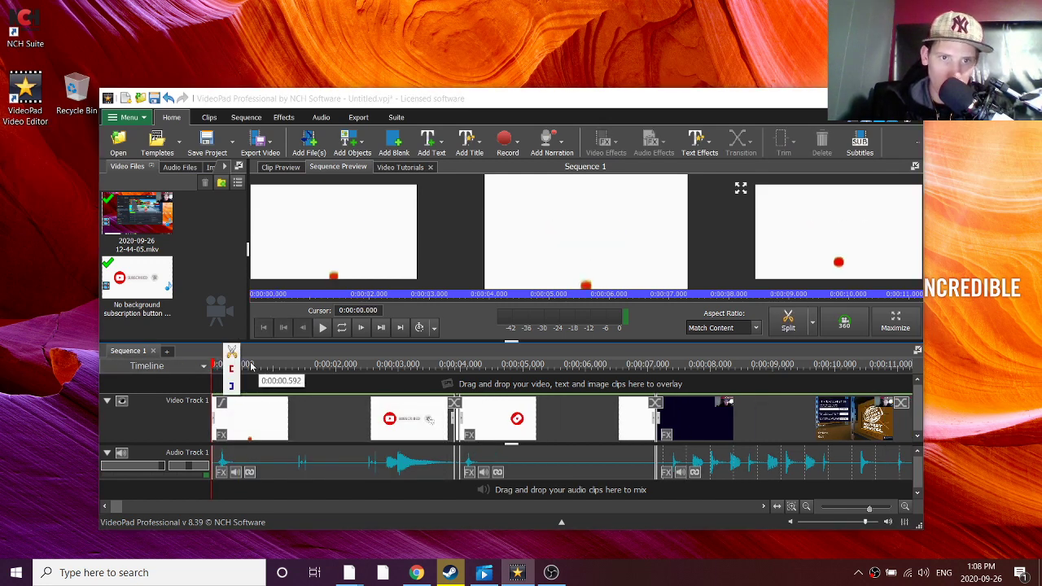
click(324, 329)
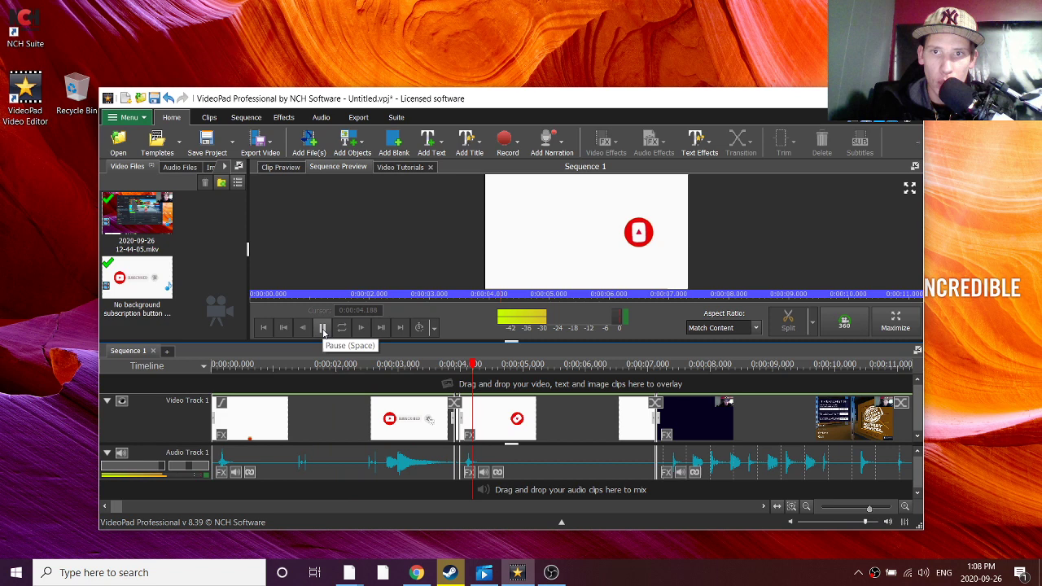
click(324, 329)
click(324, 329)
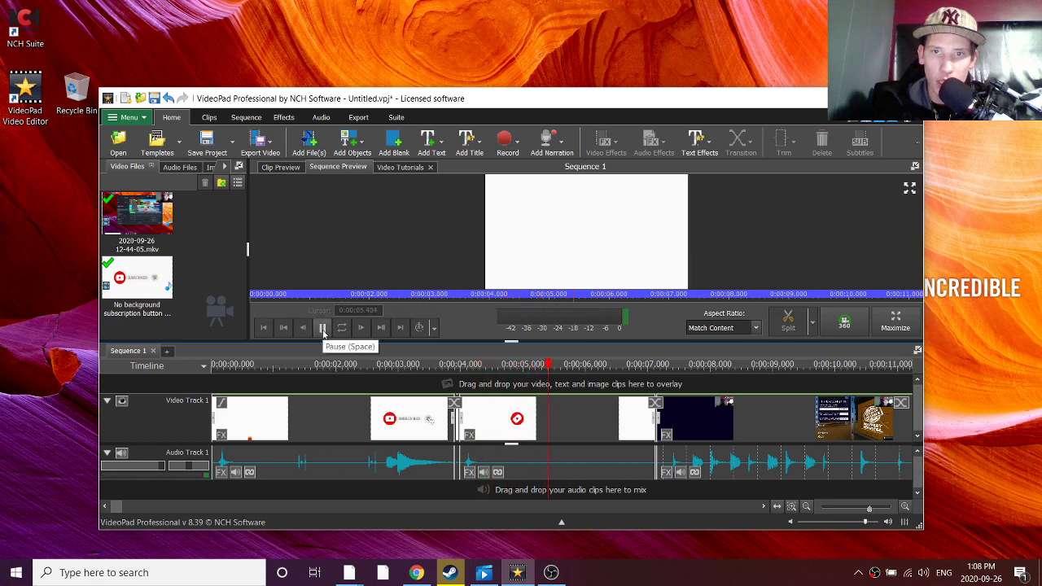
click(324, 331)
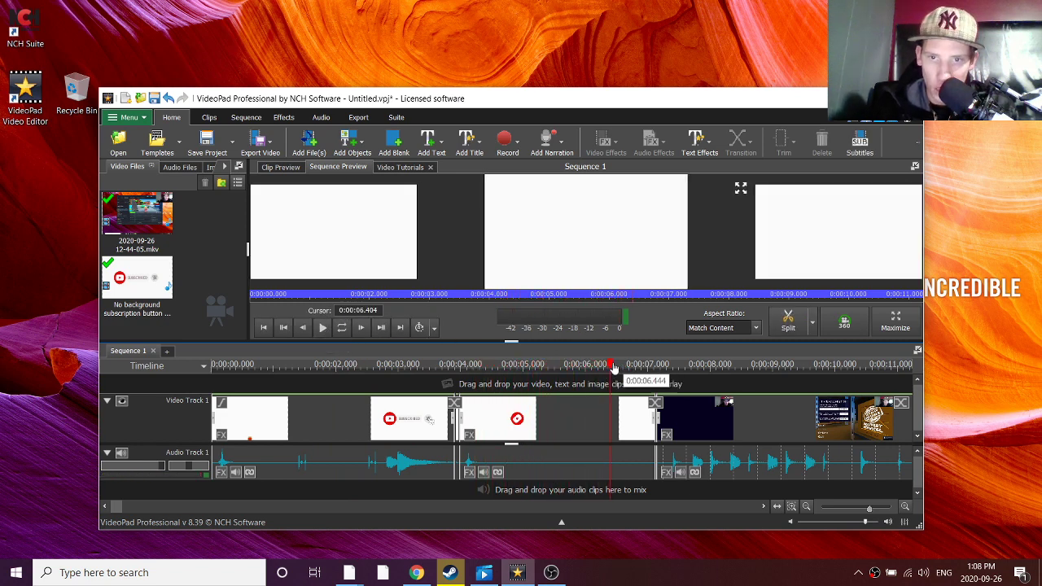
- Split the subscribe clip at about 4.75 seconds and delete the part after it
drag(601, 383, 502, 394)
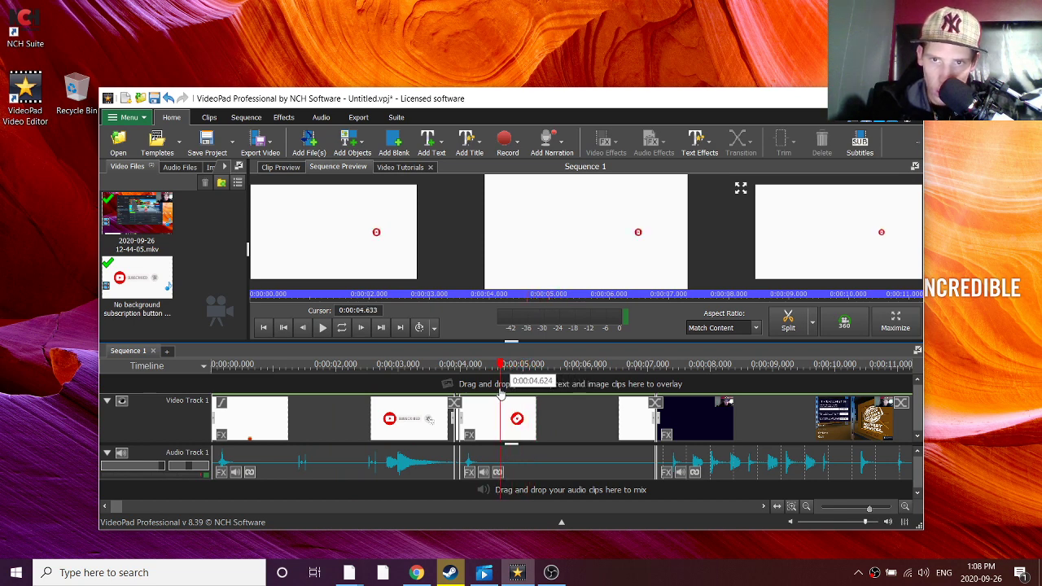
drag(501, 394, 509, 393)
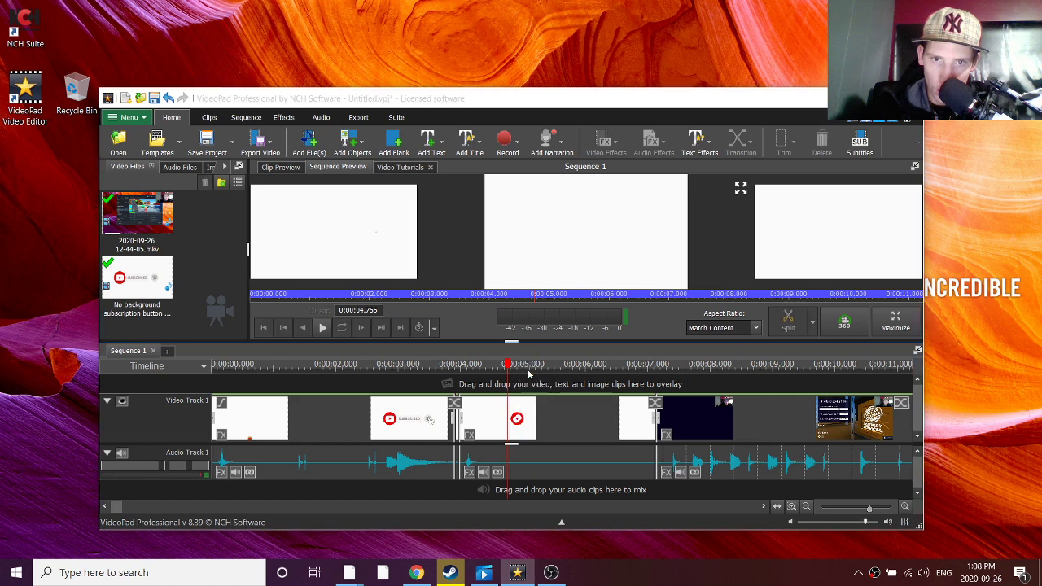
key(alt+s)
click(559, 461)
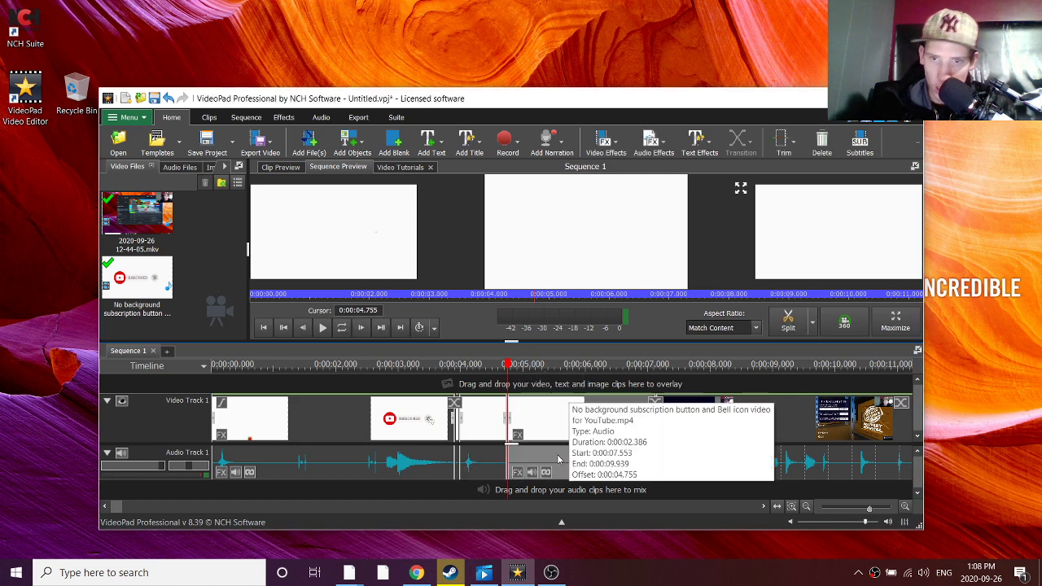
key(Delete)
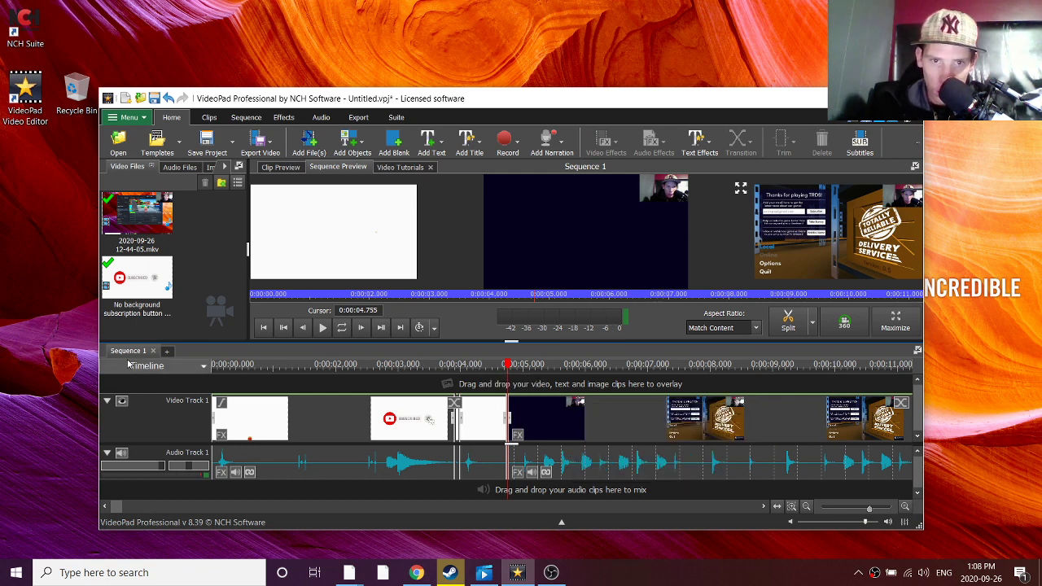
click(240, 365)
drag(240, 366, 175, 367)
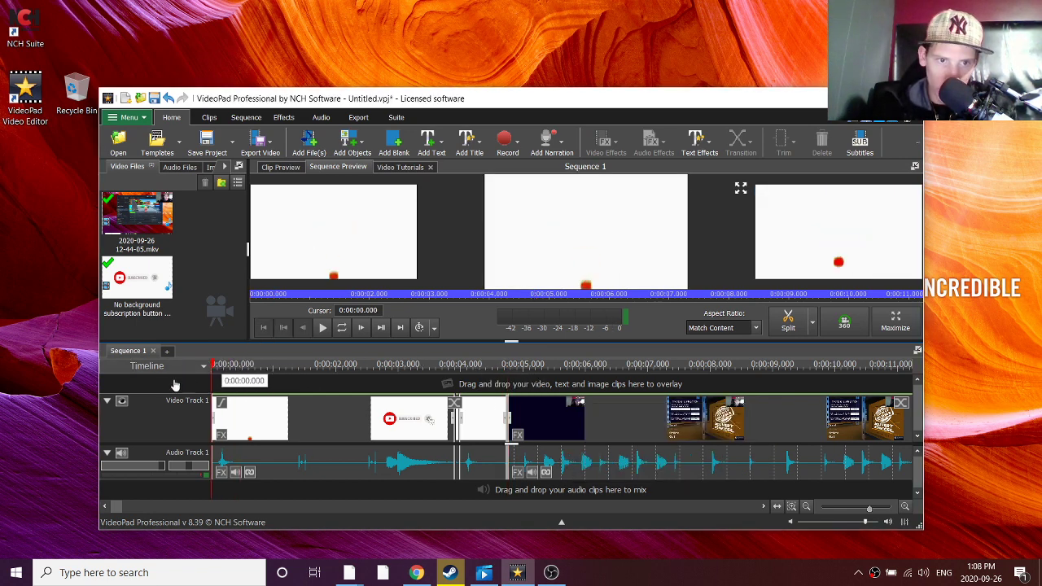
click(323, 327)
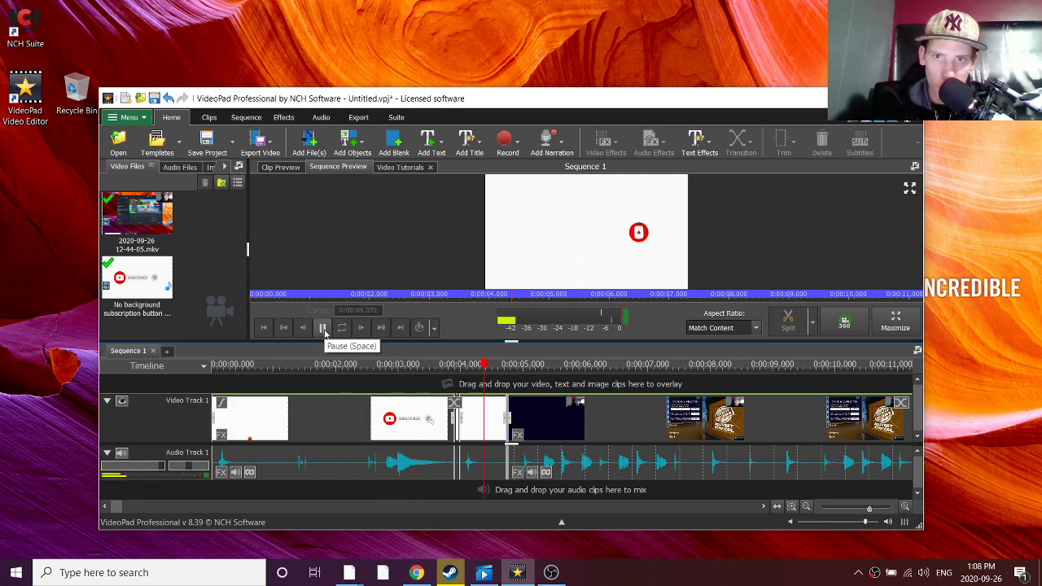
click(324, 331)
mouse_move(534, 366)
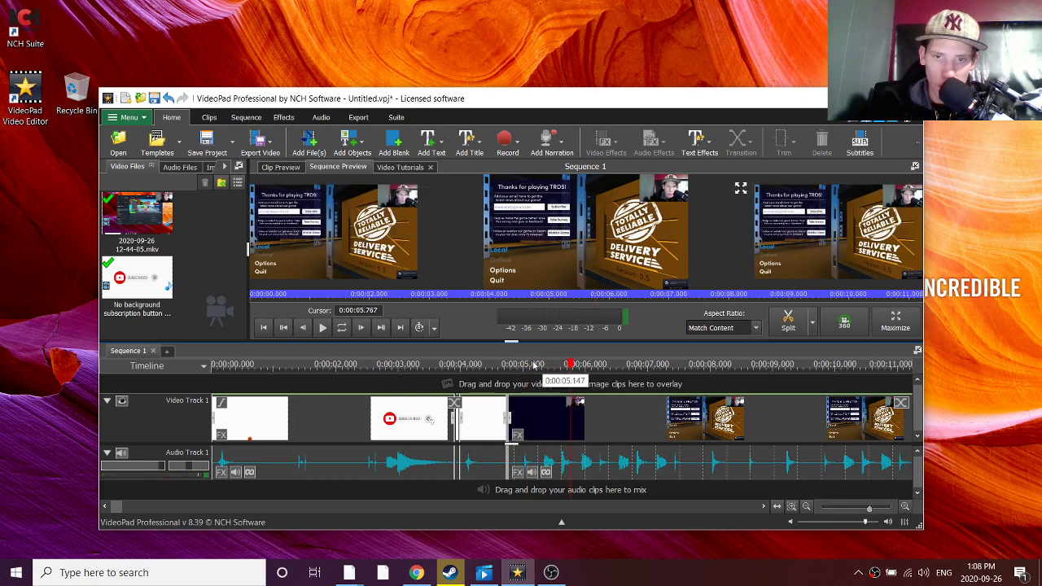
drag(572, 365, 786, 365)
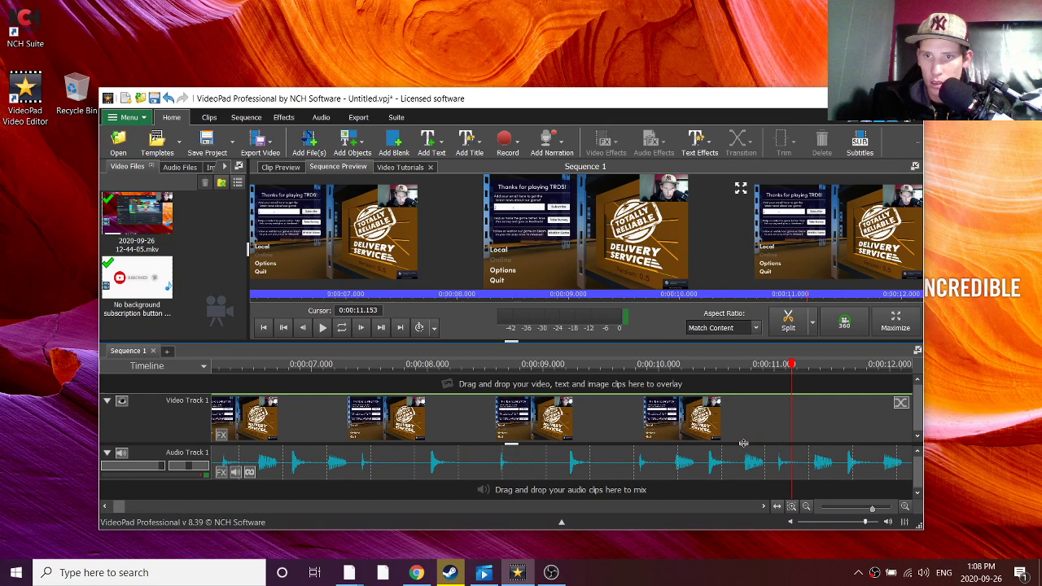
drag(787, 371, 754, 453)
scroll(754, 454, down, 2)
scroll(749, 456, down, 2)
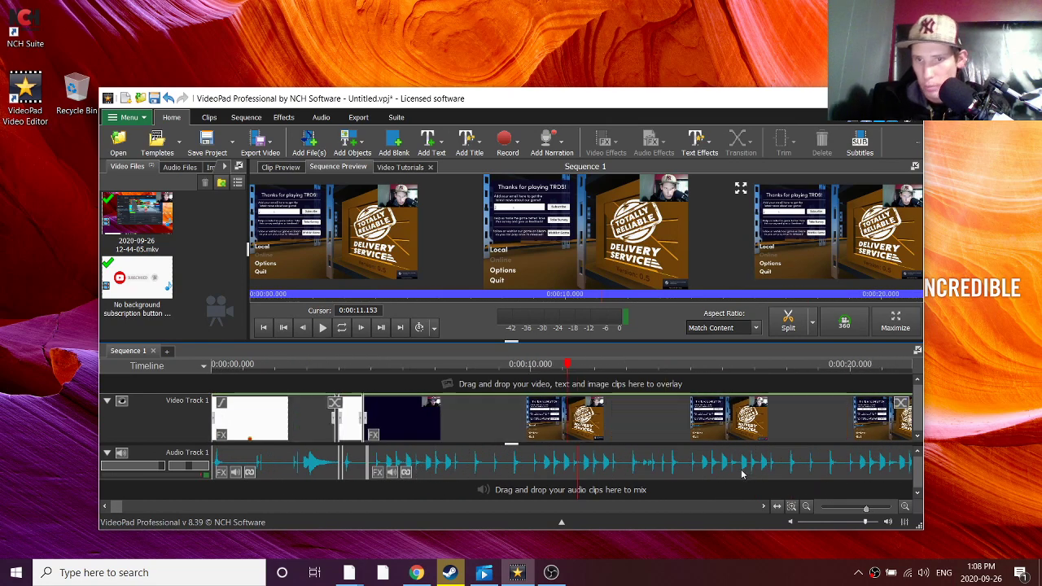
scroll(742, 459, down, 2)
scroll(734, 464, down, 2)
scroll(731, 464, down, 1)
scroll(729, 465, down, 1)
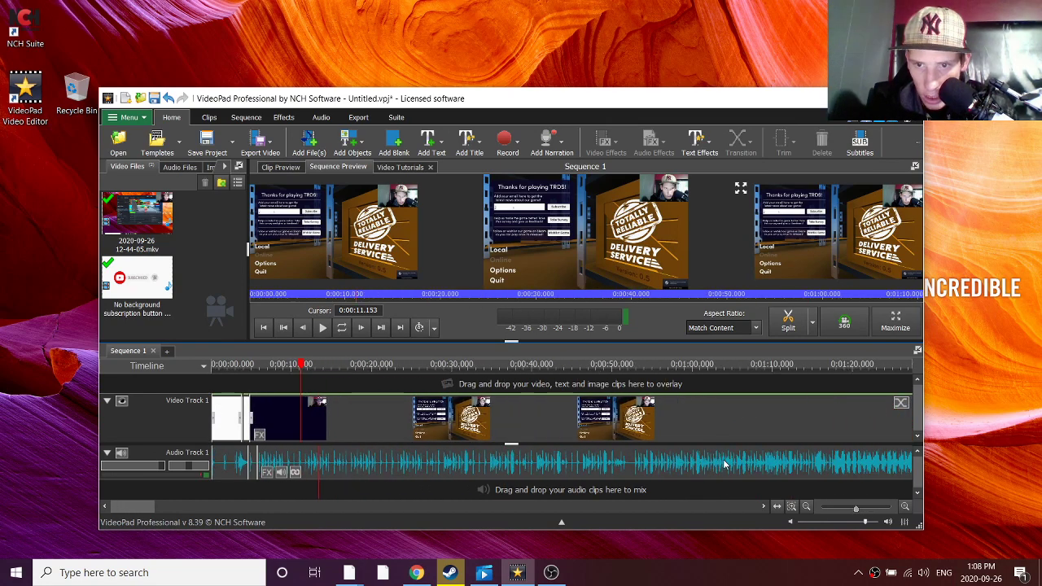
scroll(726, 465, down, 1)
scroll(724, 466, down, 1)
scroll(724, 466, down, 1)
scroll(725, 469, down, 1)
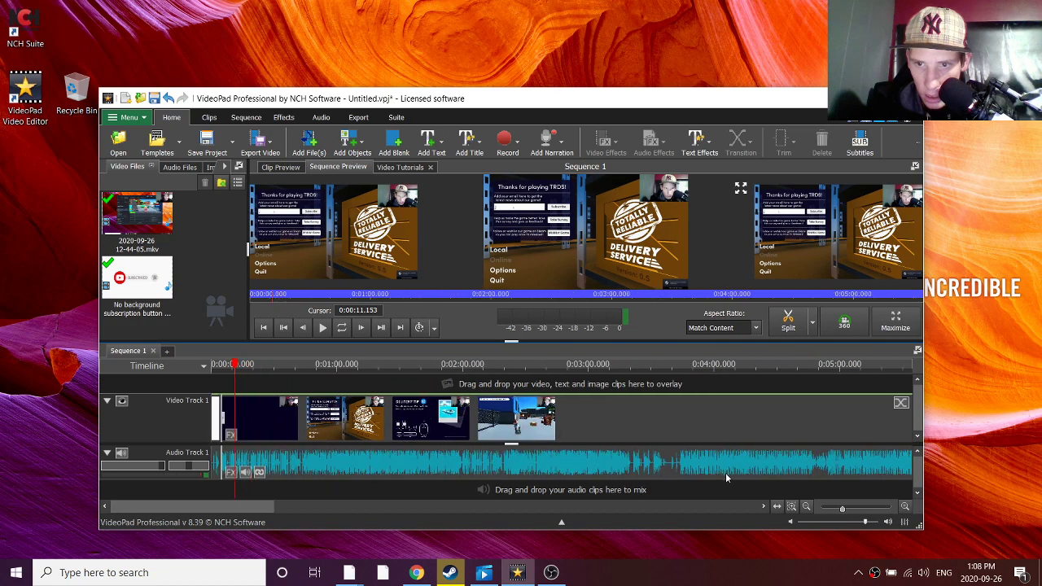
scroll(725, 473, down, 1)
scroll(726, 474, down, 1)
scroll(726, 473, down, 2)
scroll(726, 472, down, 2)
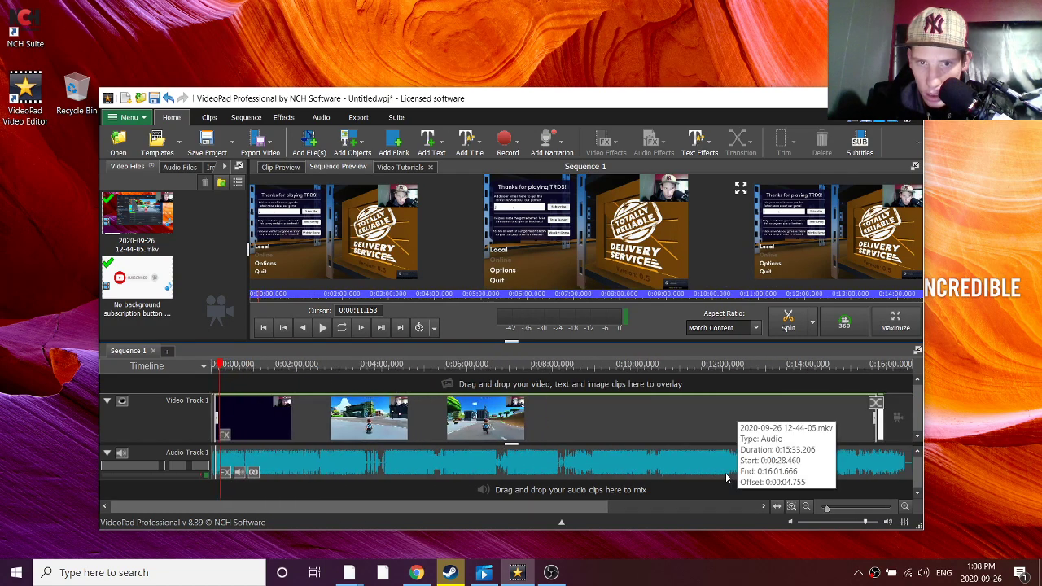
scroll(726, 472, down, 2)
scroll(485, 445, up, 3)
scroll(391, 460, up, 3)
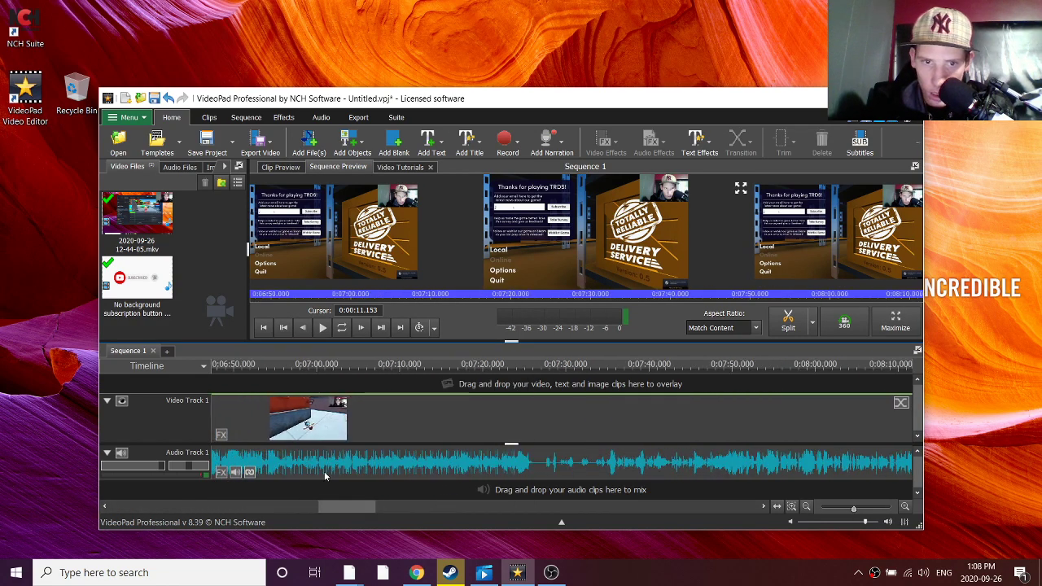
scroll(355, 504, up, 1)
drag(355, 505, 134, 505)
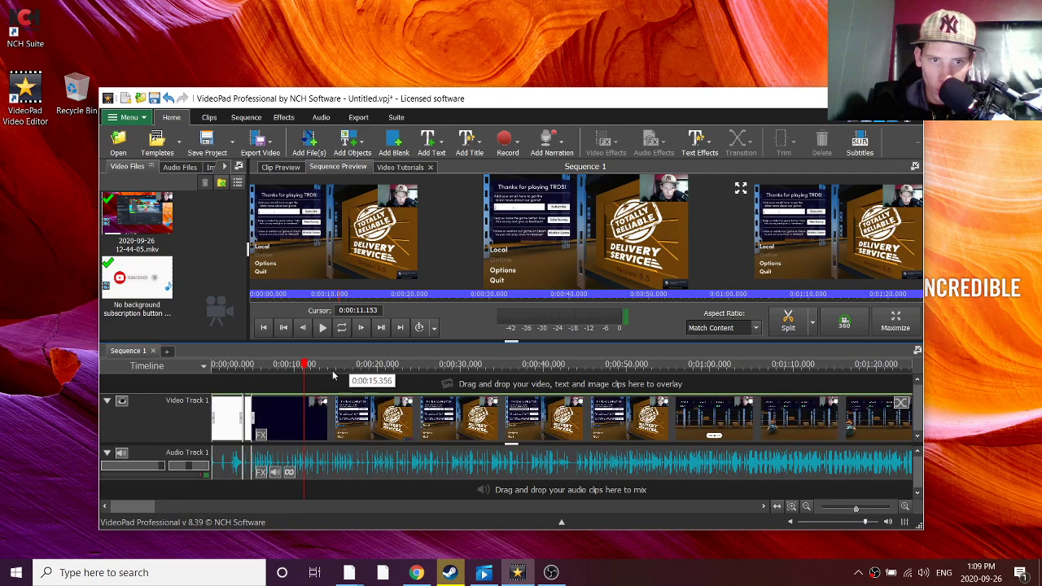
mouse_move(304, 368)
mouse_down()
mouse_move(259, 375)
mouse_move(336, 377)
mouse_up()
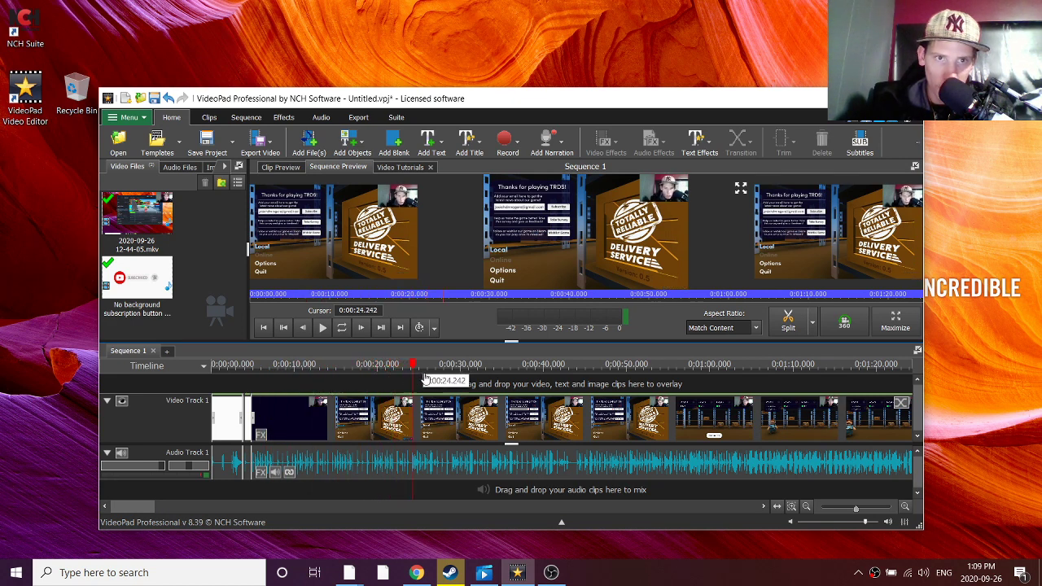
drag(476, 382, 501, 382)
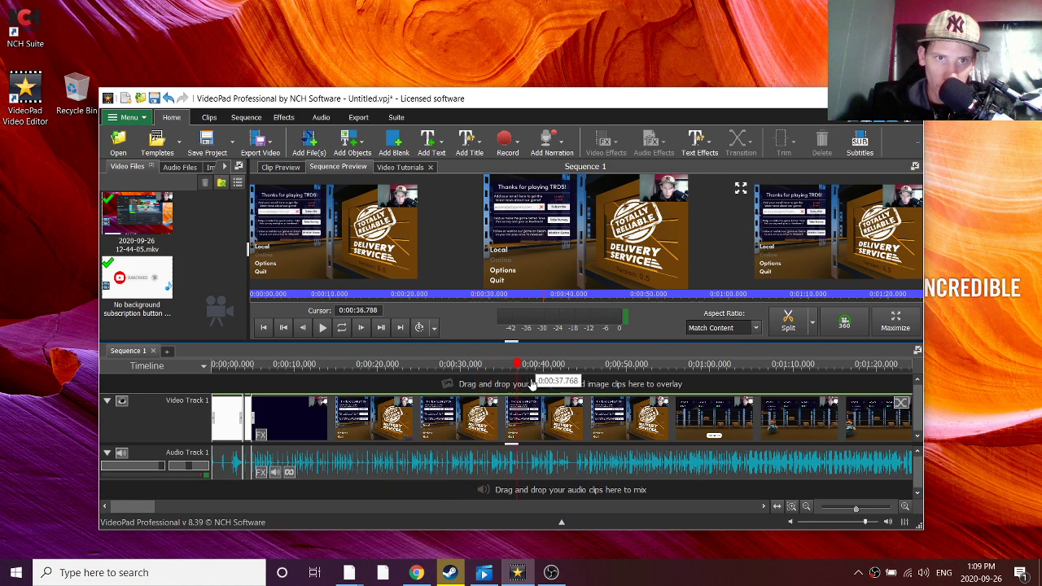
drag(582, 385, 637, 386)
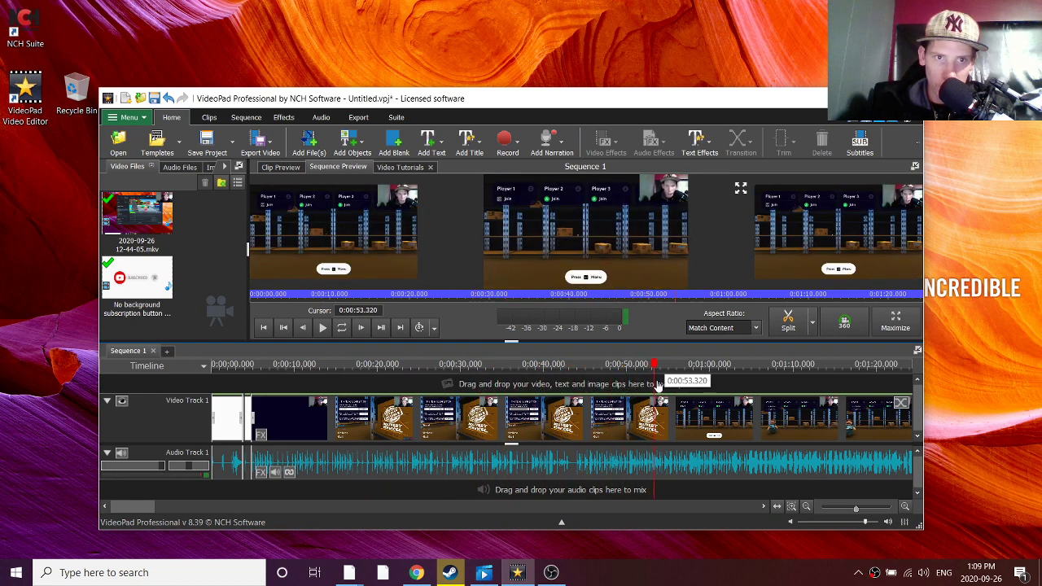
mouse_move(734, 389)
mouse_down()
mouse_move(912, 392)
mouse_move(204, 387)
mouse_move(136, 417)
mouse_move(399, 411)
mouse_move(258, 411)
mouse_up()
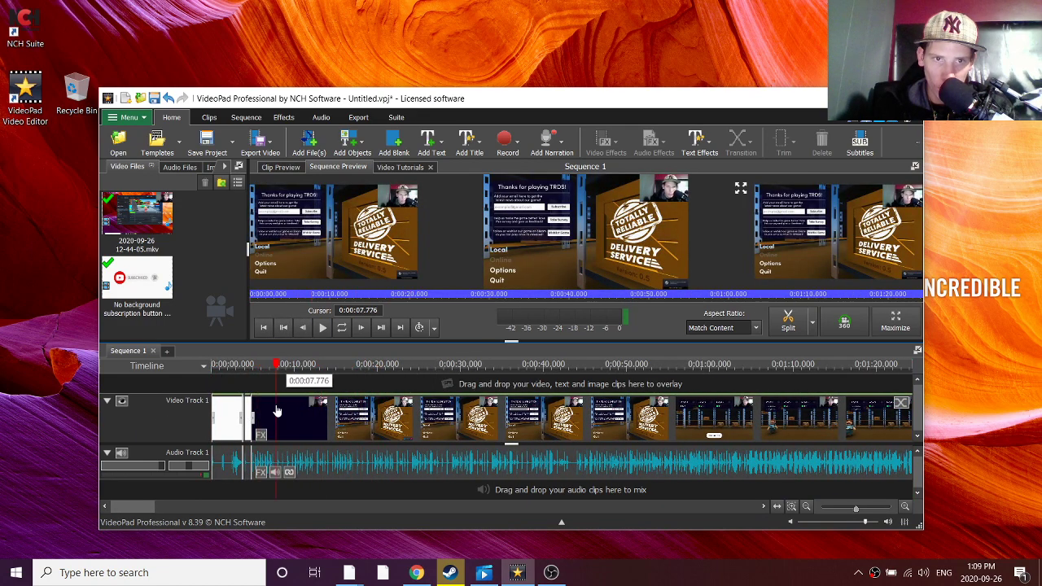
scroll(281, 403, up, 2)
scroll(285, 395, up, 2)
scroll(290, 386, up, 2)
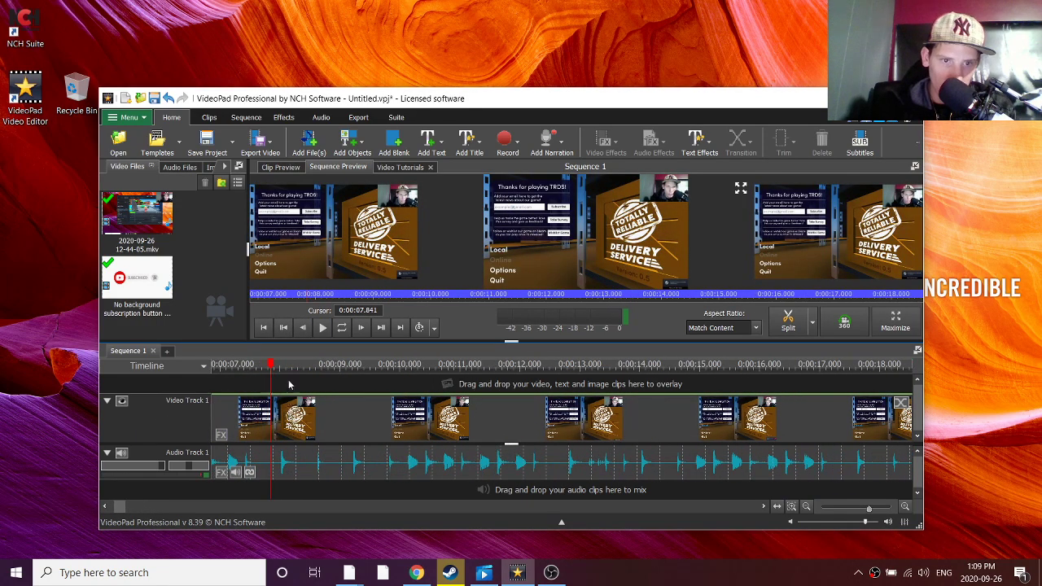
mouse_move(236, 372)
mouse_down()
mouse_move(212, 378)
mouse_move(378, 385)
mouse_up()
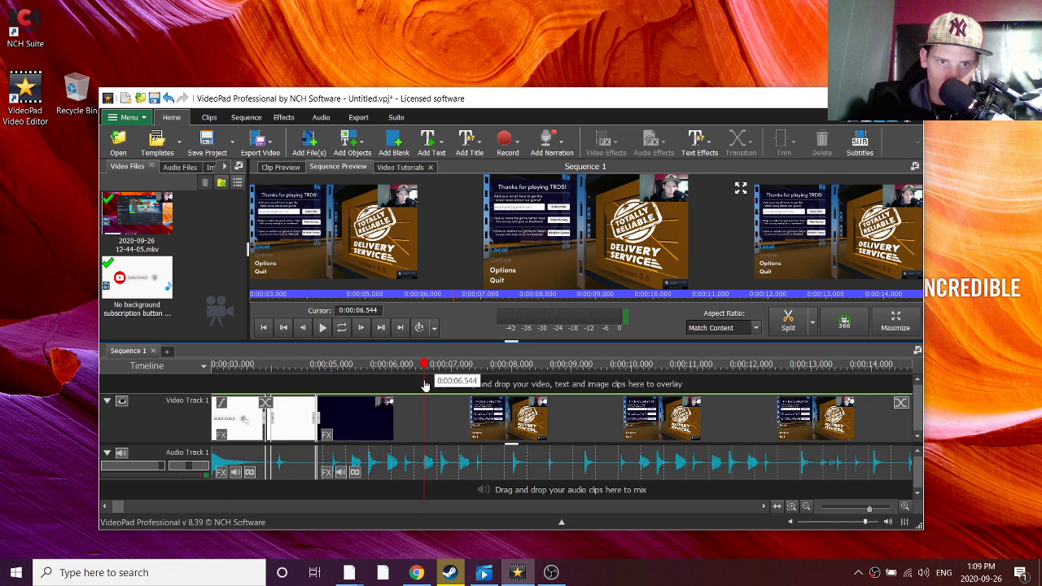
- Scrub to about 0:04.8 and play the sequence into the gameplay footage
drag(454, 386, 571, 392)
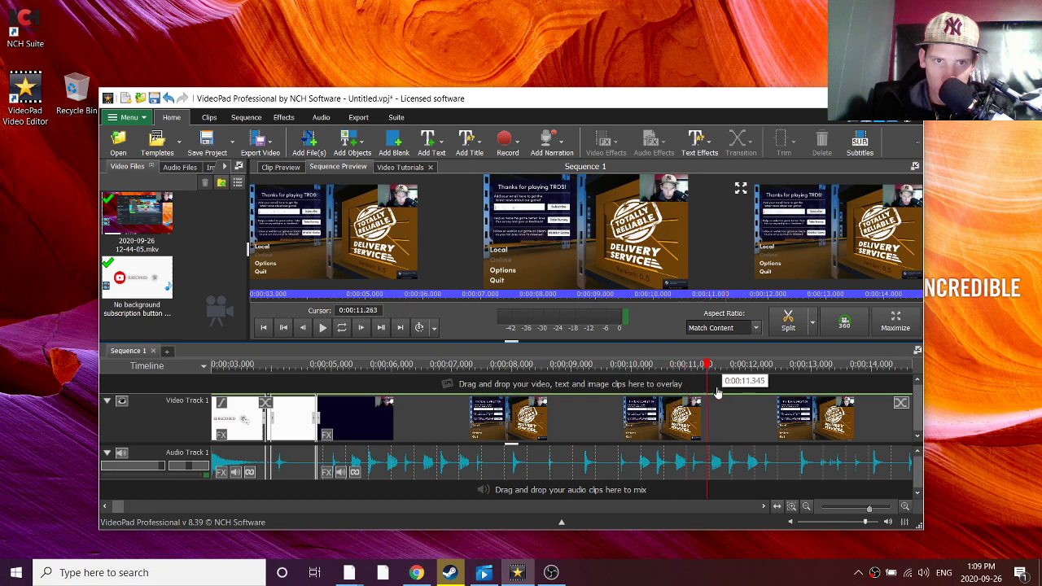
mouse_move(719, 393)
mouse_down()
mouse_move(741, 396)
mouse_move(323, 383)
mouse_up()
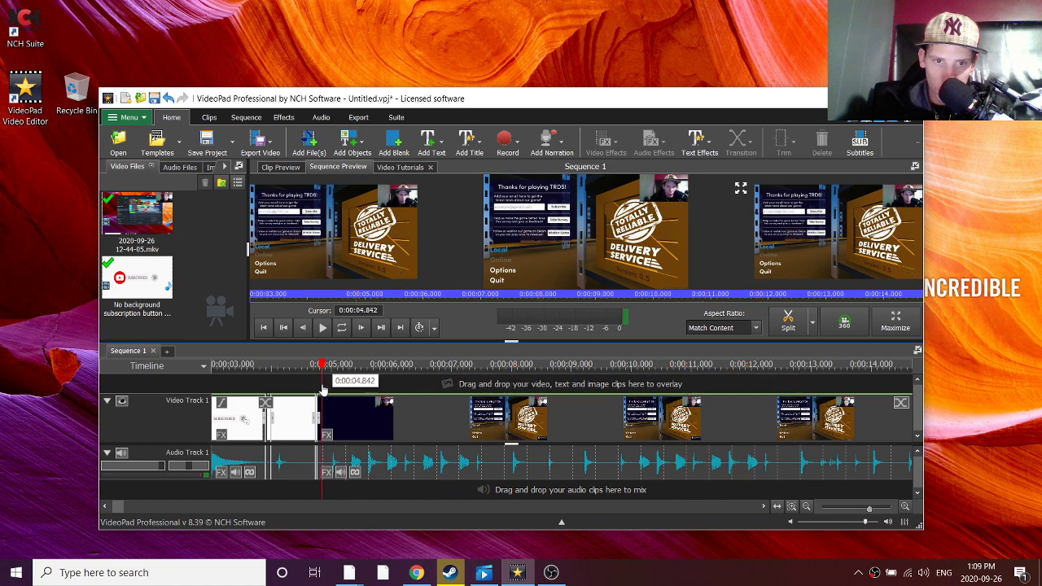
click(322, 329)
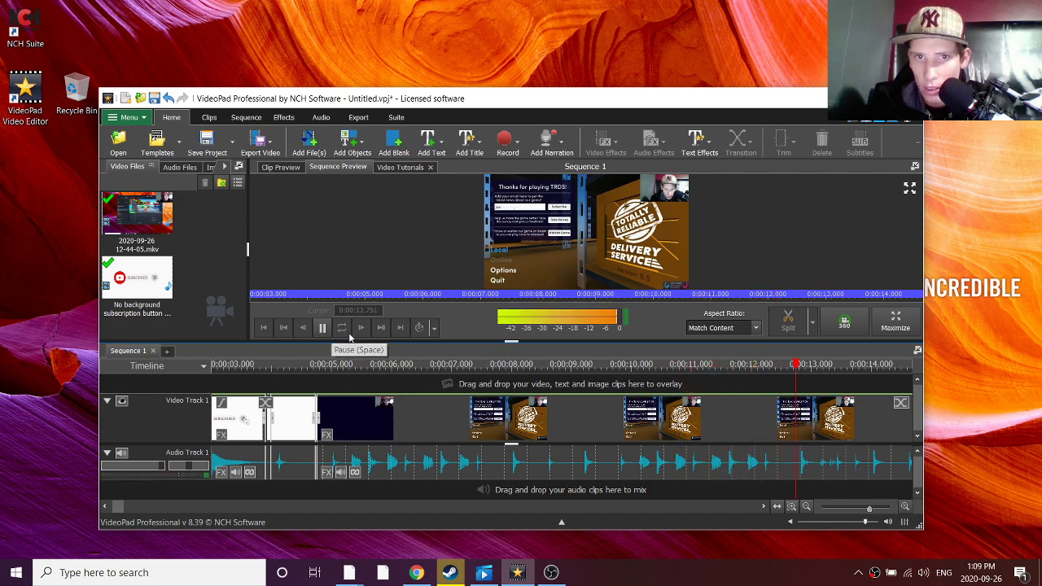
scroll(570, 407, down, 3)
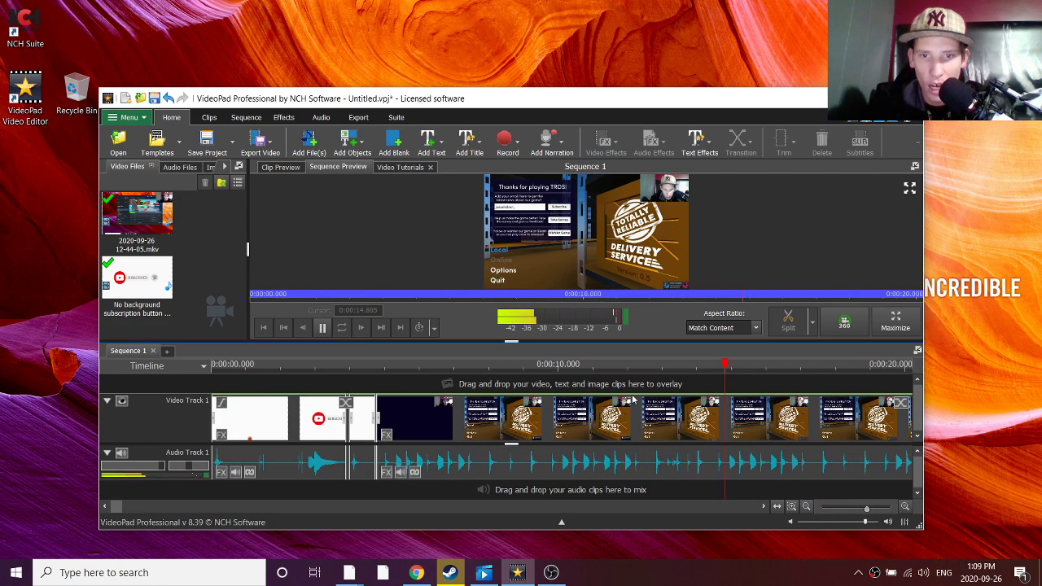
scroll(632, 399, down, 1)
scroll(668, 407, down, 1)
scroll(696, 416, down, 1)
scroll(697, 417, down, 1)
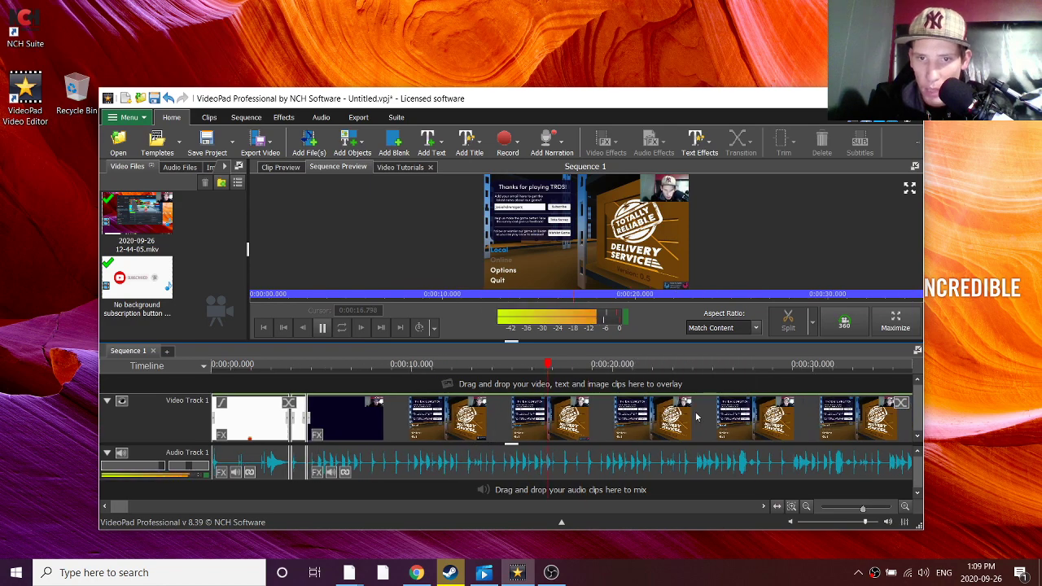
scroll(696, 417, down, 1)
scroll(636, 423, down, 1)
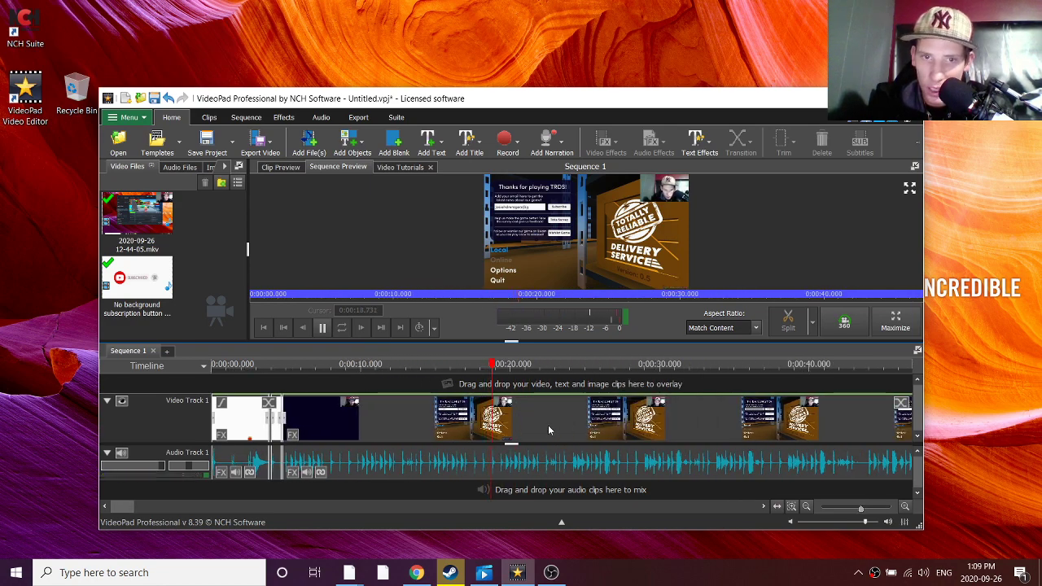
scroll(548, 425, up, 2)
scroll(549, 431, up, 1)
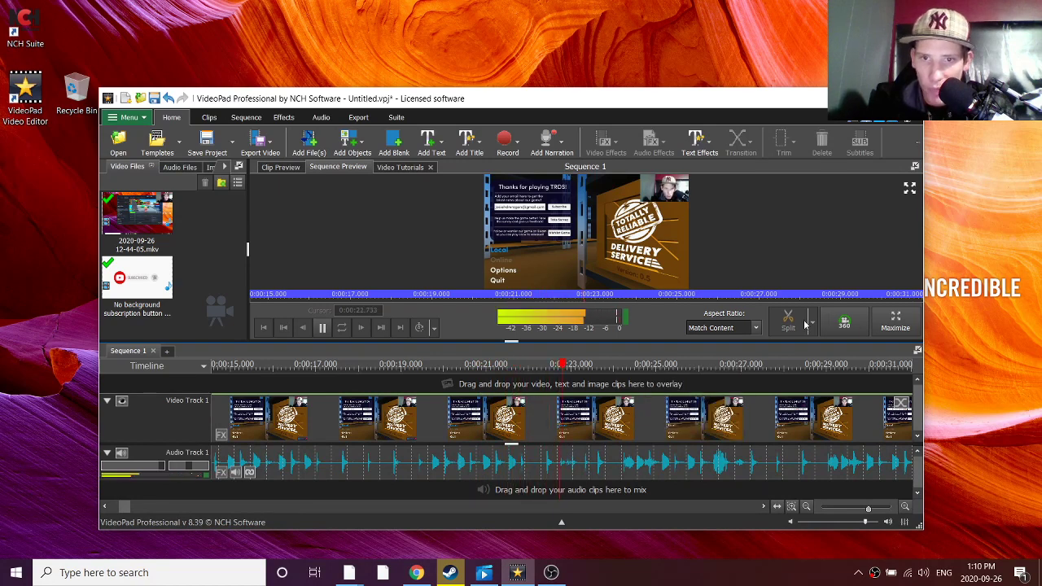
scroll(722, 376, up, 1)
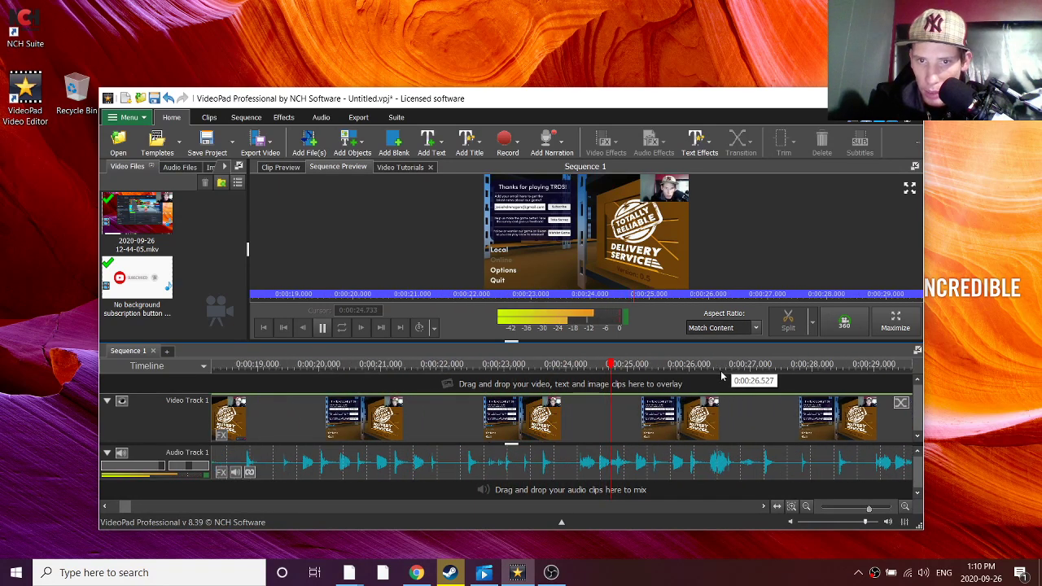
drag(130, 509, 134, 507)
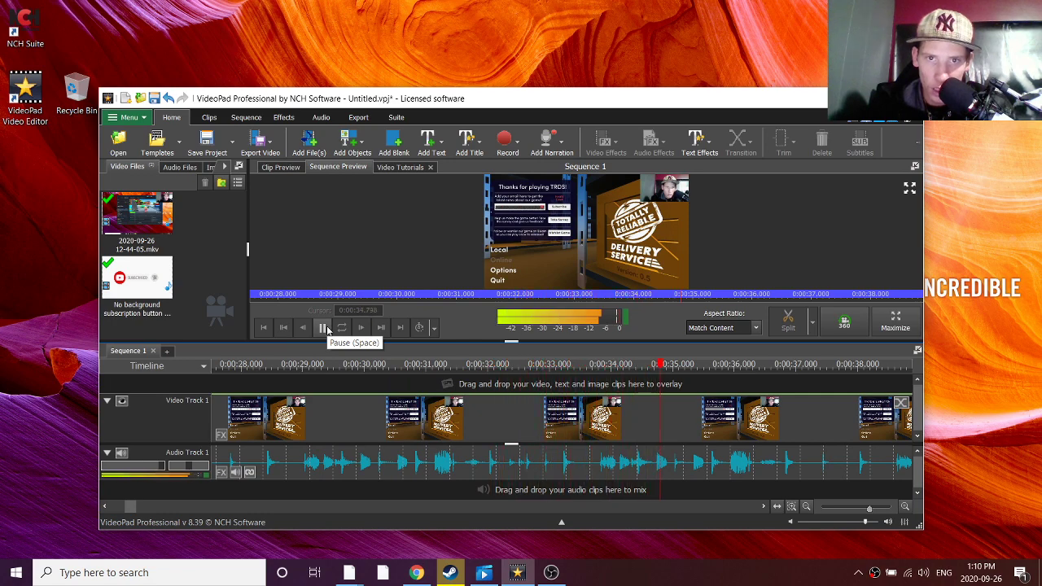
scroll(717, 420, down, 1)
scroll(717, 419, down, 2)
scroll(717, 419, down, 1)
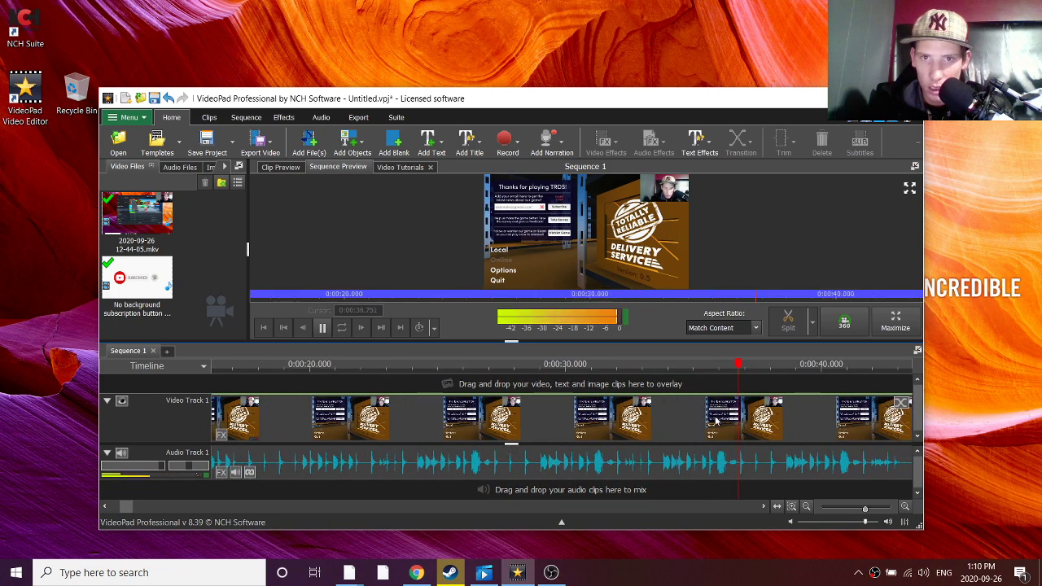
drag(125, 507, 139, 509)
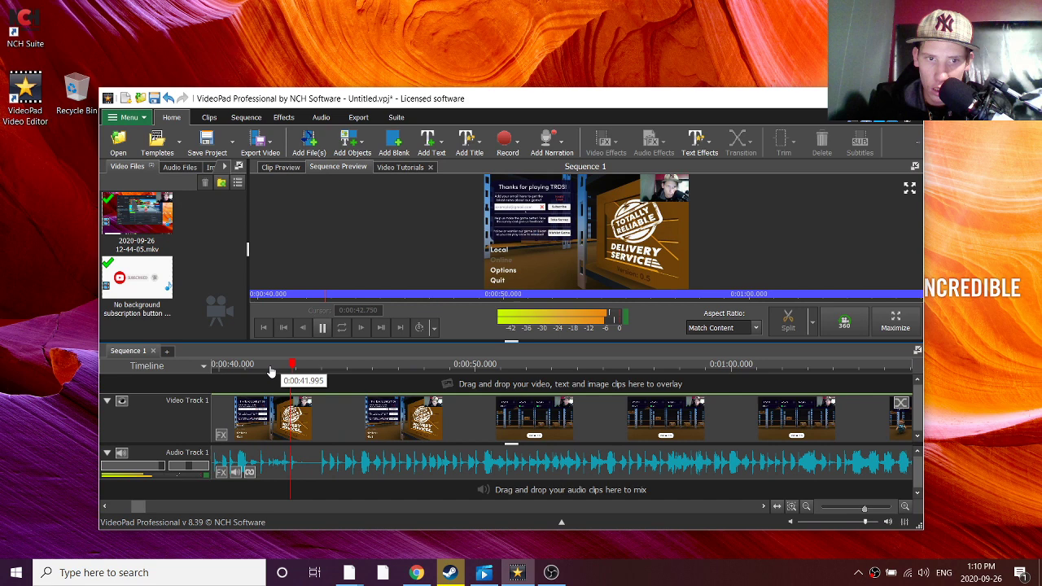
- Stop playback and scrub from about 47 seconds back to 49.5 seconds
click(323, 328)
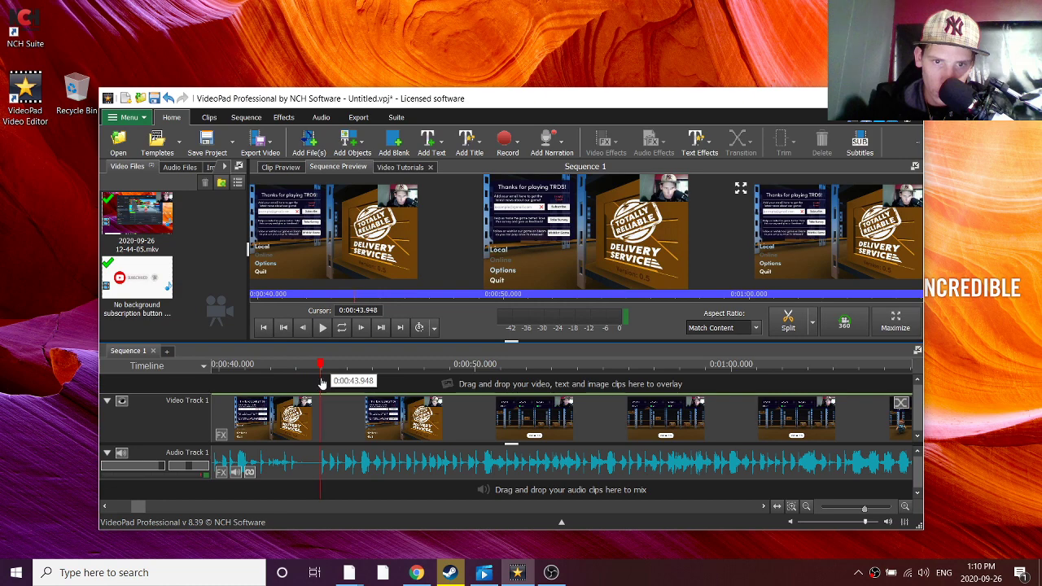
drag(356, 386, 494, 397)
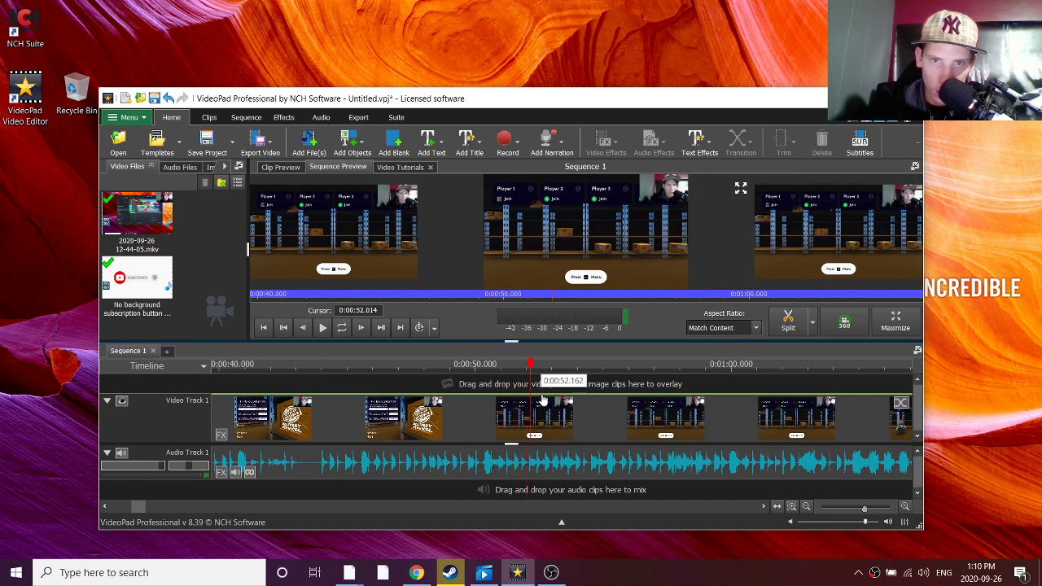
mouse_move(561, 403)
mouse_down()
mouse_move(426, 394)
mouse_move(444, 395)
mouse_up()
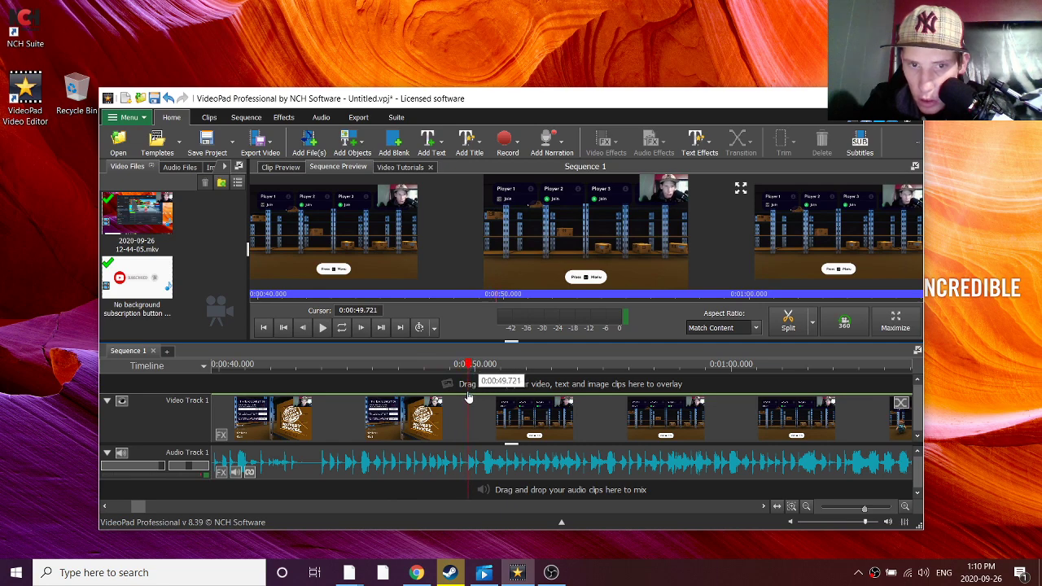
scroll(470, 407, up, 1)
scroll(472, 417, up, 2)
scroll(473, 419, up, 1)
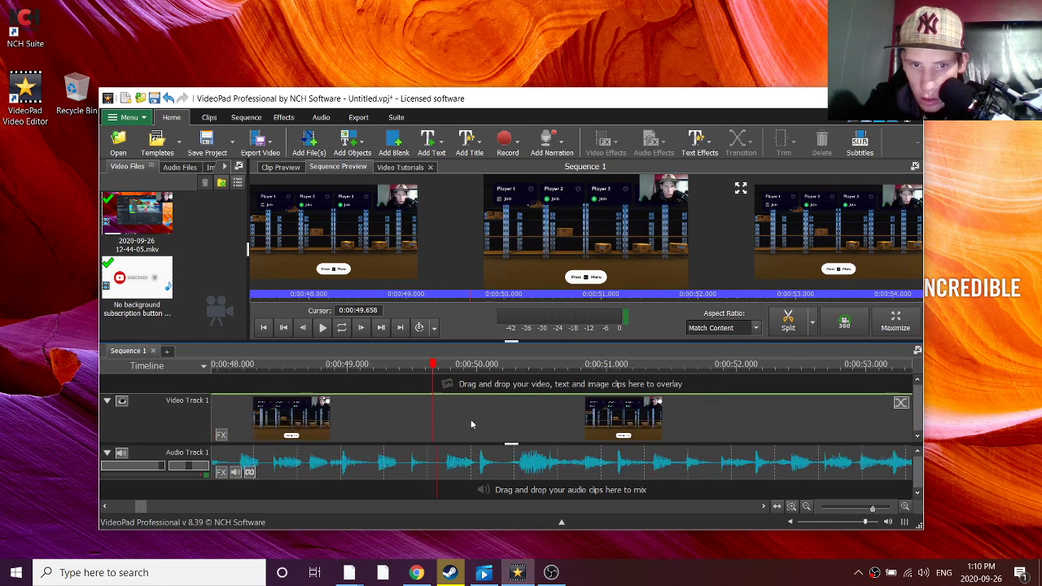
- Split the clip at 0:49.7, where the lobby footage begins
click(443, 368)
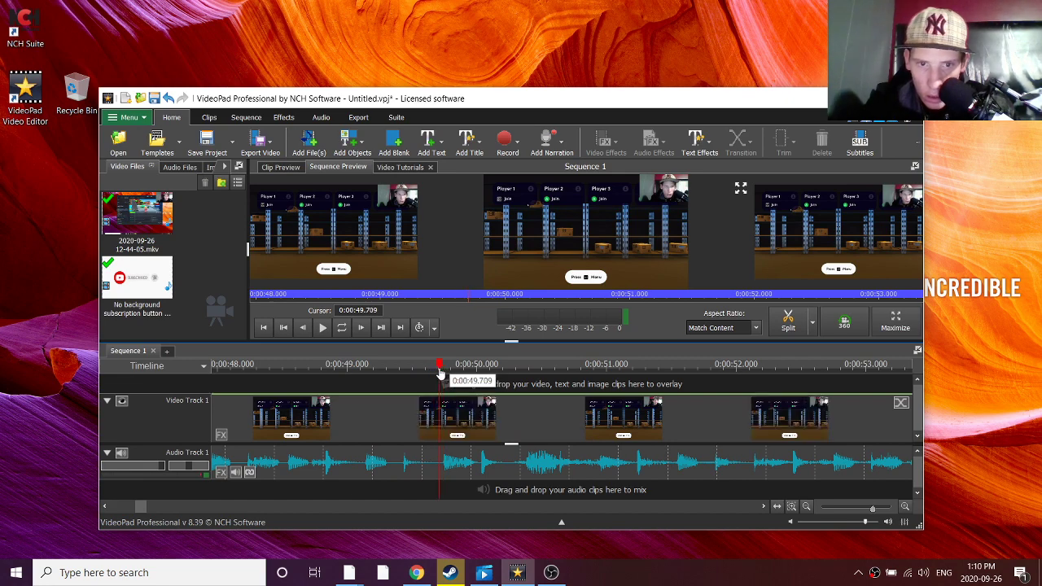
click(462, 353)
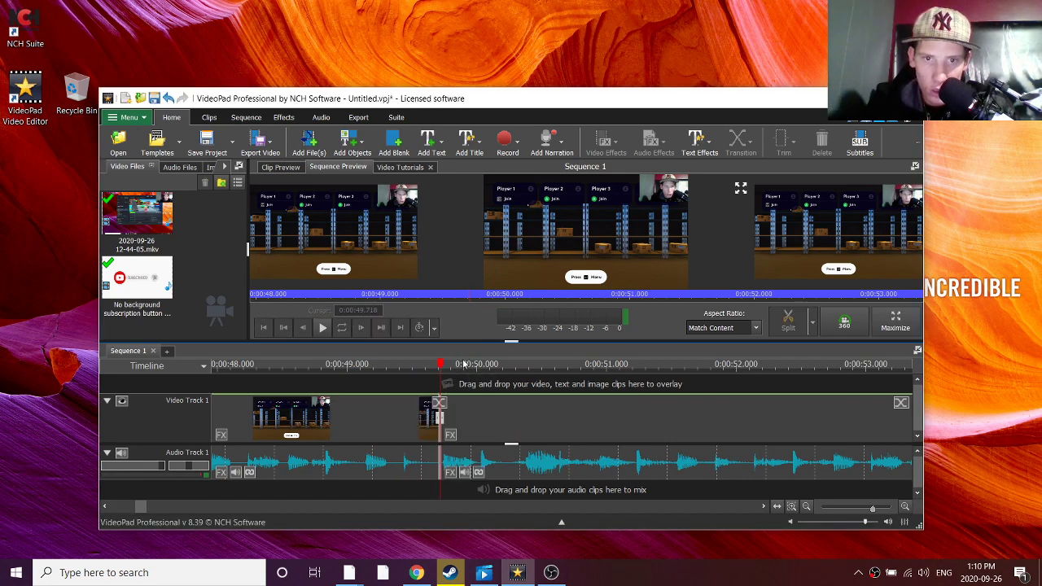
scroll(460, 408, down, 1)
scroll(461, 424, down, 1)
scroll(460, 434, down, 1)
scroll(461, 433, down, 1)
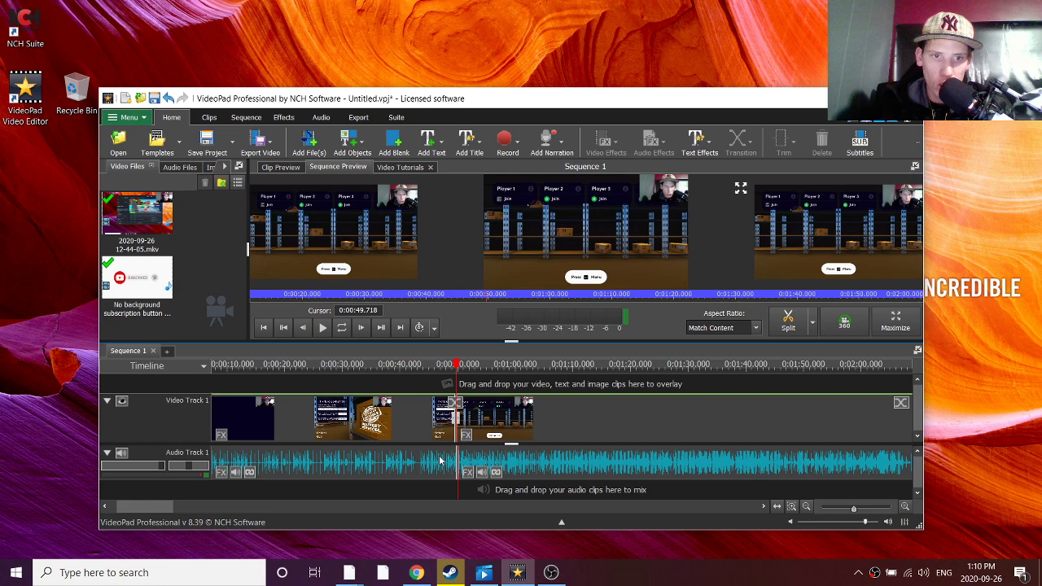
scroll(461, 433, down, 1)
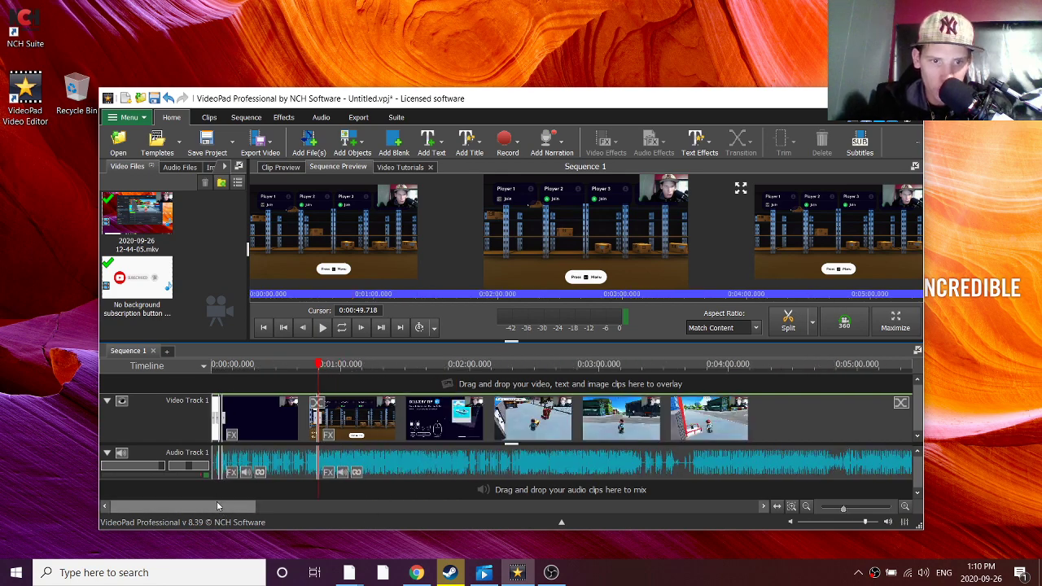
scroll(192, 507, up, 2)
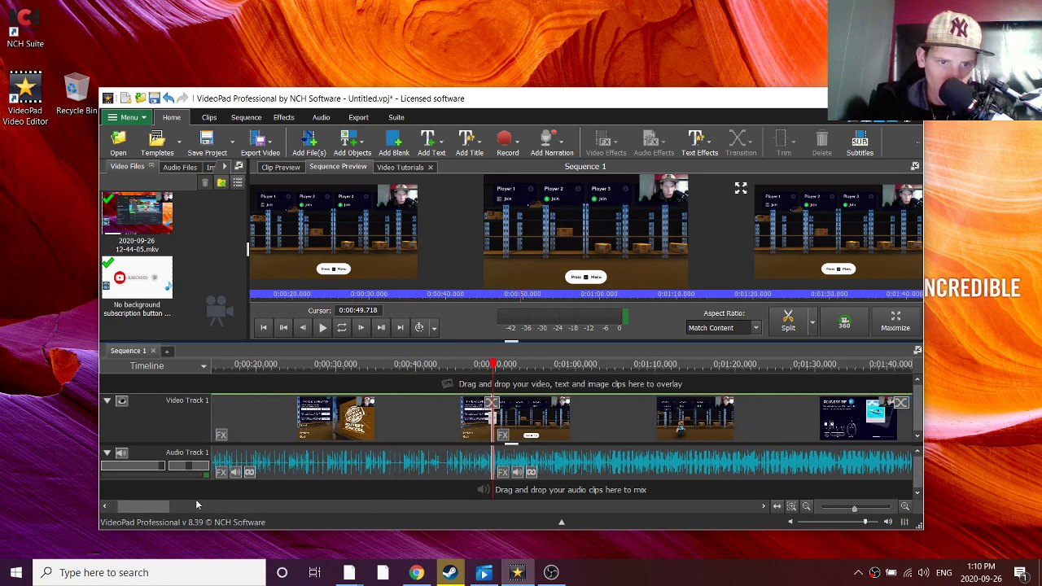
drag(154, 506, 123, 506)
scroll(181, 509, up, 3)
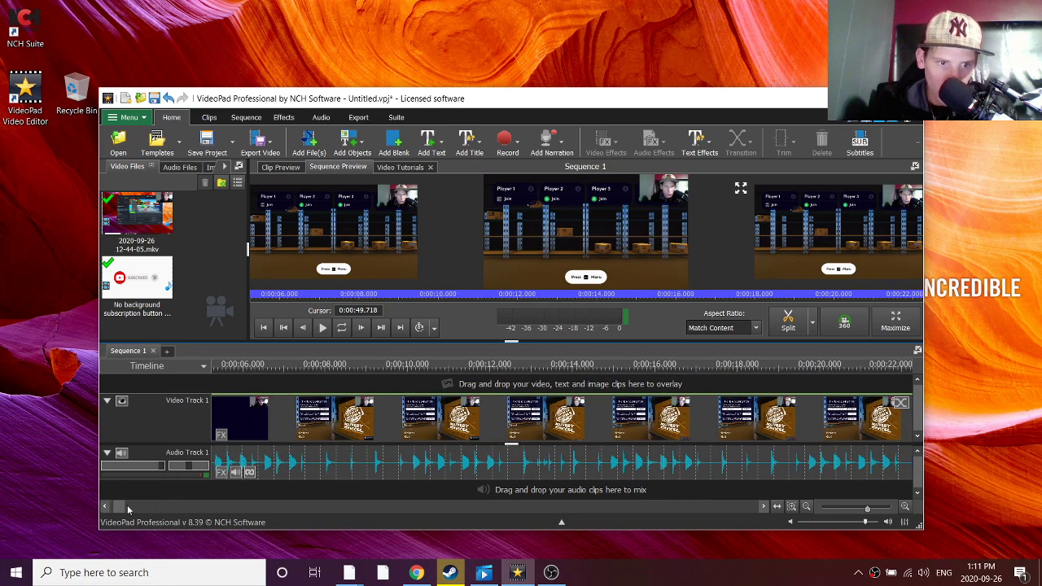
drag(120, 511, 117, 511)
scroll(342, 472, up, 2)
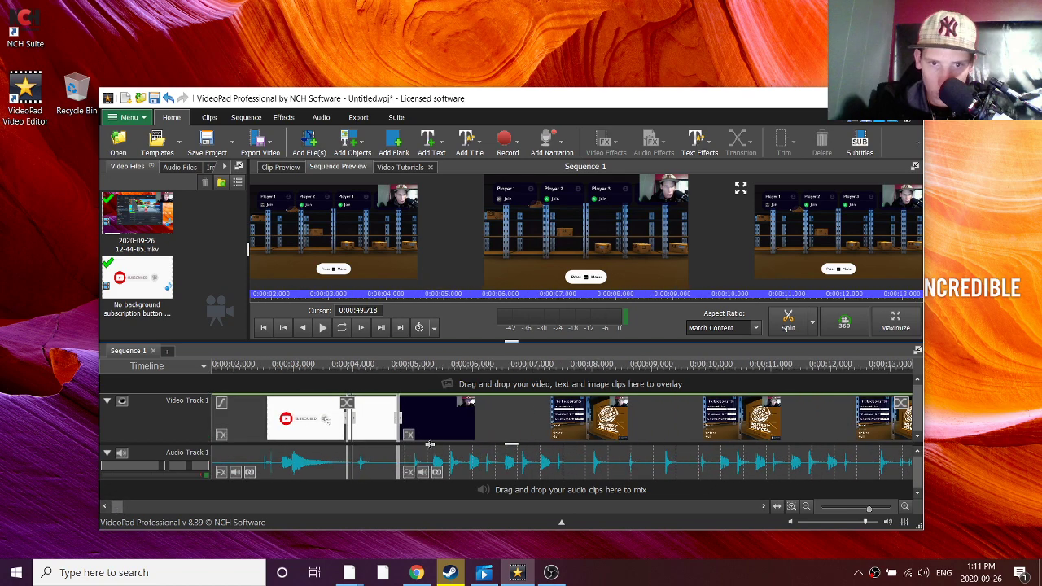
scroll(500, 457, up, 1)
- Delete the menu-screen clip and play back the edited subscribe intro
click(476, 419)
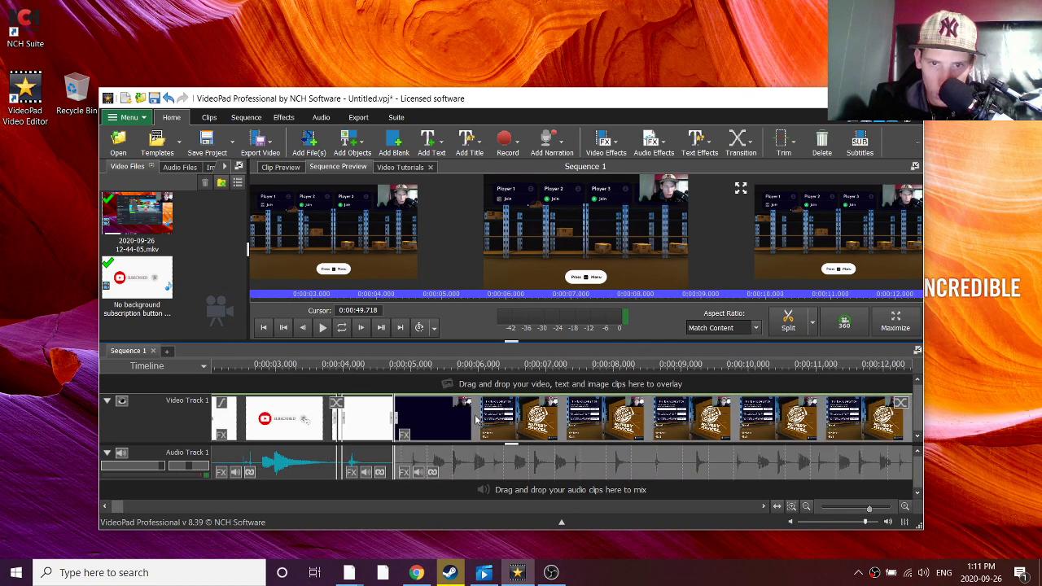
key(Delete)
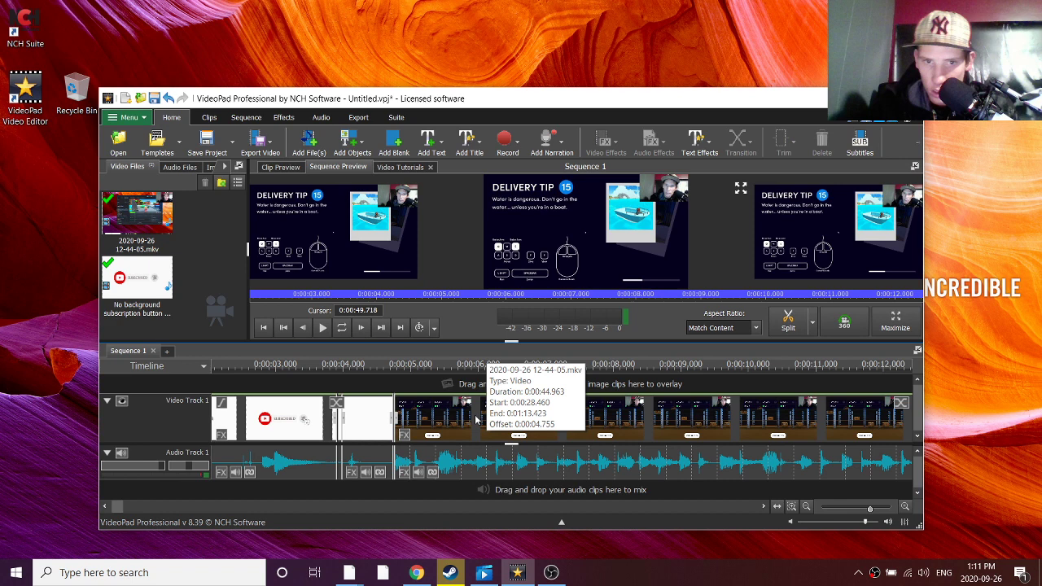
click(383, 365)
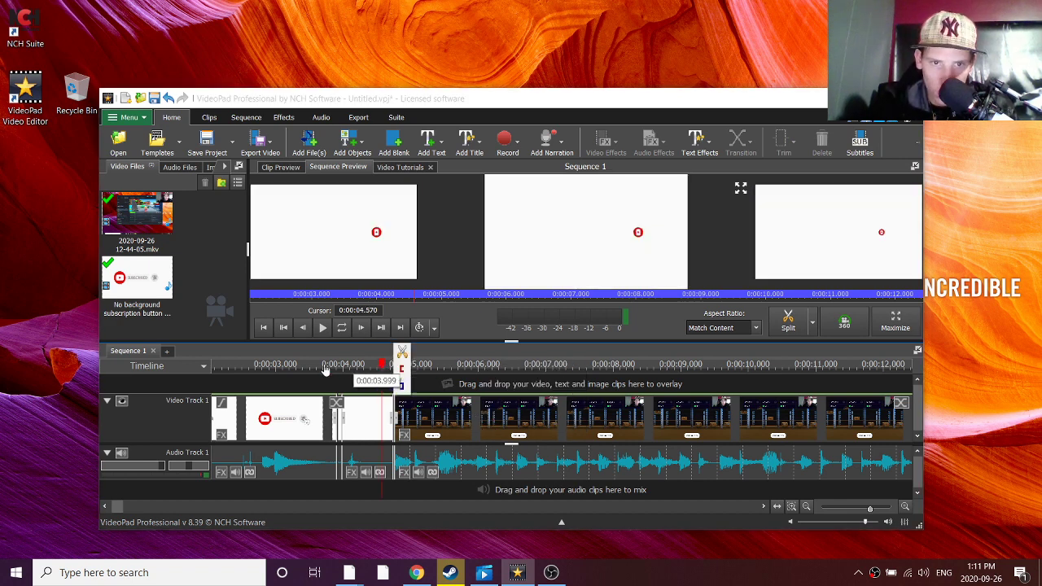
click(323, 327)
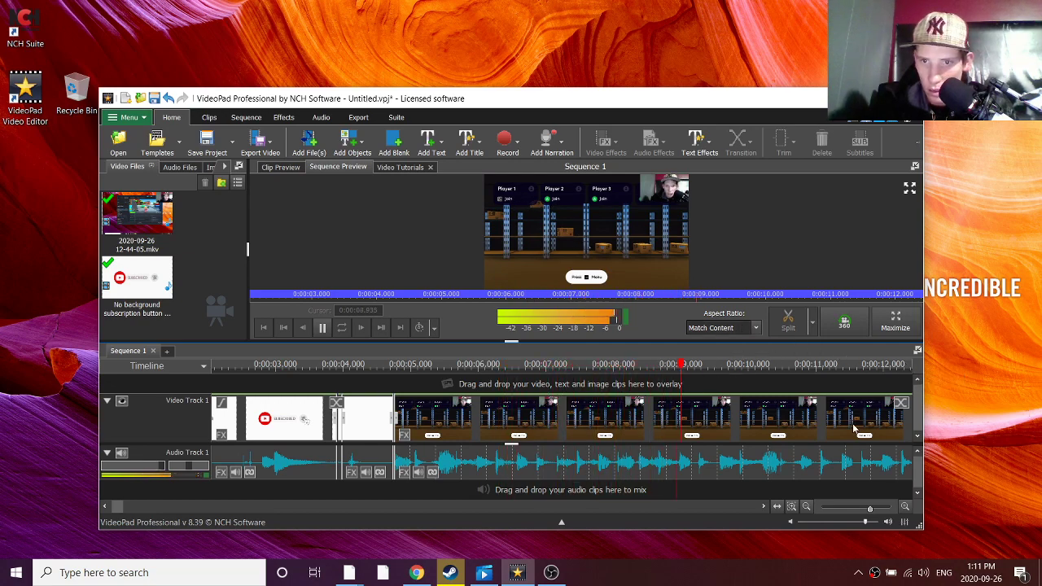
scroll(842, 418, down, 1)
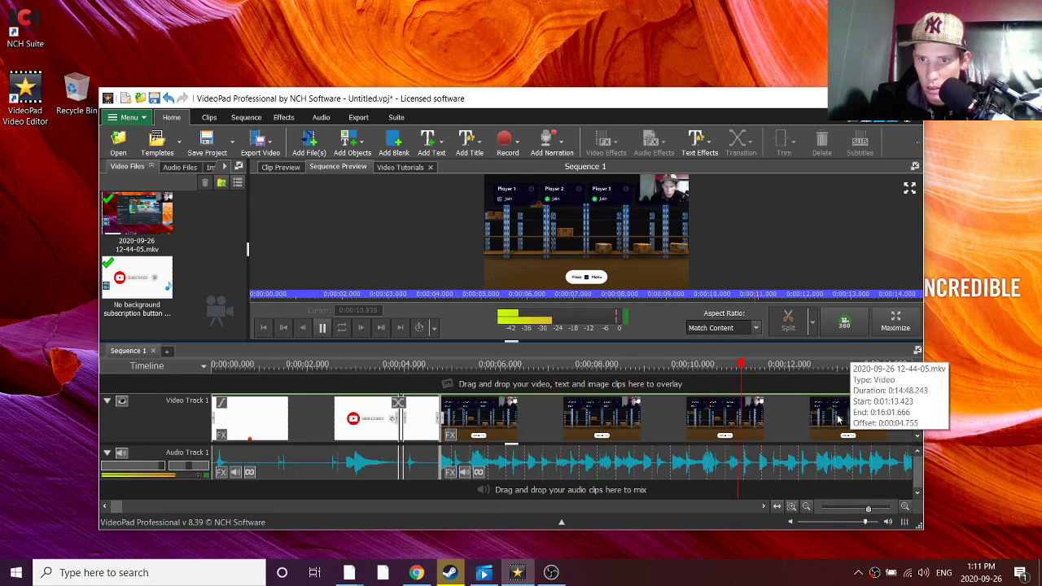
scroll(838, 420, down, 2)
scroll(823, 424, down, 1)
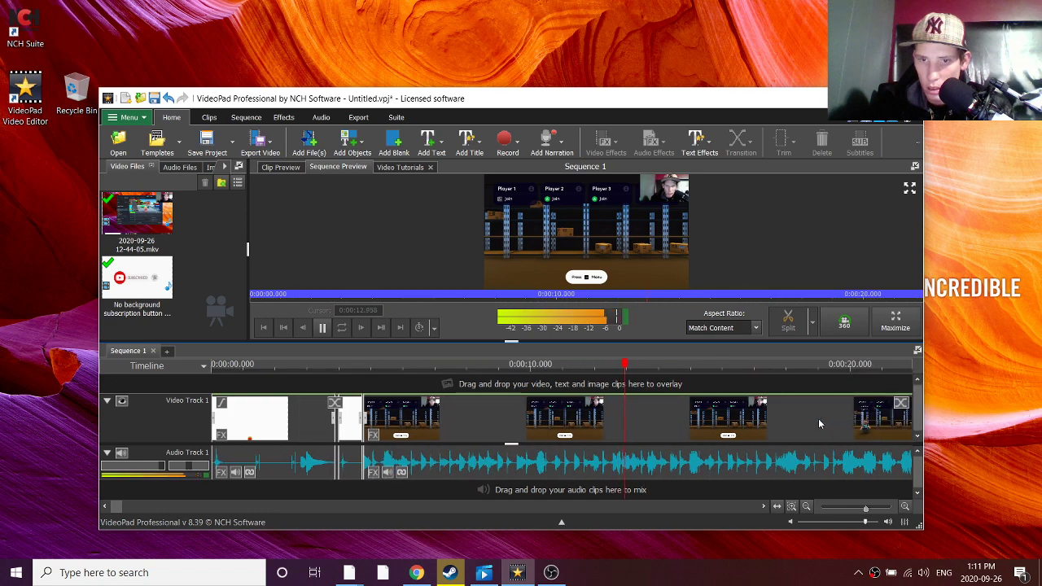
scroll(815, 422, down, 1)
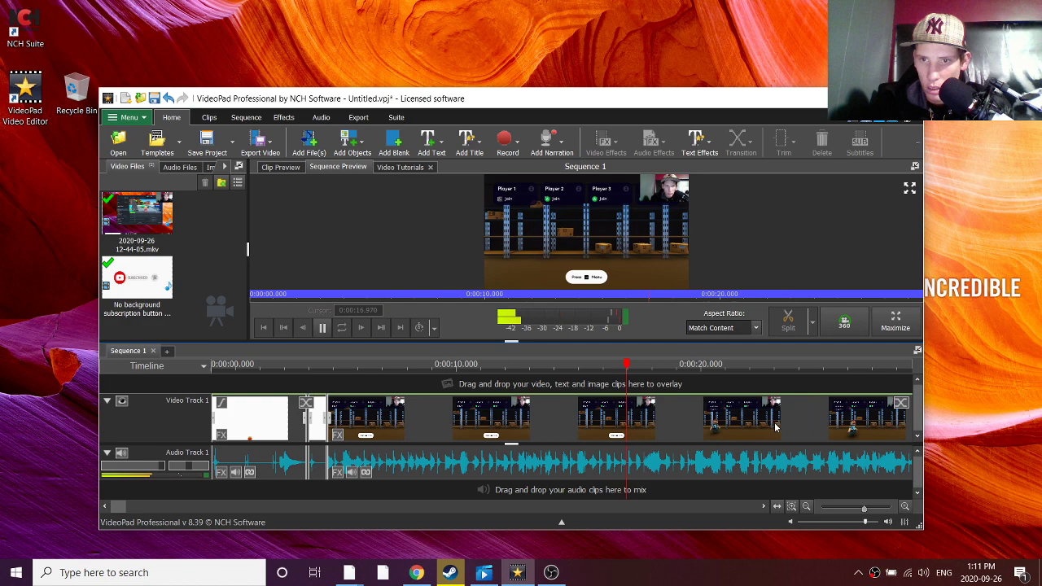
scroll(765, 412, down, 1)
scroll(764, 409, down, 1)
scroll(724, 415, down, 1)
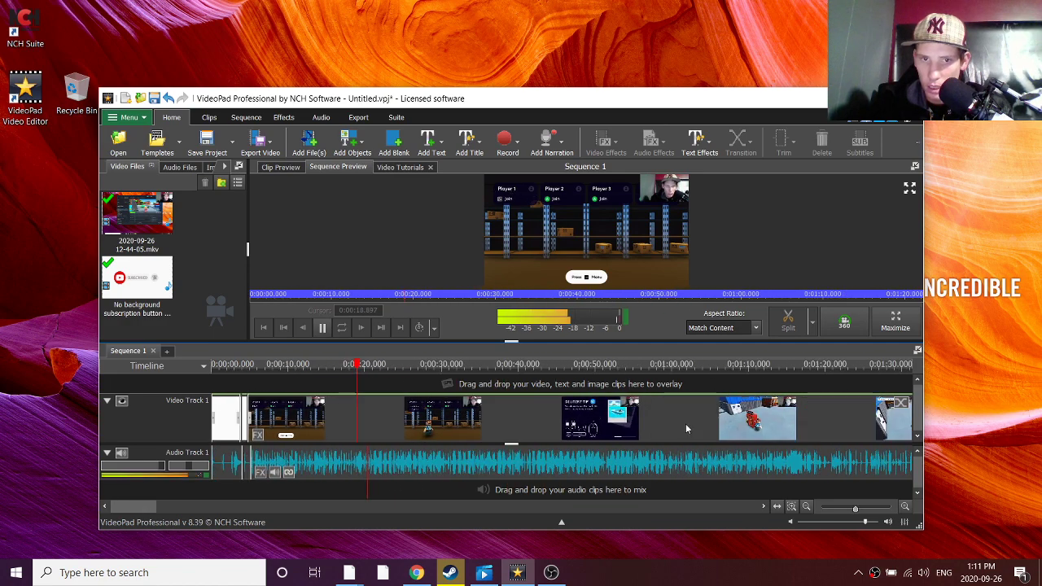
scroll(635, 419, down, 1)
scroll(456, 415, down, 1)
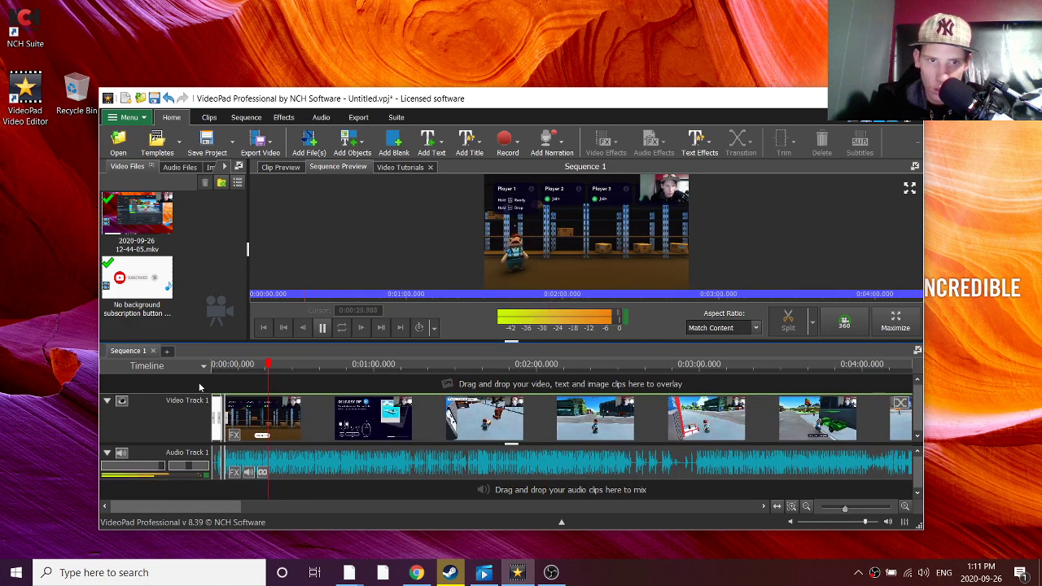
mouse_move(272, 369)
mouse_down()
mouse_move(829, 368)
mouse_move(809, 381)
mouse_move(872, 392)
mouse_up()
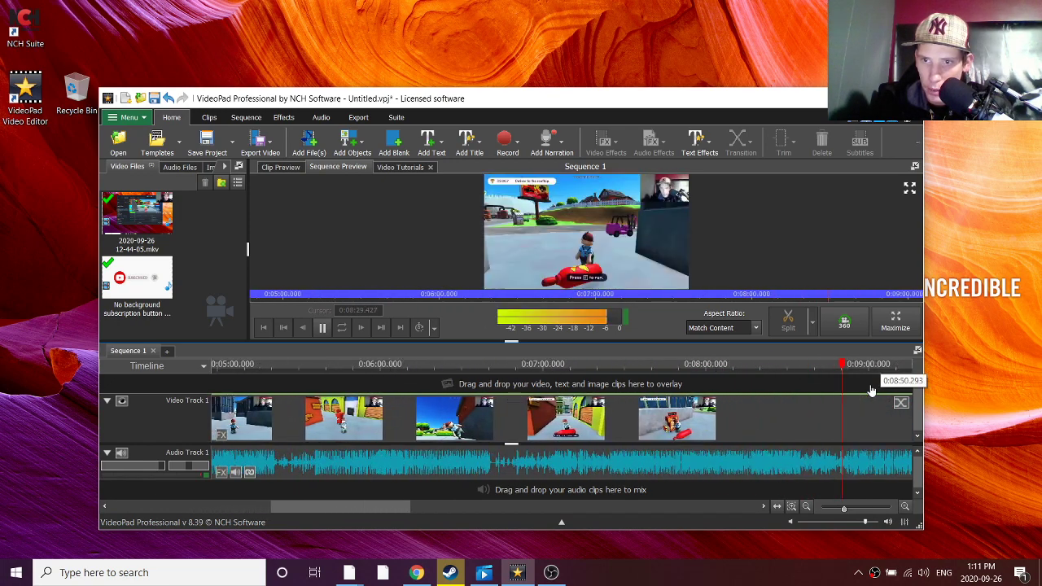
drag(871, 392, 803, 420)
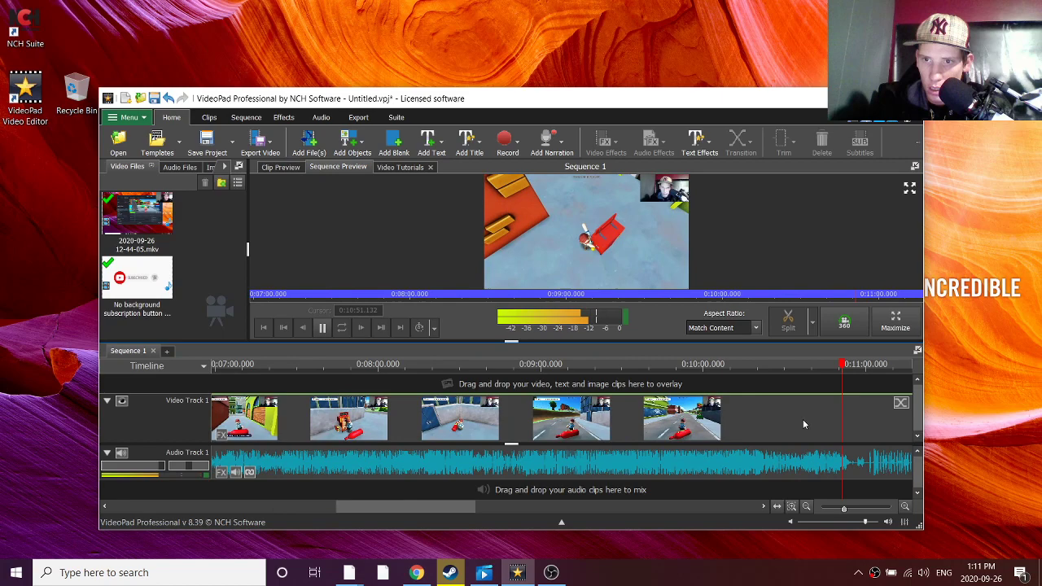
scroll(813, 439, up, 2)
scroll(815, 444, down, 2)
scroll(813, 446, down, 2)
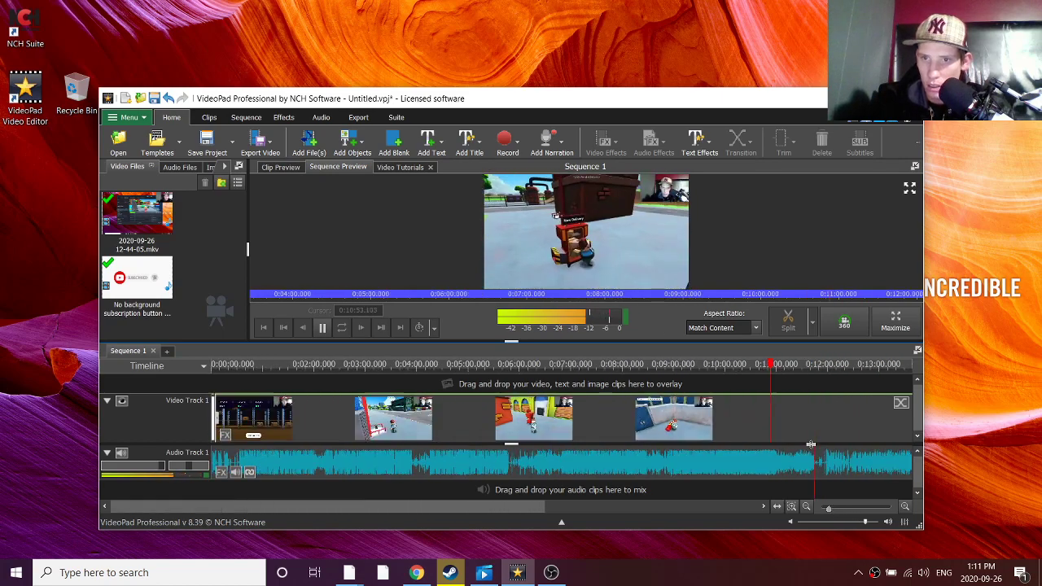
scroll(811, 447, down, 2)
scroll(806, 448, down, 1)
scroll(806, 450, down, 1)
drag(610, 371, 725, 371)
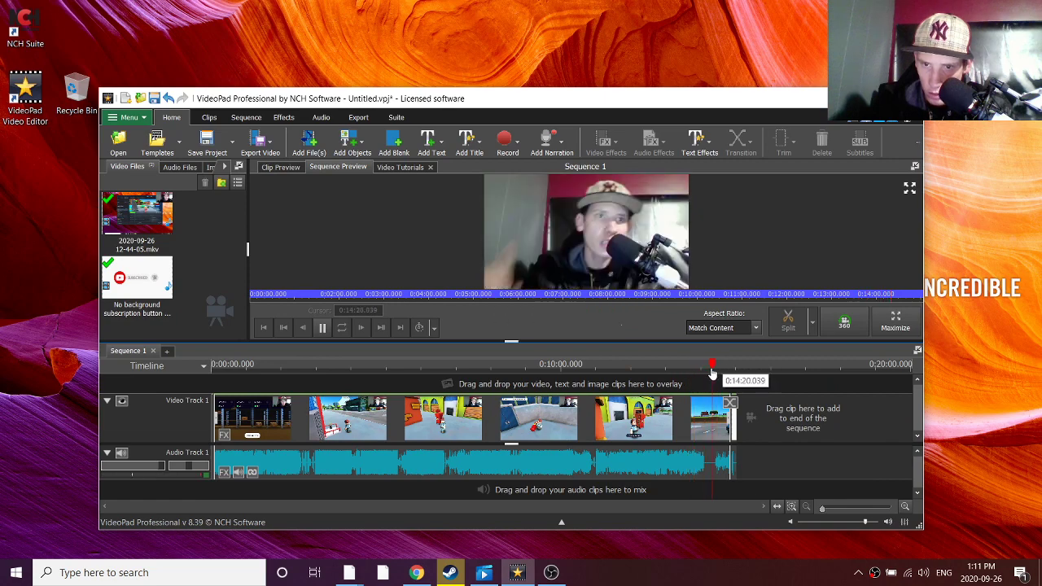
scroll(710, 440, up, 2)
scroll(710, 439, up, 2)
scroll(726, 410, up, 2)
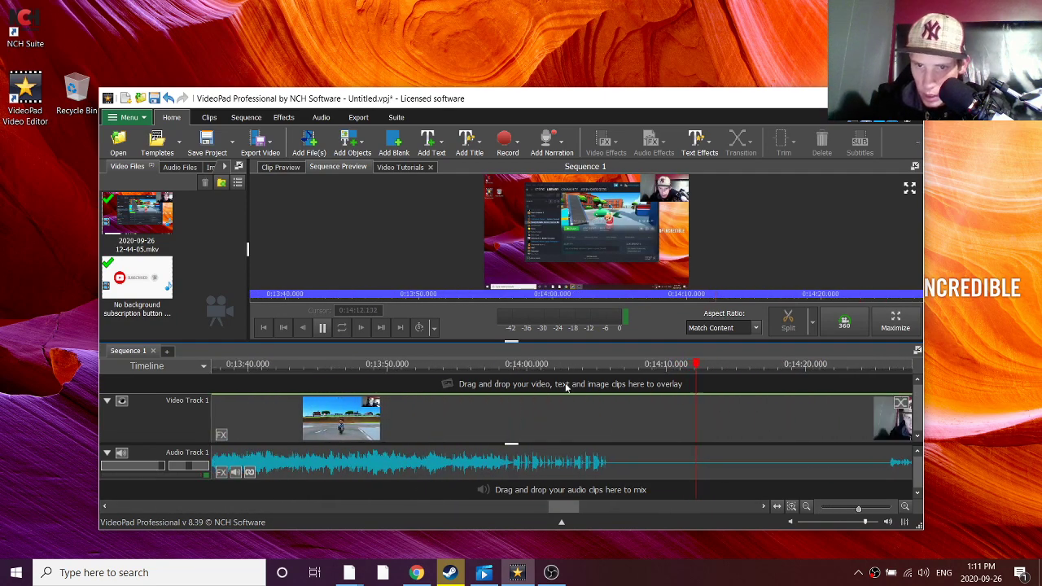
- Stop at the Delivery Service frame and delete the desktop capture footage after it
click(323, 329)
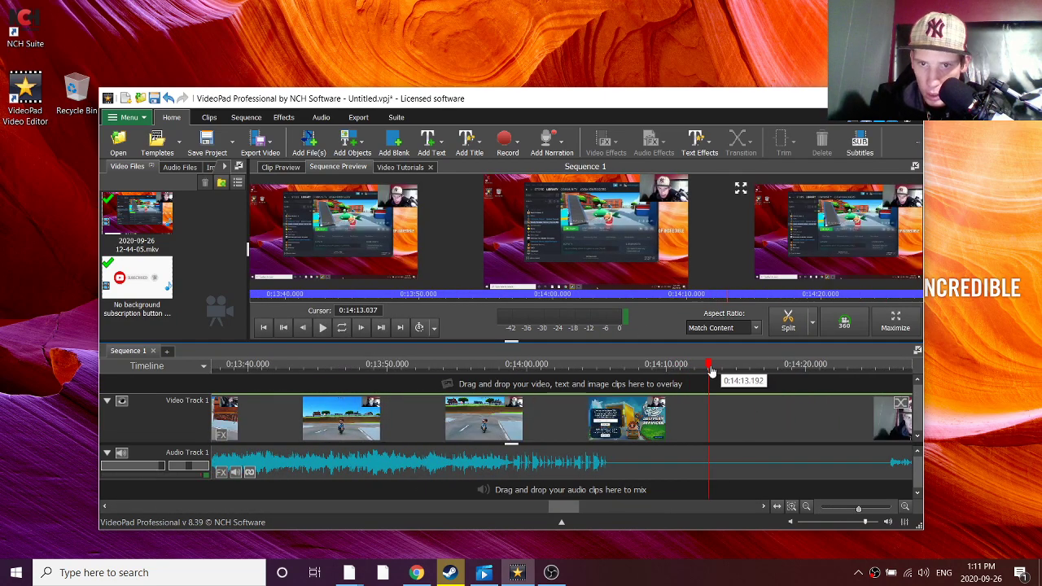
mouse_move(704, 375)
mouse_down()
mouse_move(607, 407)
mouse_move(829, 386)
mouse_move(891, 393)
mouse_up()
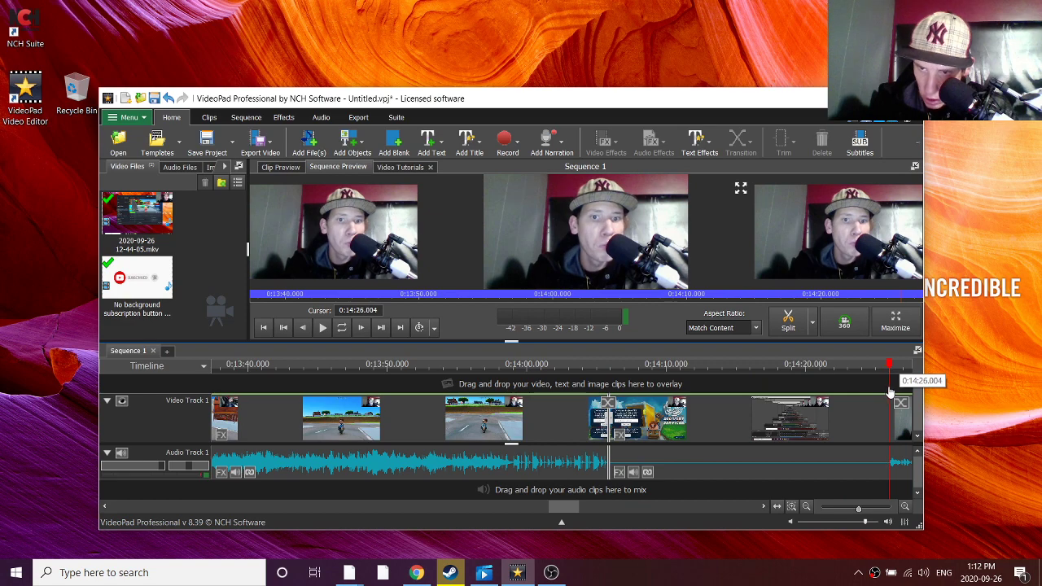
drag(890, 394, 888, 386)
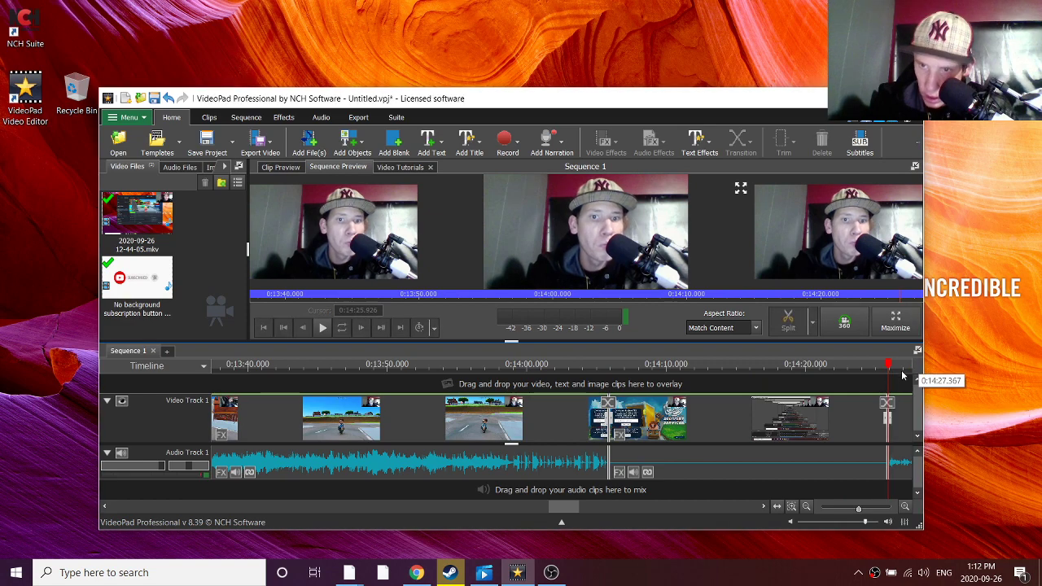
click(826, 448)
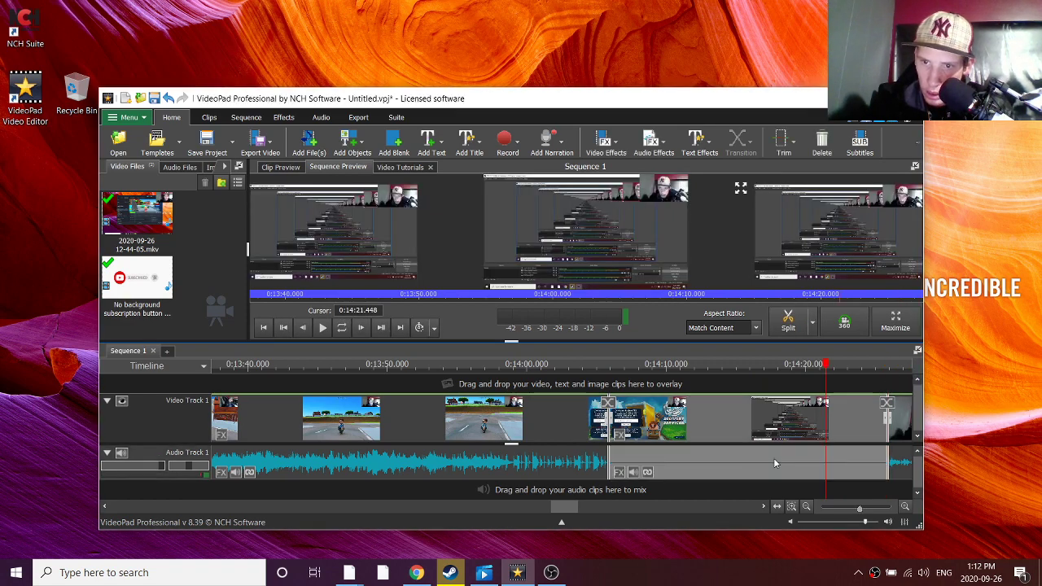
key(Delete)
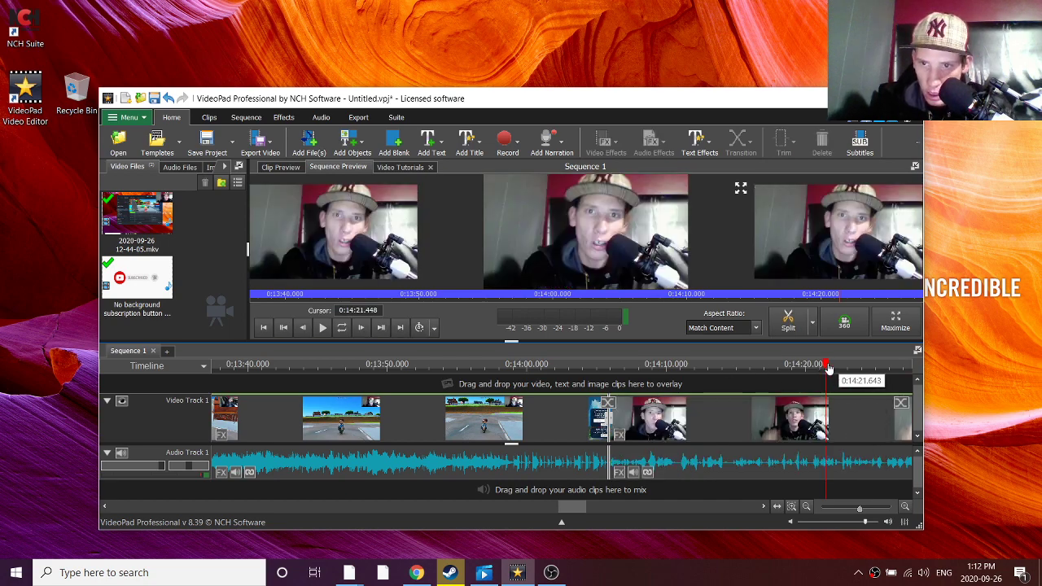
- Play back the Delivery Service transition, then move toward the closing subscribe clip
click(589, 365)
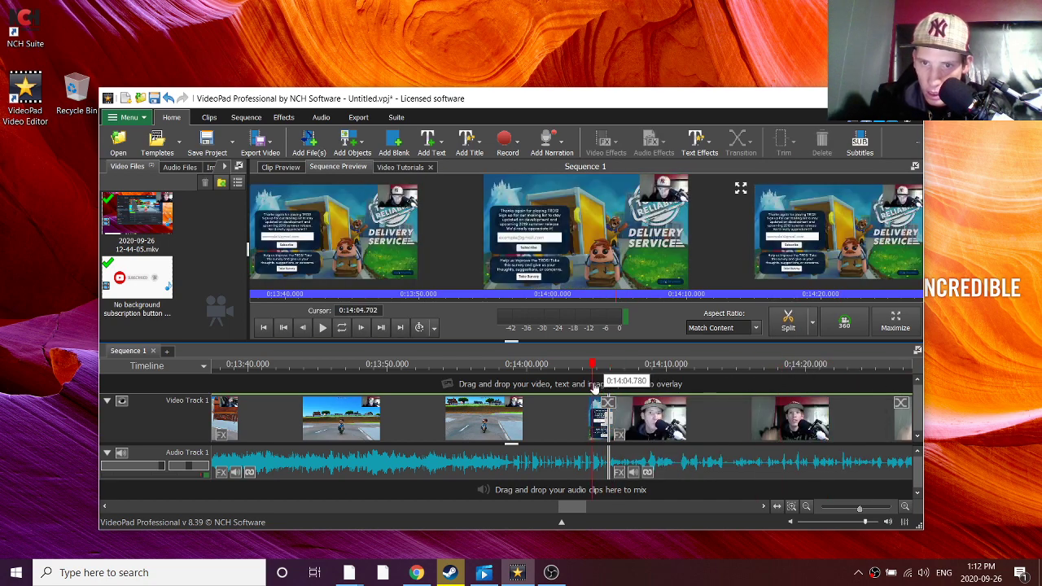
click(322, 328)
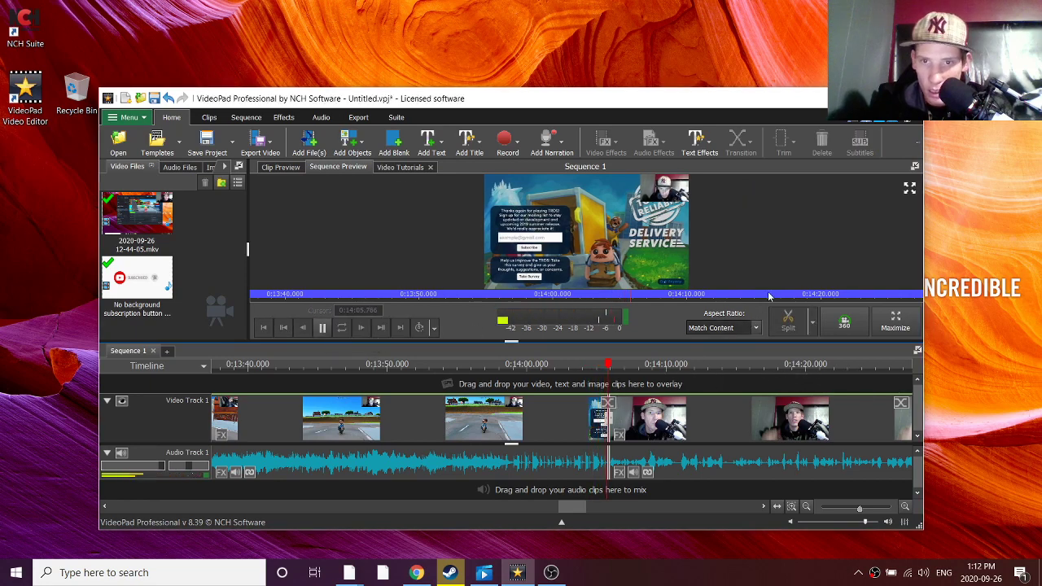
click(323, 329)
mouse_move(639, 368)
mouse_down()
mouse_move(832, 381)
mouse_move(749, 391)
mouse_up()
scroll(735, 421, up, 1)
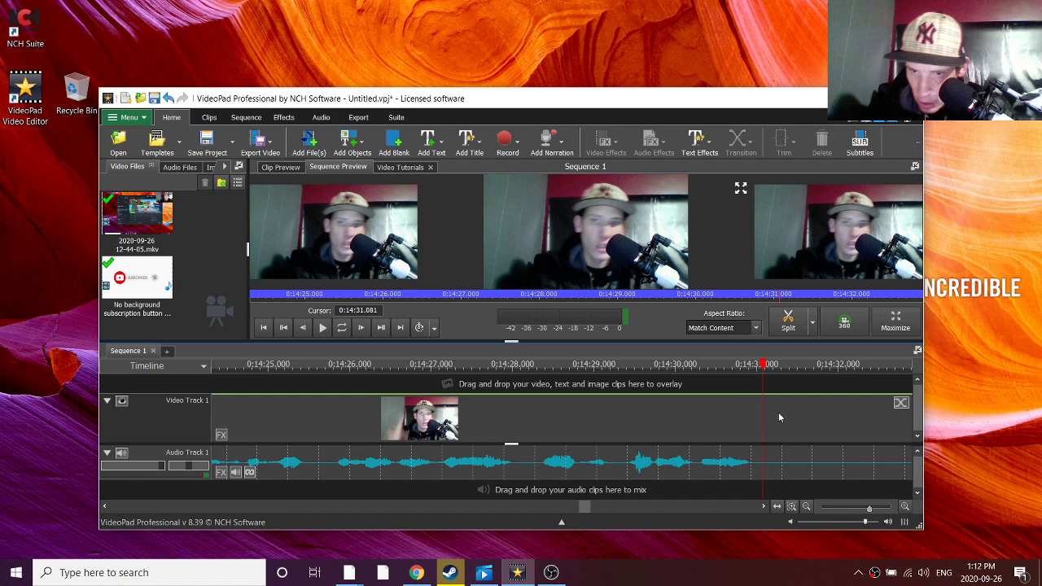
scroll(778, 417, up, 1)
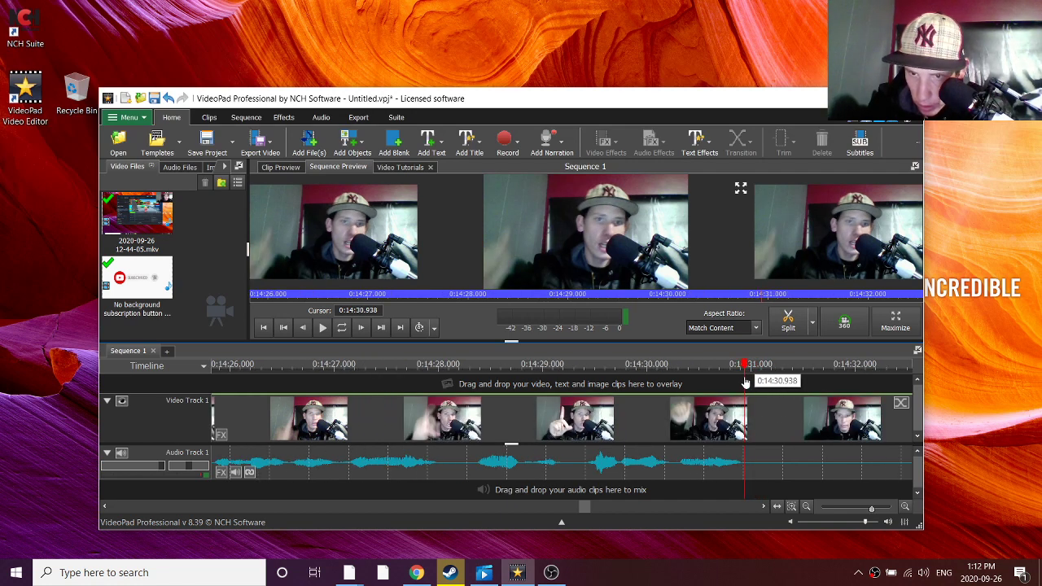
- Mark the narration end near 14:30.9 and select the short leftover narration piece
click(748, 376)
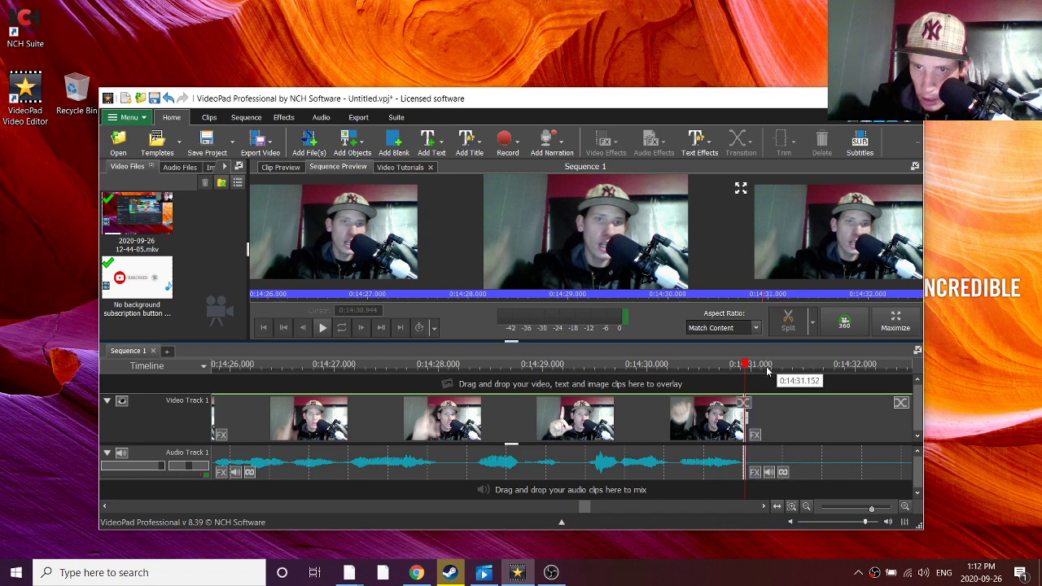
scroll(807, 459, down, 2)
scroll(807, 459, down, 2)
scroll(807, 459, down, 1)
click(807, 459)
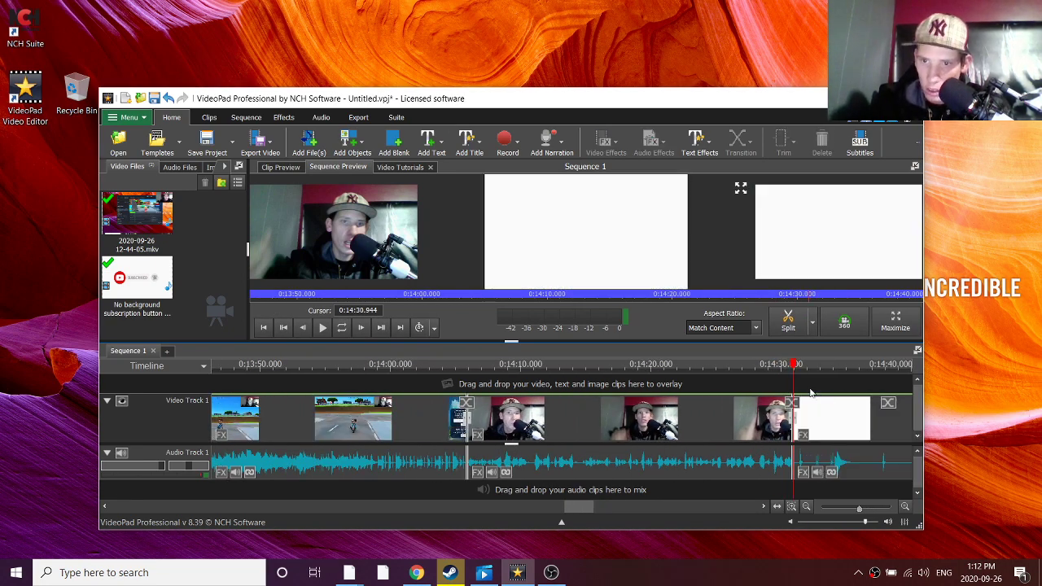
- Play back the ending from just before the narration ends to check the cut
click(782, 369)
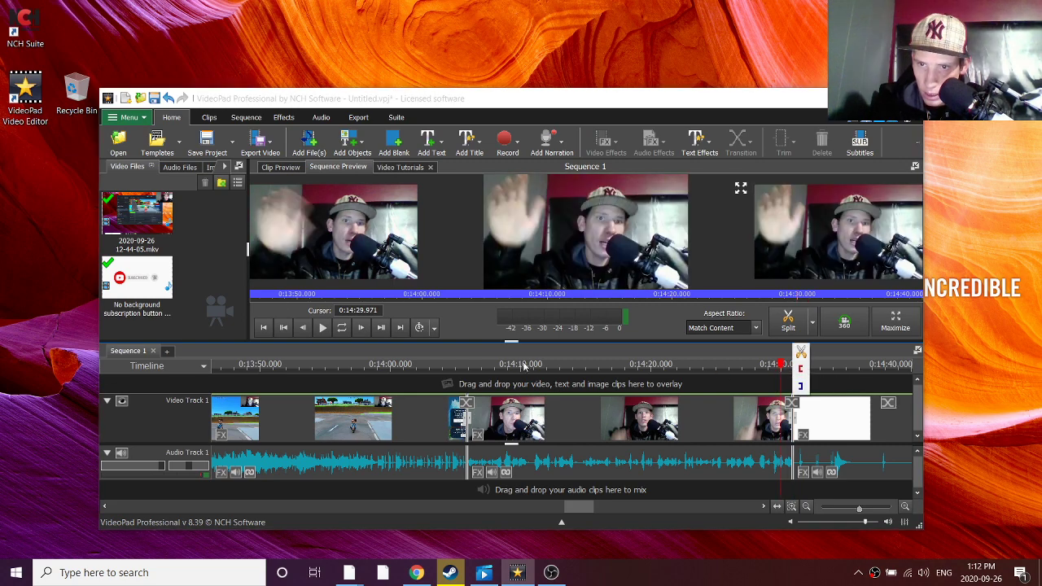
click(323, 328)
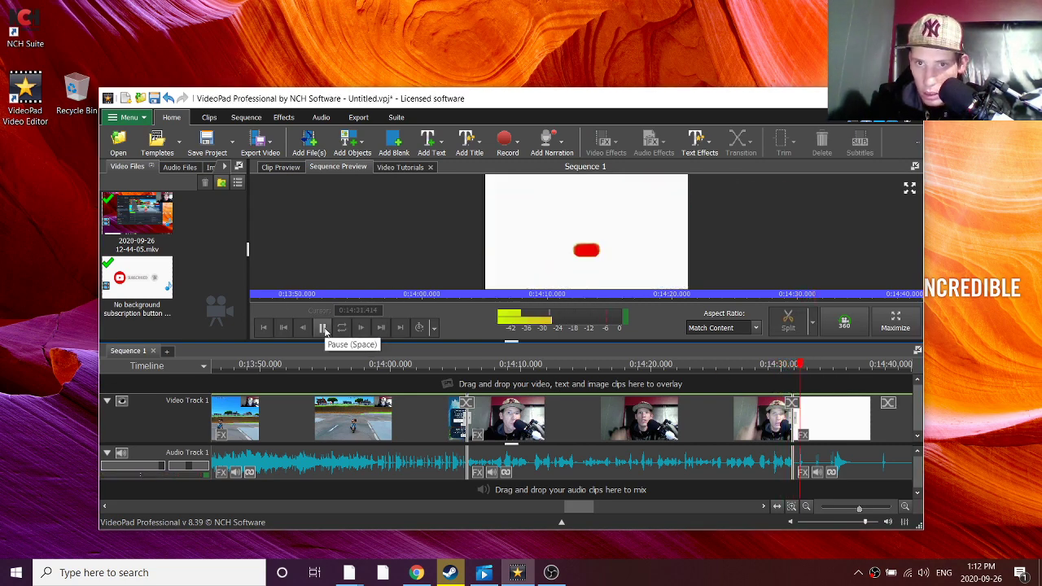
click(323, 328)
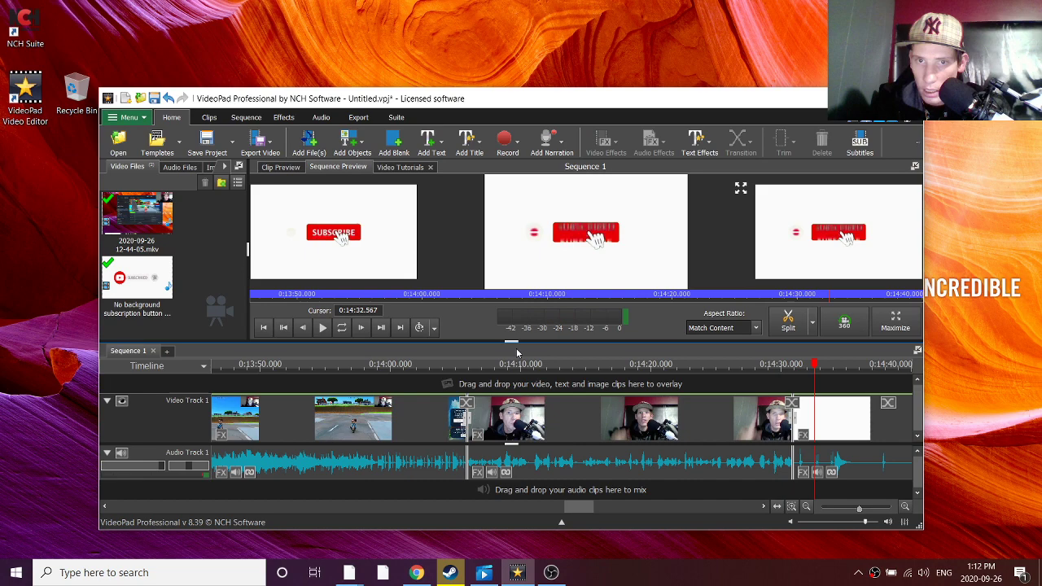
scroll(826, 419, up, 2)
scroll(826, 419, up, 2)
scroll(826, 418, up, 2)
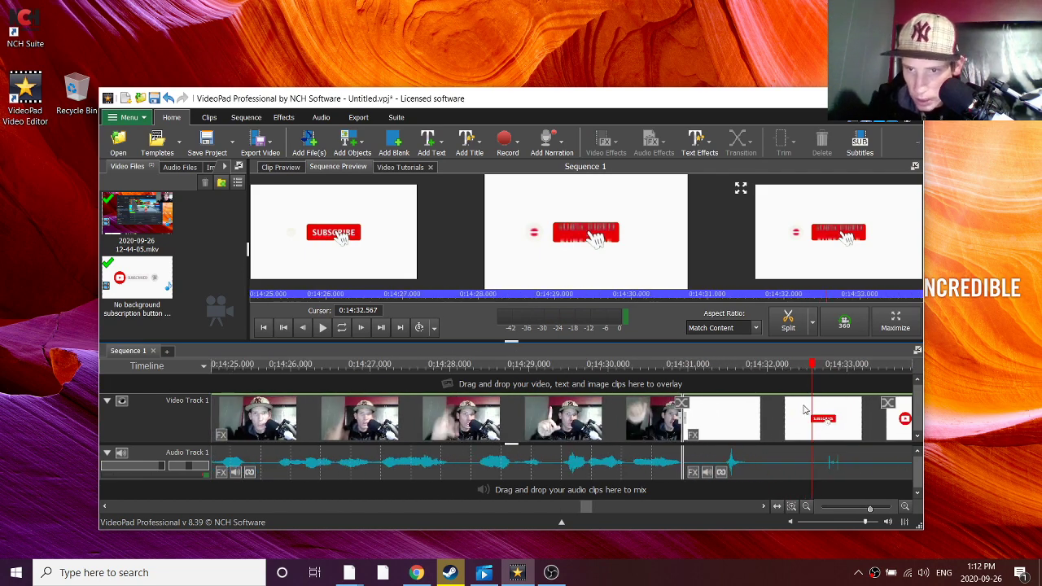
- Split the subscribe clip at the red SUBSCRIBE frame and the SUBSCRIBED frame
drag(821, 366, 701, 395)
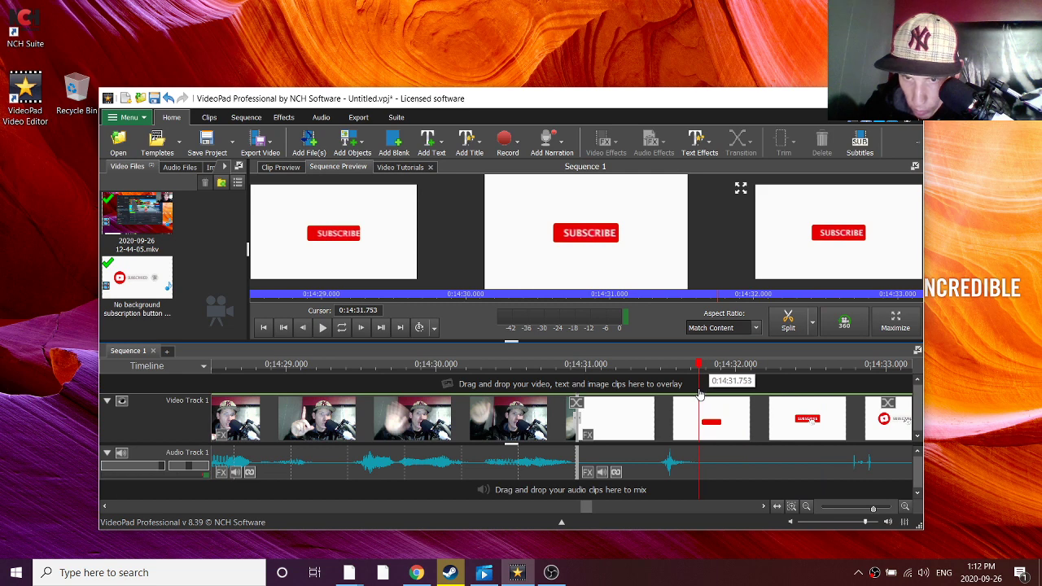
click(721, 371)
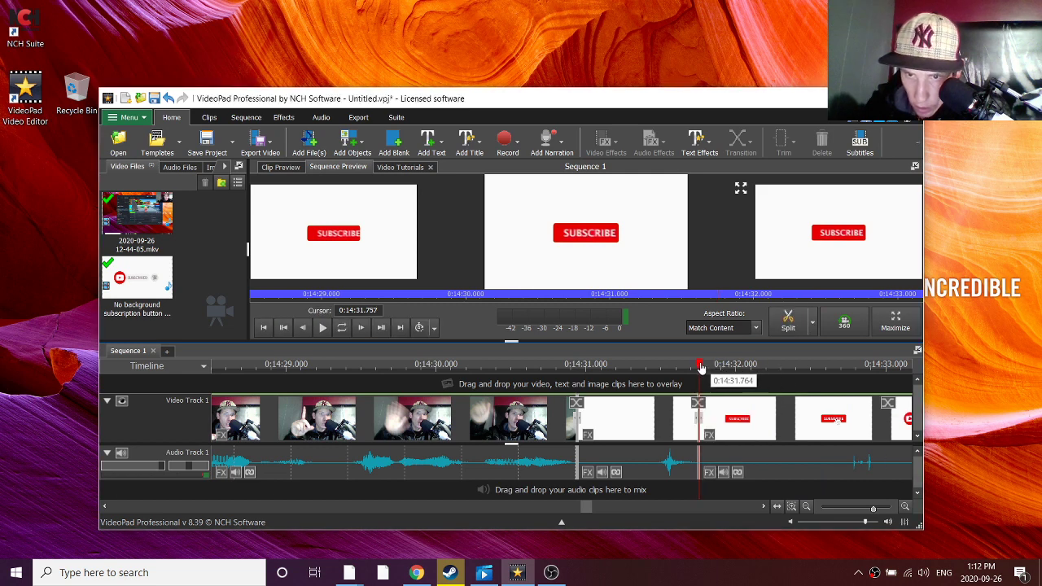
drag(702, 367, 853, 404)
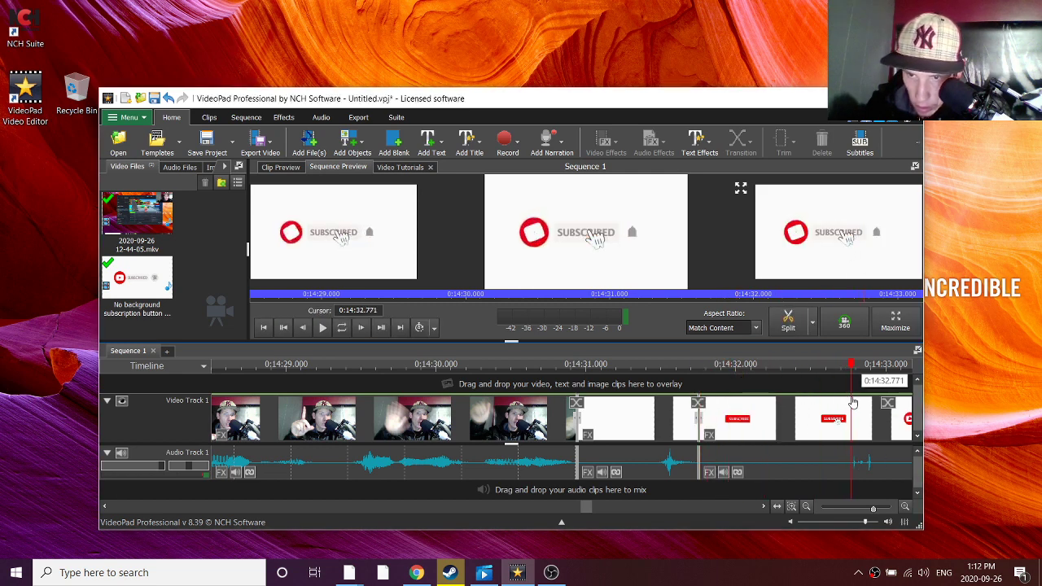
click(874, 380)
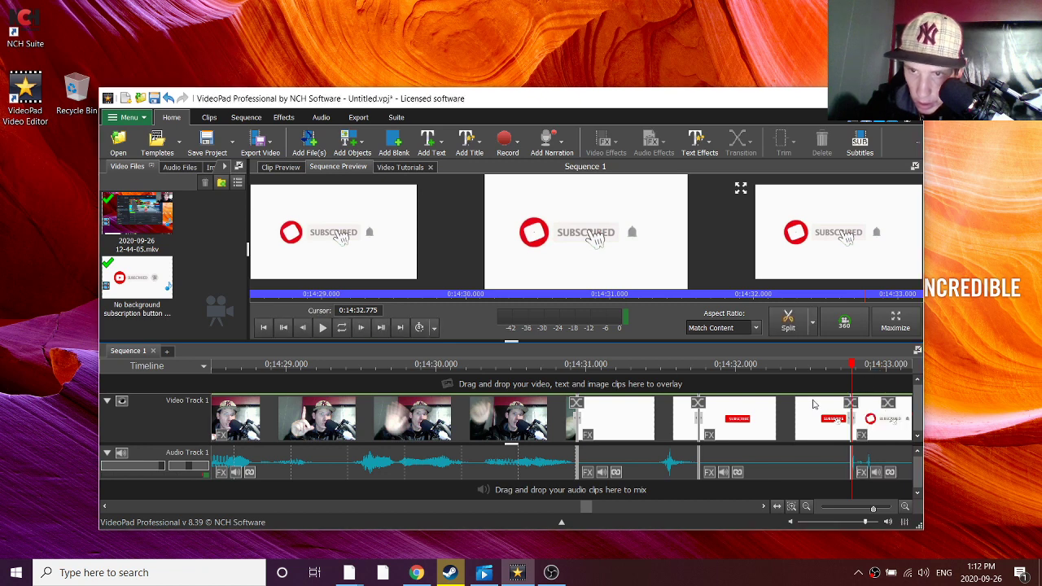
click(765, 378)
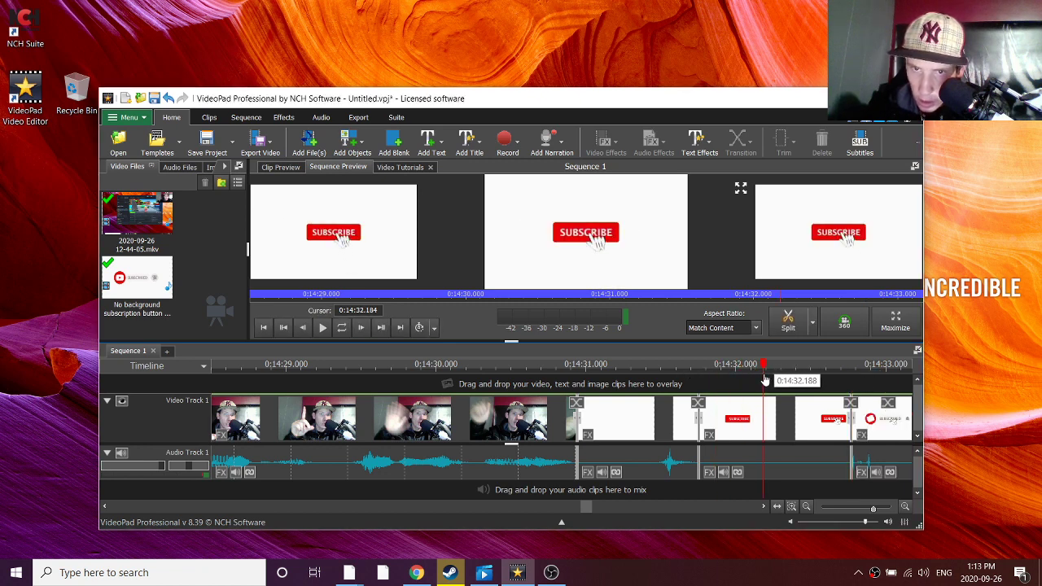
mouse_move(765, 380)
mouse_down()
mouse_move(862, 389)
mouse_move(641, 403)
mouse_move(654, 405)
mouse_up()
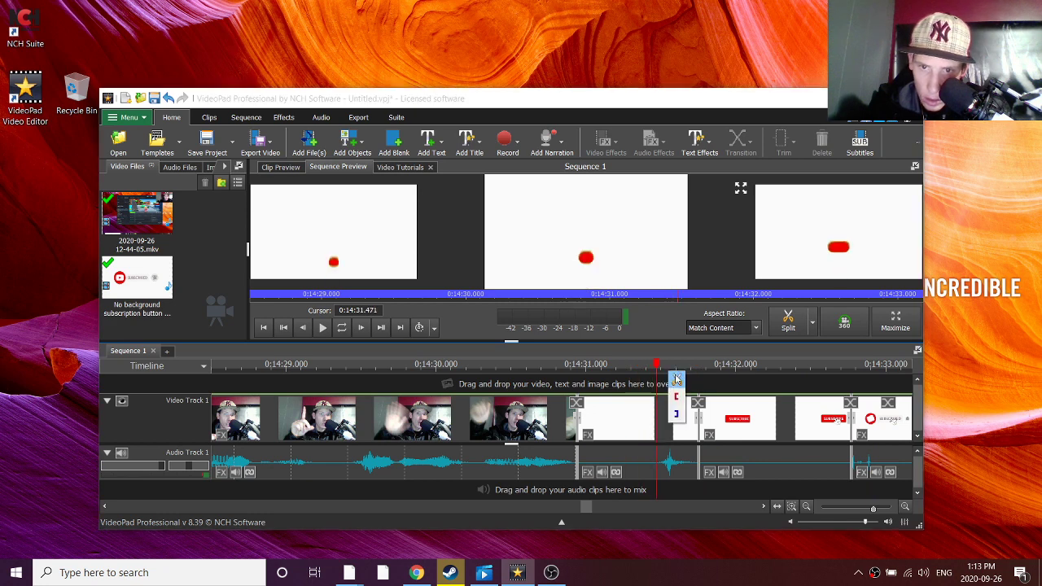
- Split the subscribe clip and delete the subscribe button clip's audio
click(676, 379)
click(622, 454)
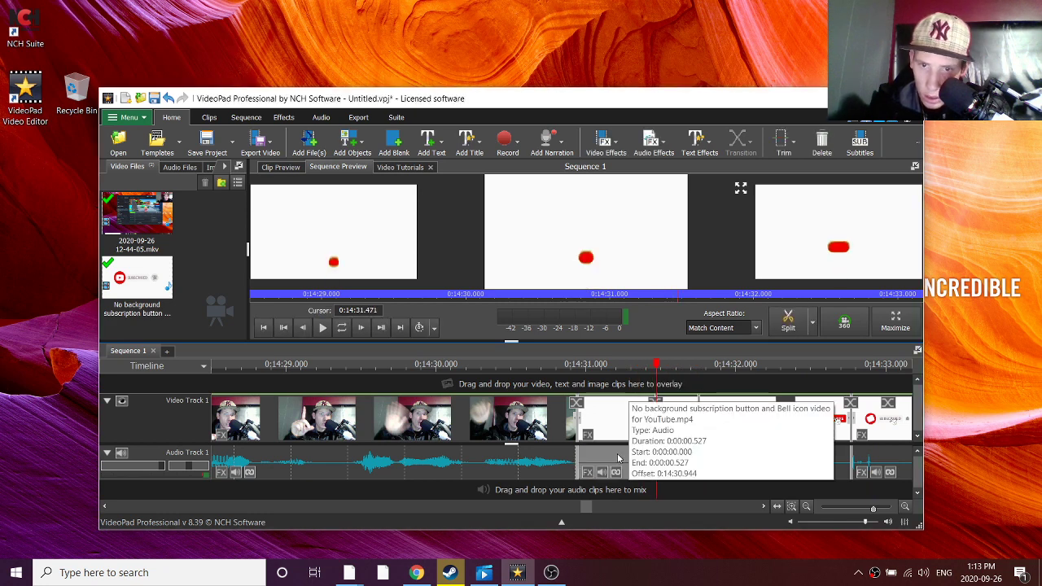
key(Delete)
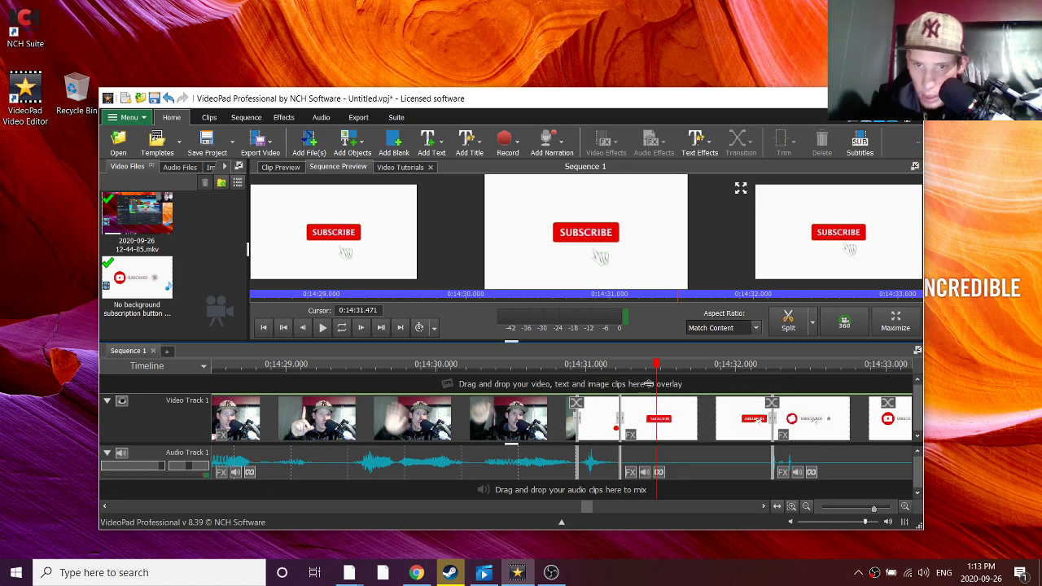
- Split the closing clips at several earlier and later cut points
mouse_move(659, 364)
mouse_down()
mouse_move(630, 392)
mouse_move(908, 397)
mouse_move(760, 409)
mouse_move(912, 412)
mouse_move(767, 423)
mouse_move(788, 429)
mouse_up()
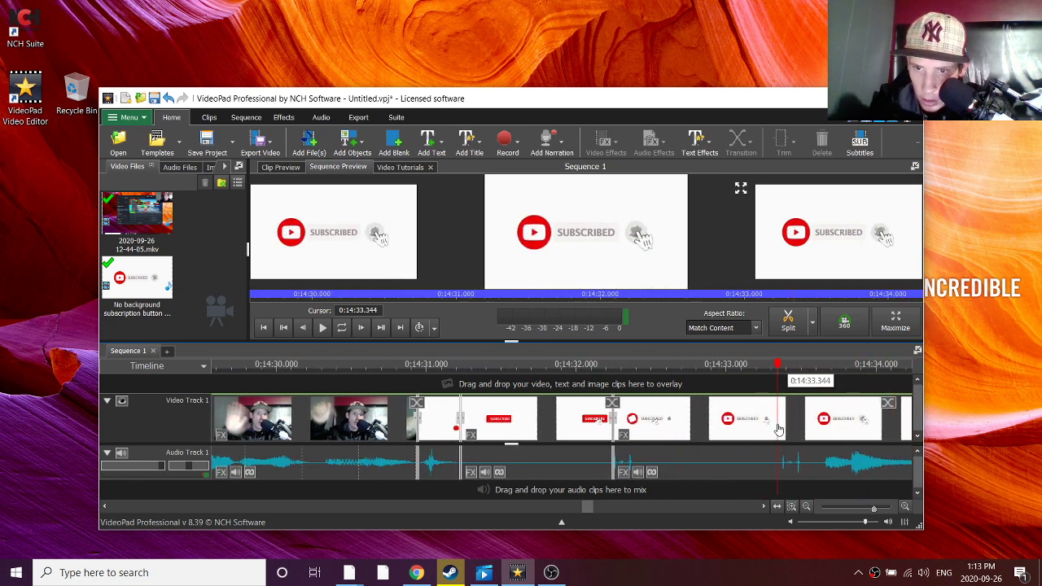
mouse_move(798, 410)
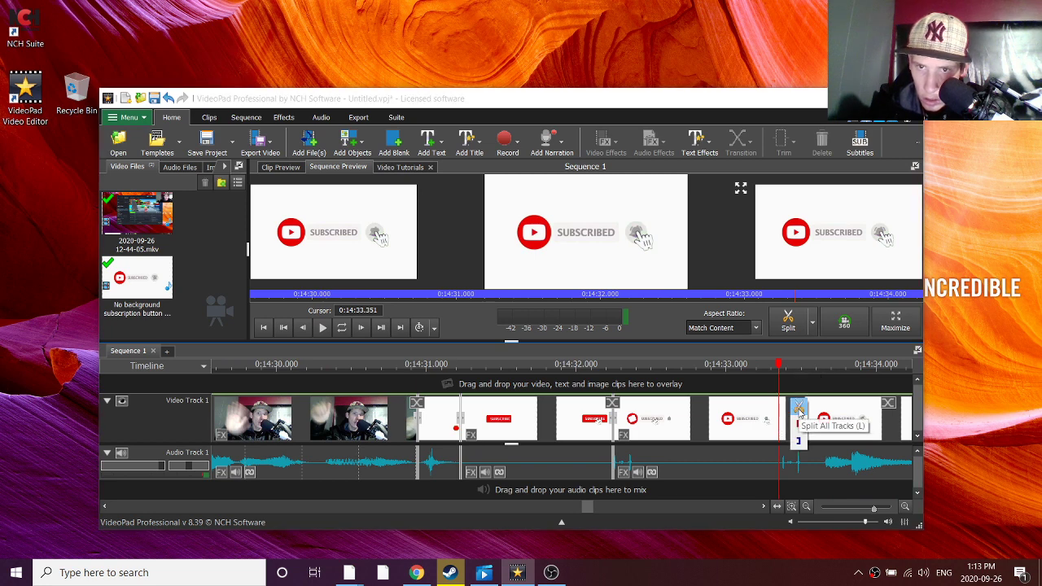
click(799, 407)
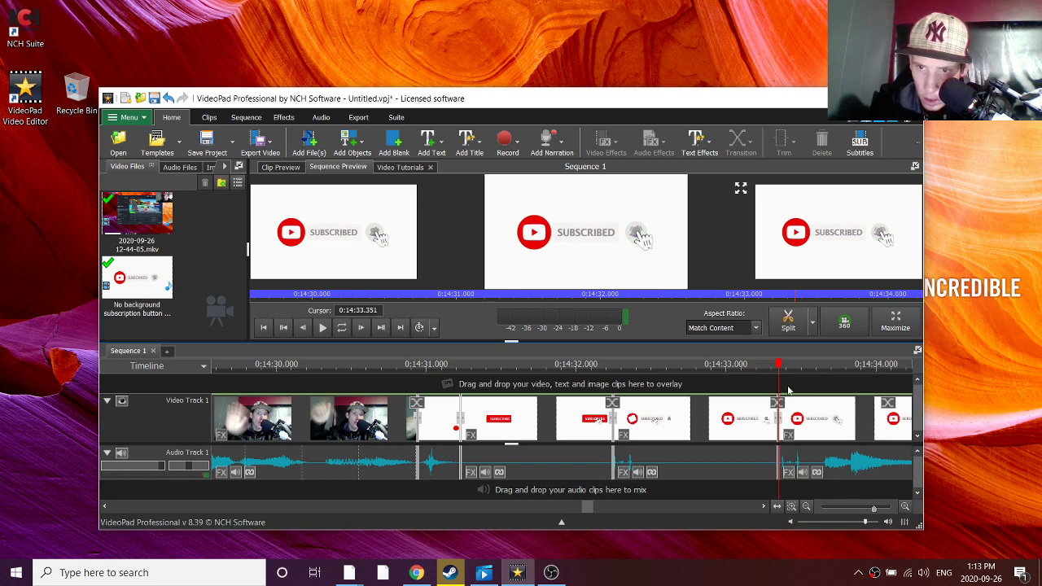
drag(780, 371, 645, 403)
click(658, 383)
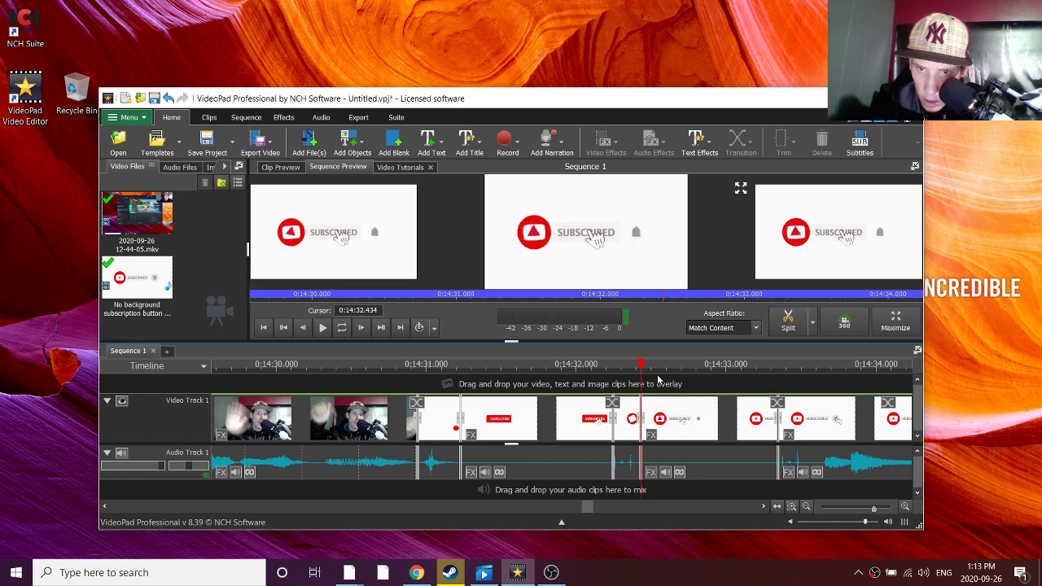
mouse_move(648, 370)
mouse_down()
mouse_move(717, 367)
mouse_move(681, 391)
mouse_move(695, 406)
mouse_move(860, 418)
mouse_up()
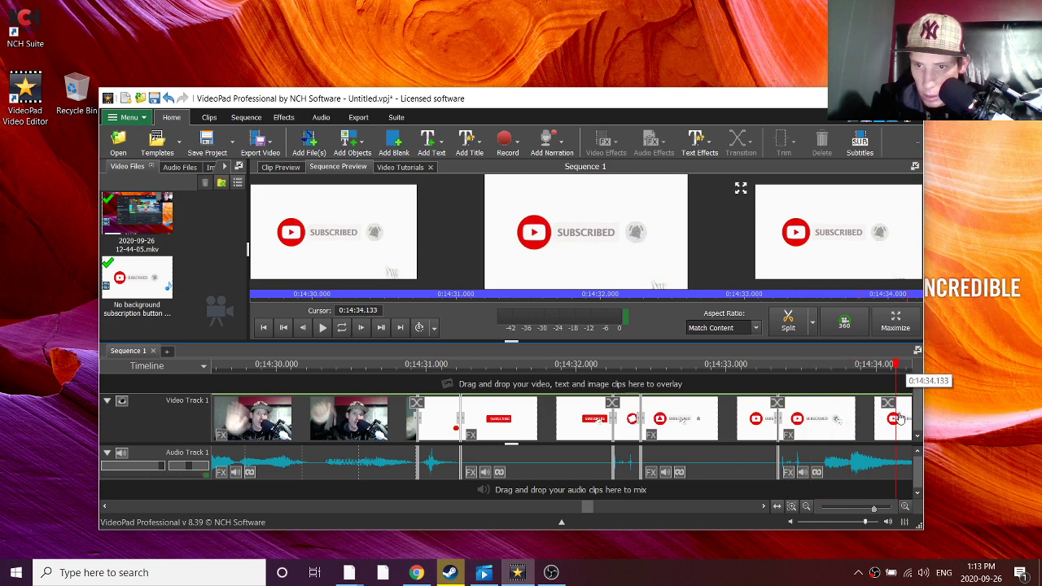
mouse_move(860, 418)
mouse_down()
mouse_move(766, 438)
mouse_move(694, 418)
mouse_up()
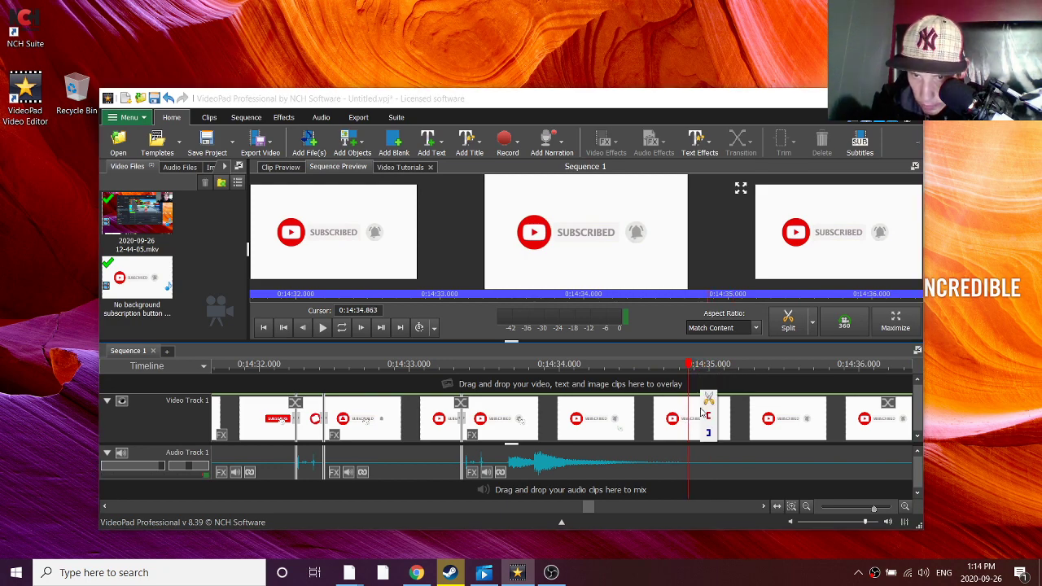
key(ctrl+k)
mouse_move(698, 371)
mouse_down()
mouse_move(709, 392)
mouse_move(784, 392)
mouse_up()
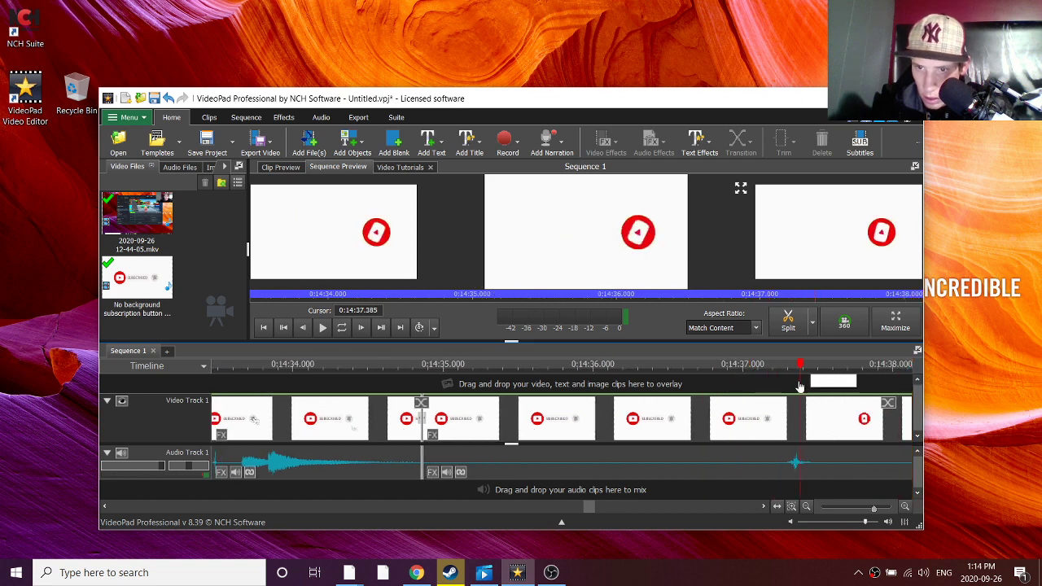
key(ctrl+k)
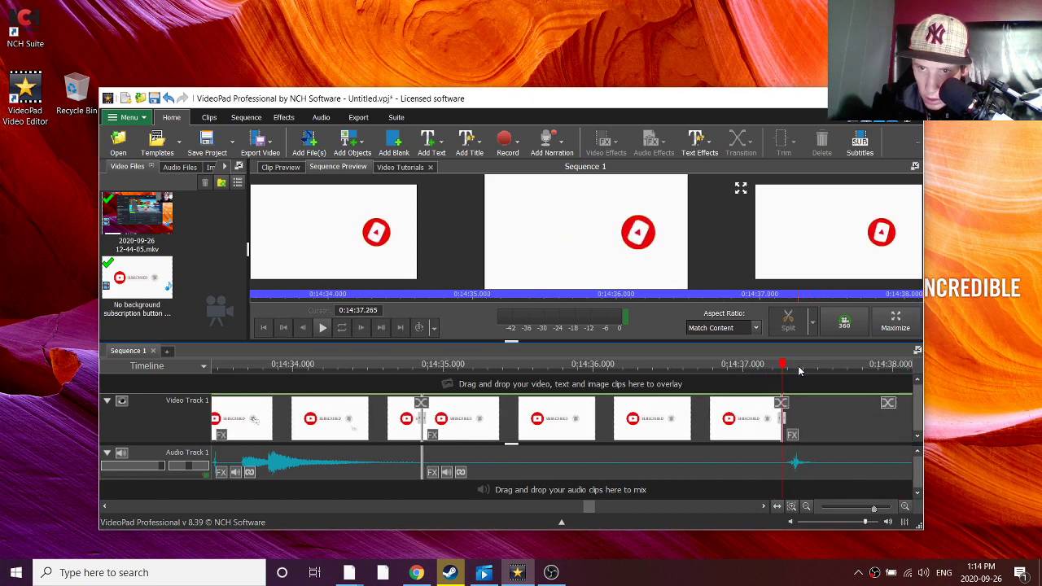
- Delete the audio section between cuts, then trim off the clip after the icon disappears
click(653, 464)
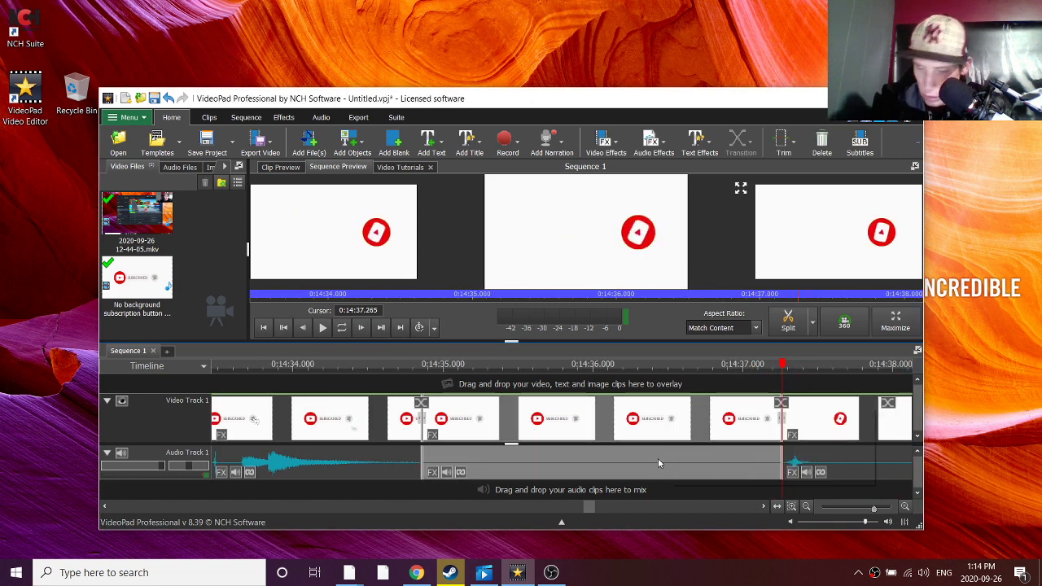
key(Delete)
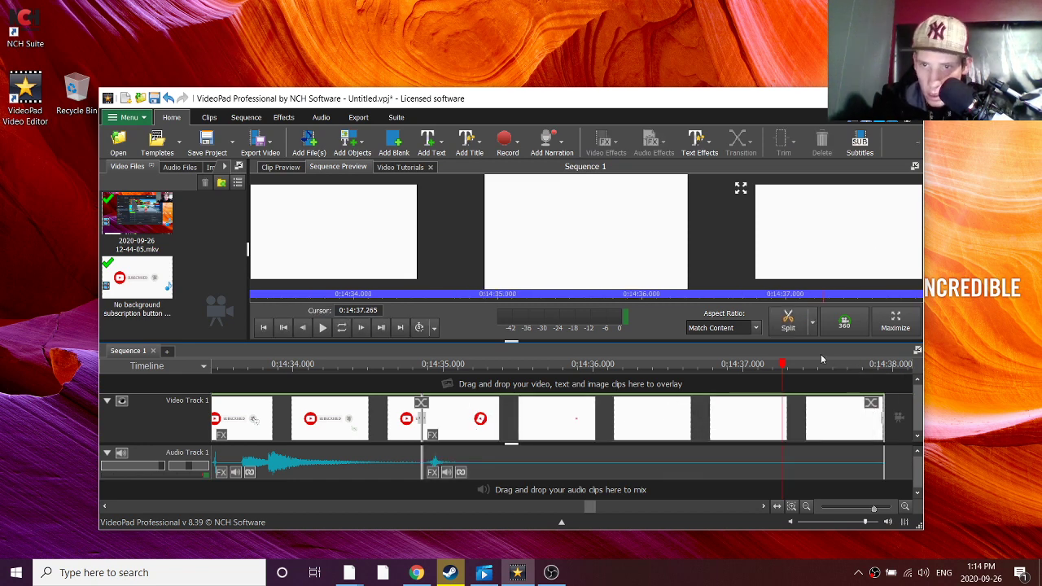
click(465, 368)
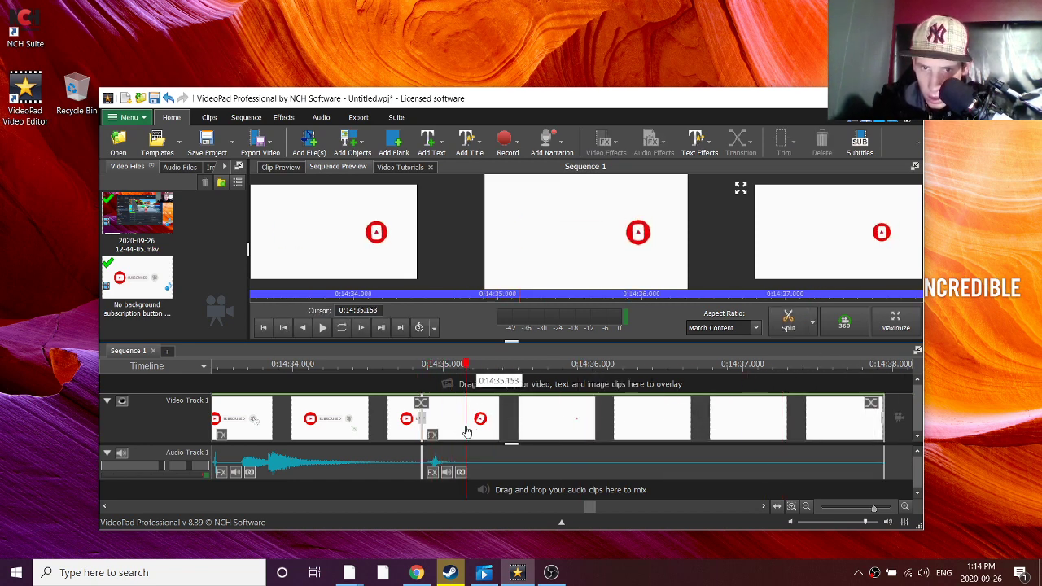
click(544, 433)
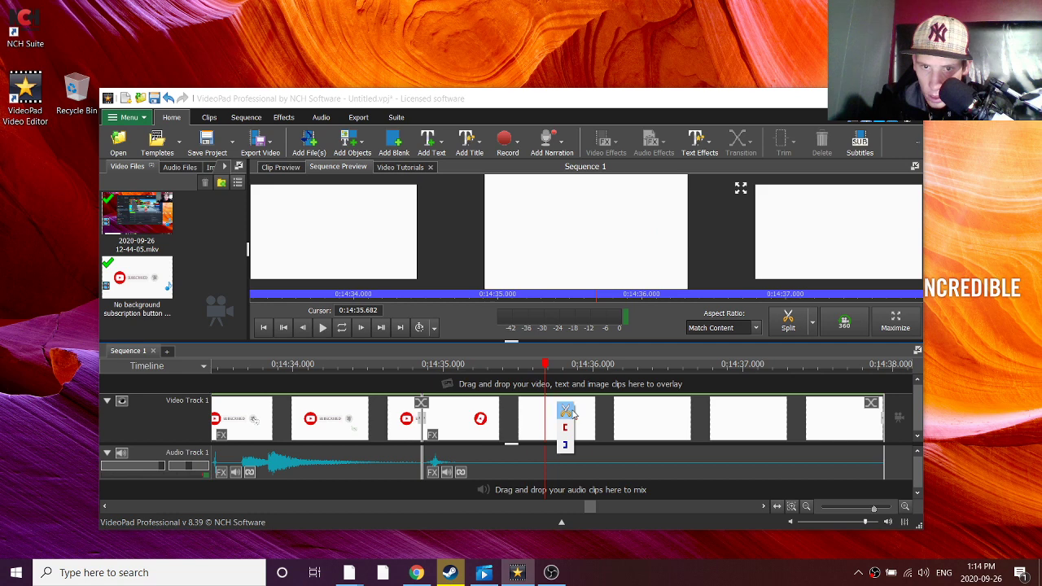
click(566, 410)
click(649, 465)
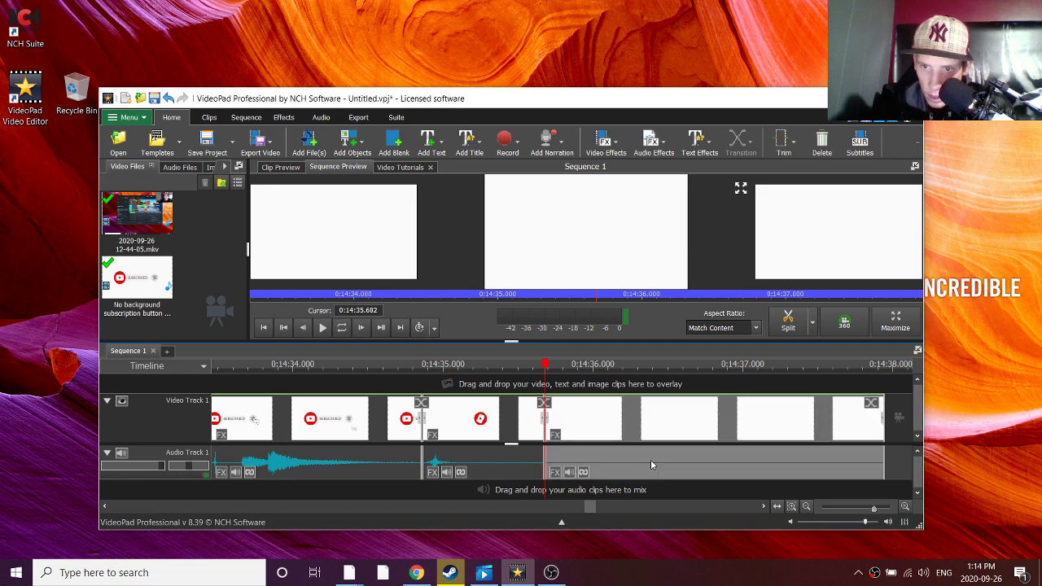
key(Delete)
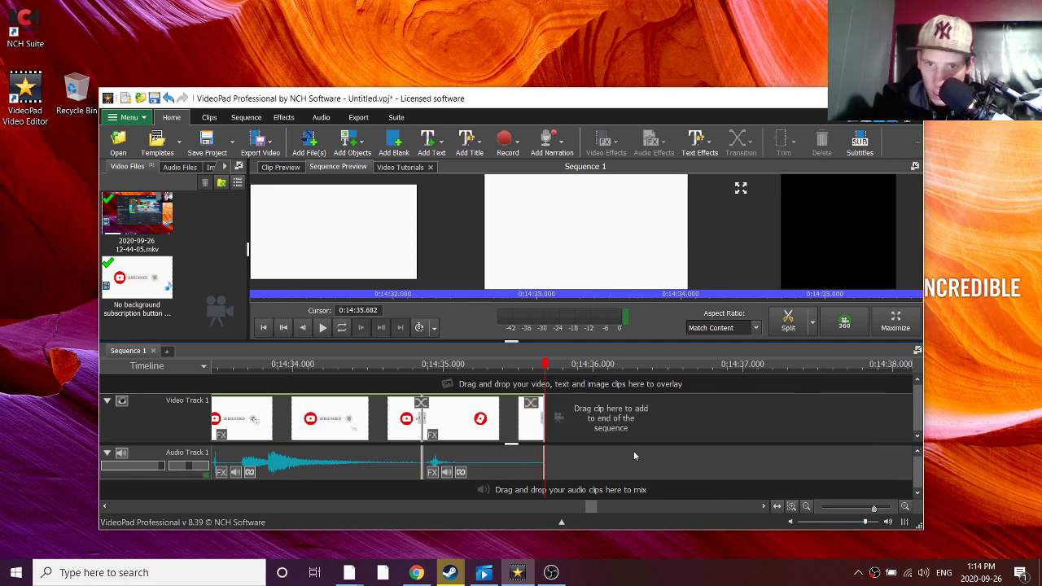
- Play back the edited ending from just before the subscribe animation to 0:14:35.682
mouse_move(544, 364)
mouse_down()
mouse_move(316, 468)
mouse_move(230, 375)
mouse_up()
scroll(302, 373, down, 3)
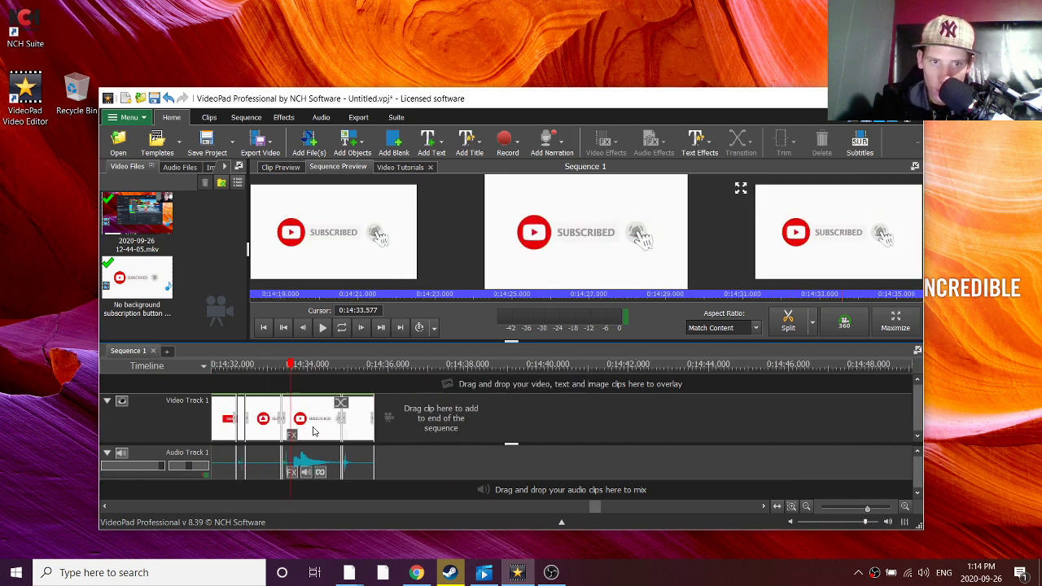
drag(302, 374, 231, 409)
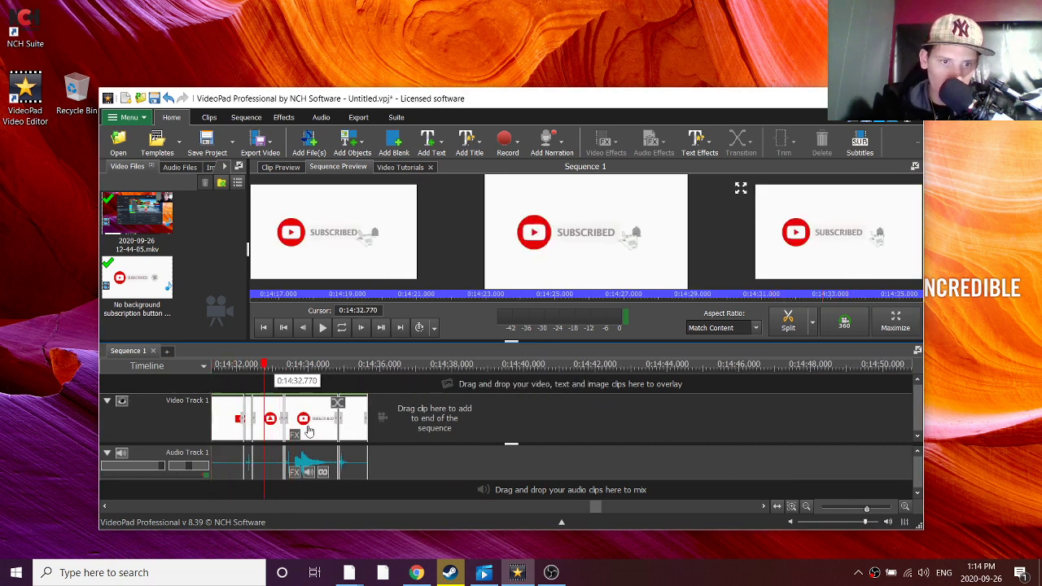
scroll(231, 409, down, 2)
scroll(287, 421, down, 2)
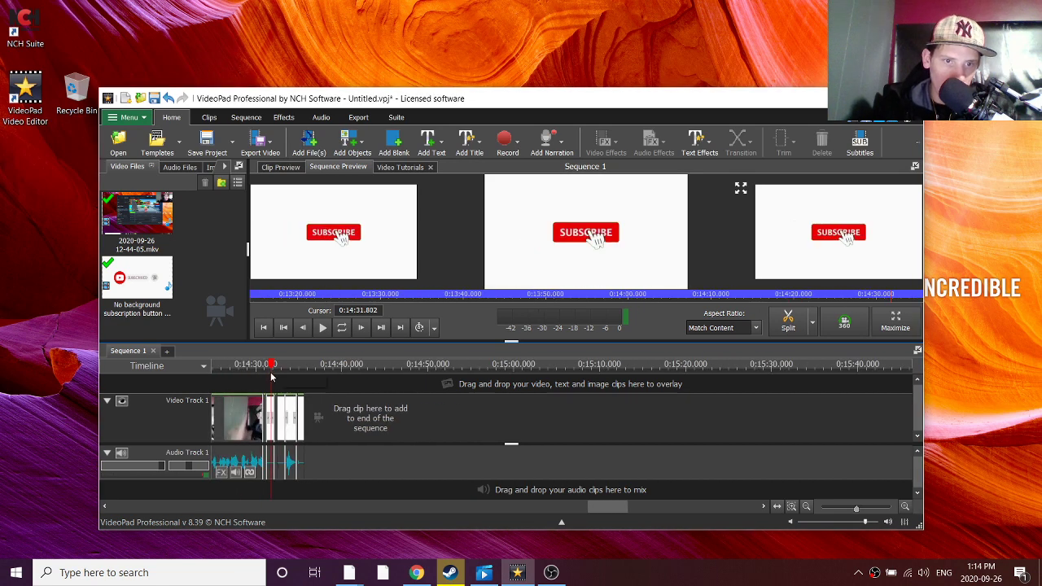
drag(272, 377, 259, 373)
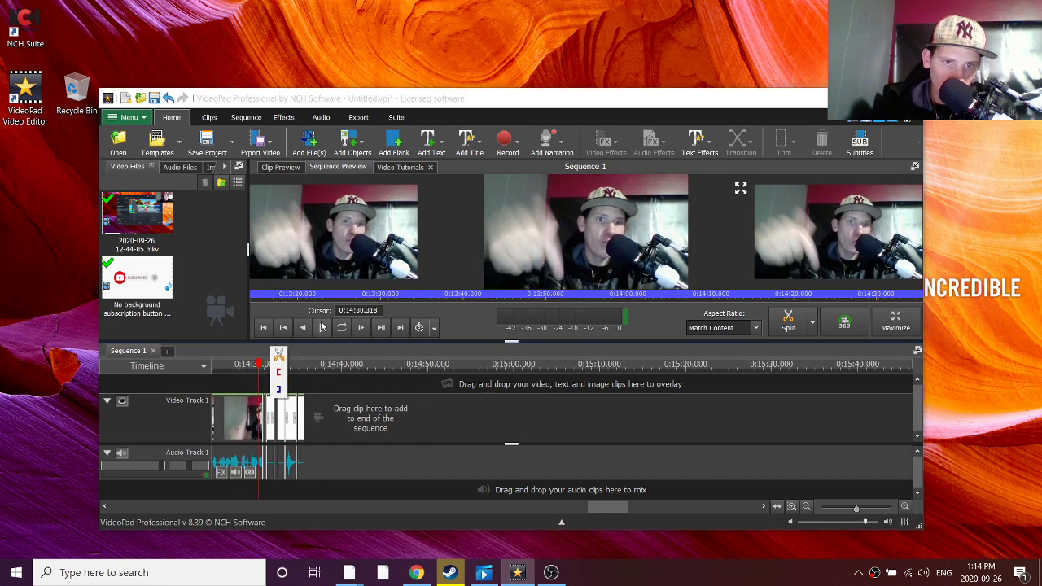
click(323, 326)
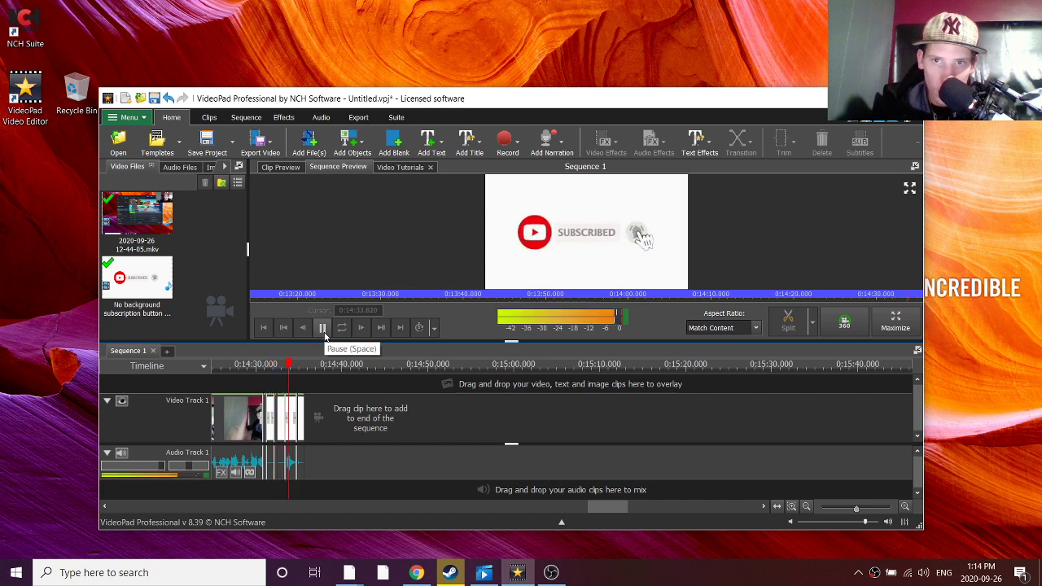
click(325, 334)
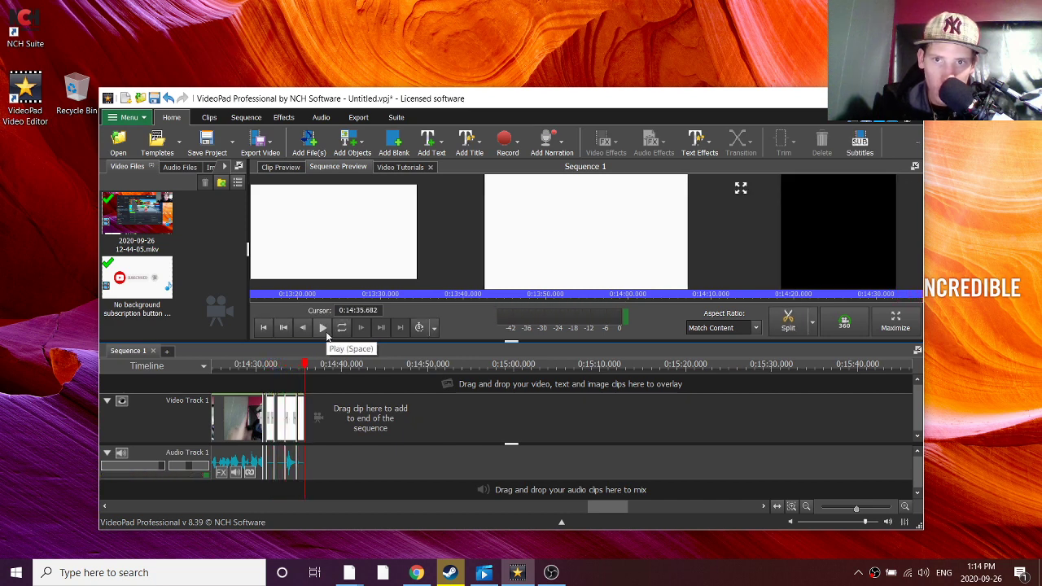
scroll(358, 430, up, 1)
scroll(352, 433, up, 1)
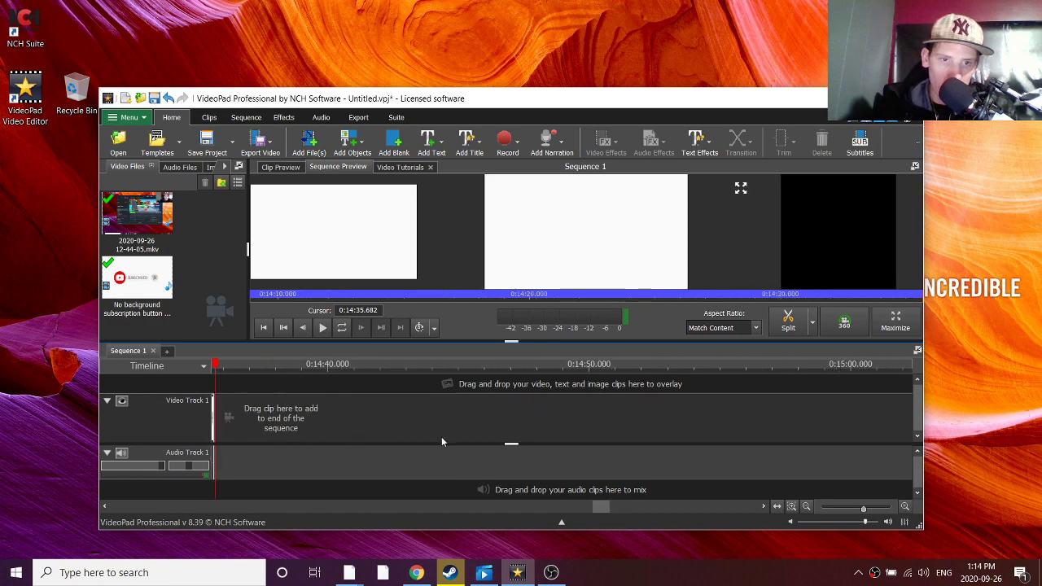
drag(600, 506, 114, 507)
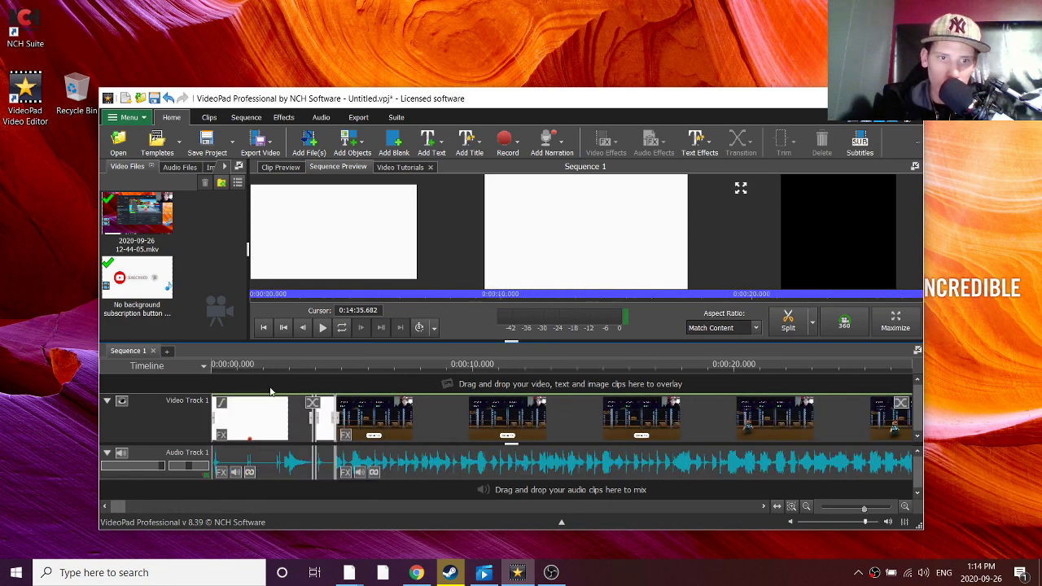
- Set the playhead to 0:00:00.000 after briefly previewing the Subscribed button
click(213, 366)
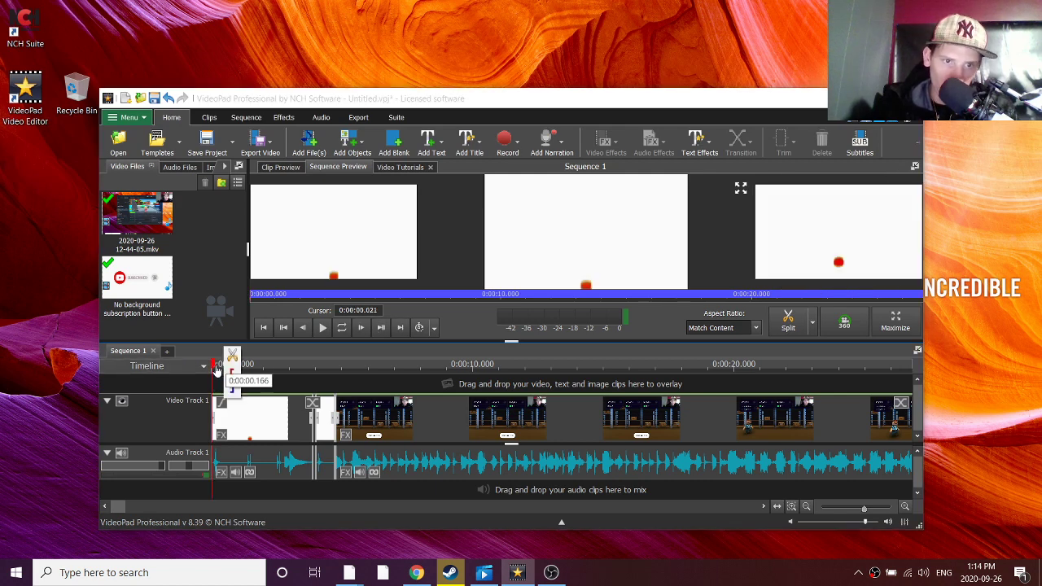
click(210, 372)
drag(210, 373, 310, 367)
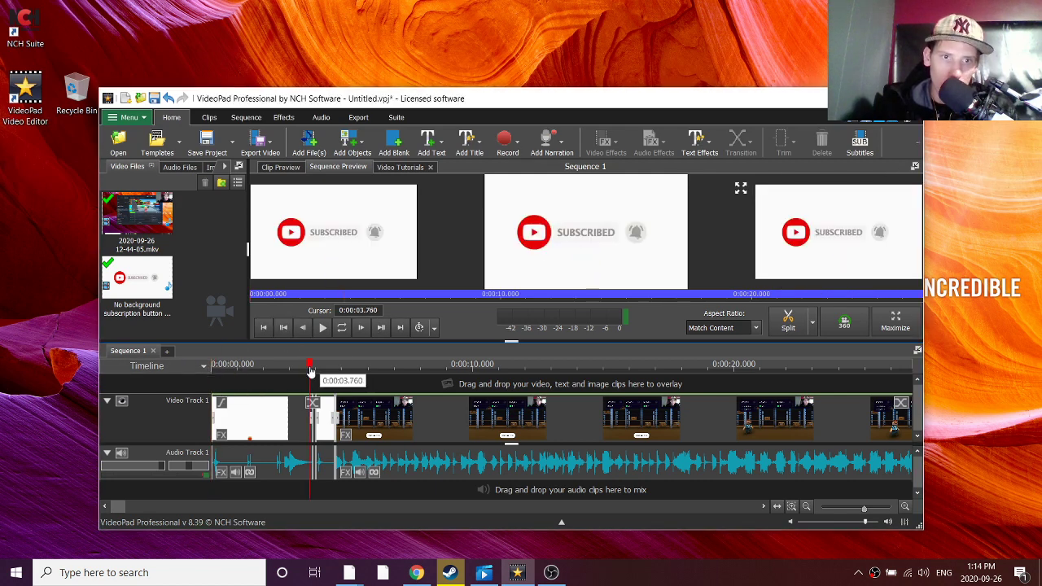
click(212, 372)
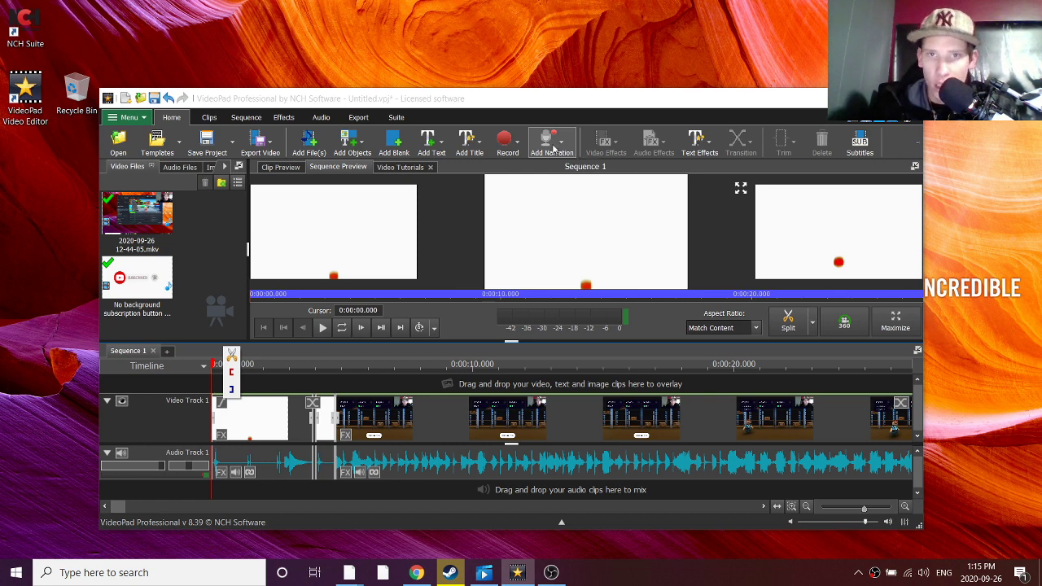
- Record a 4.55-second narration at the sequence start and add it to the second audio track
click(553, 149)
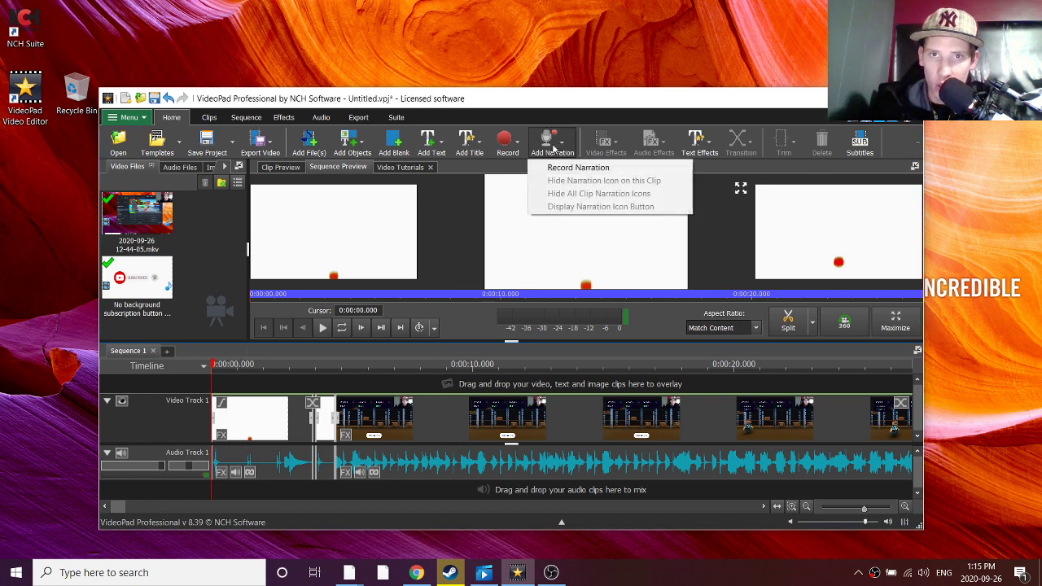
click(571, 168)
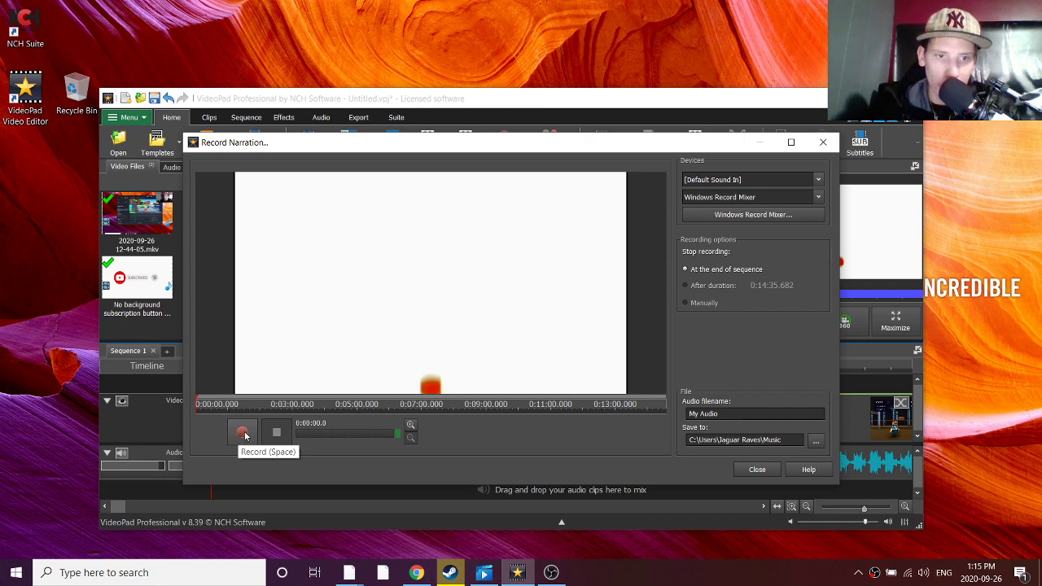
click(242, 433)
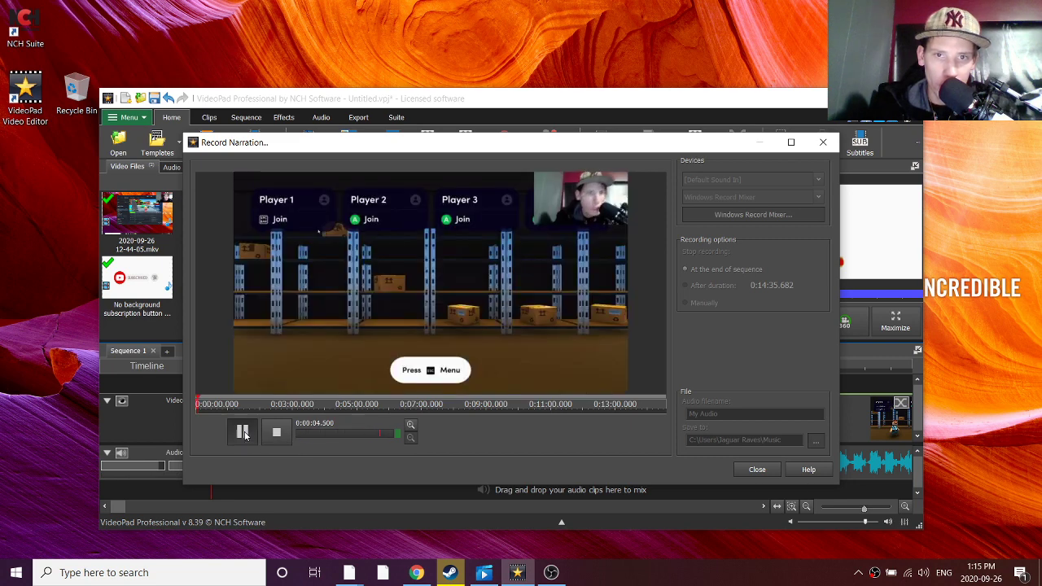
click(243, 432)
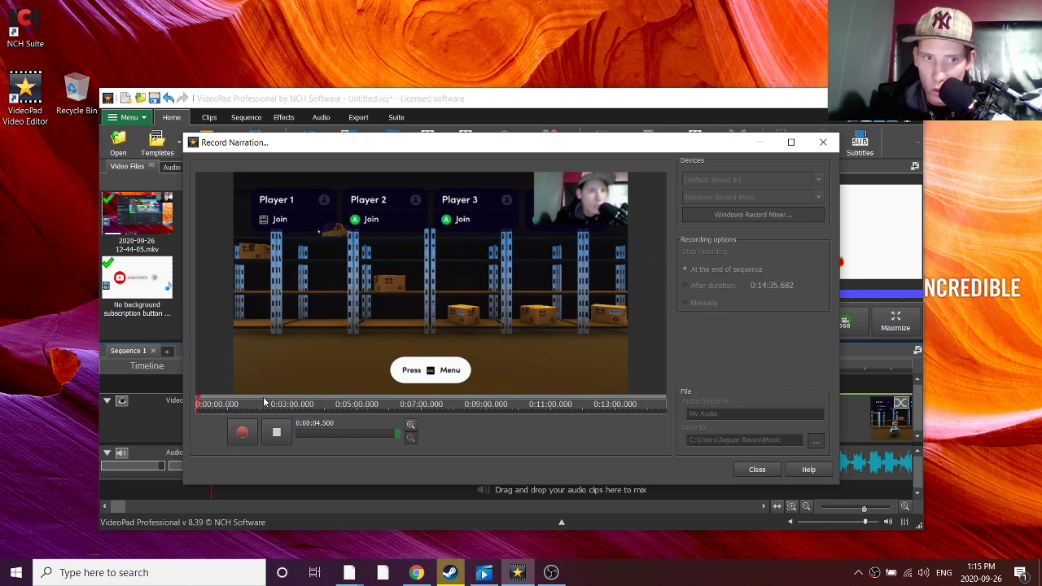
click(757, 470)
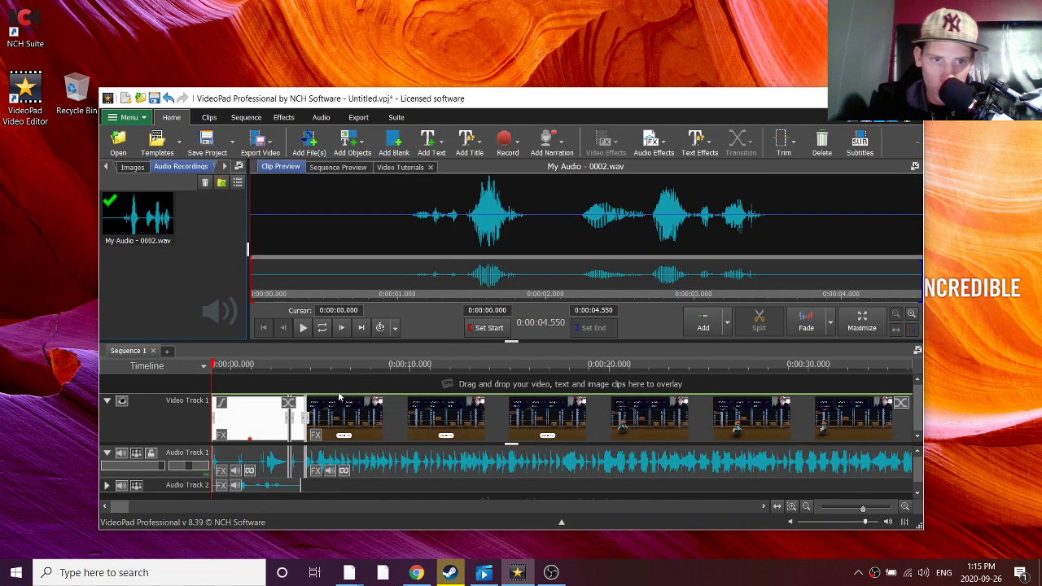
scroll(324, 415, up, 2)
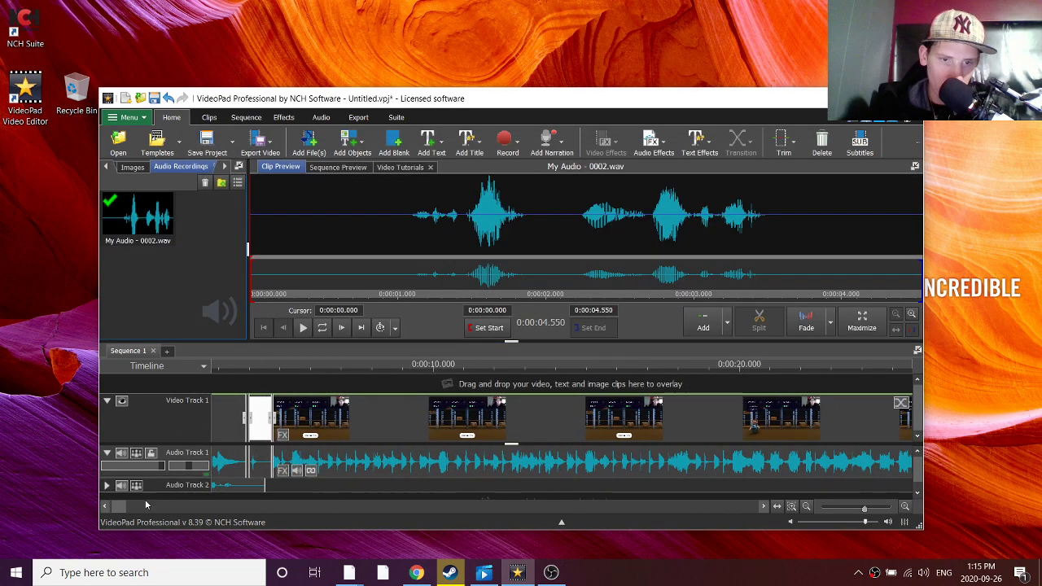
drag(124, 510, 89, 514)
scroll(254, 436, up, 2)
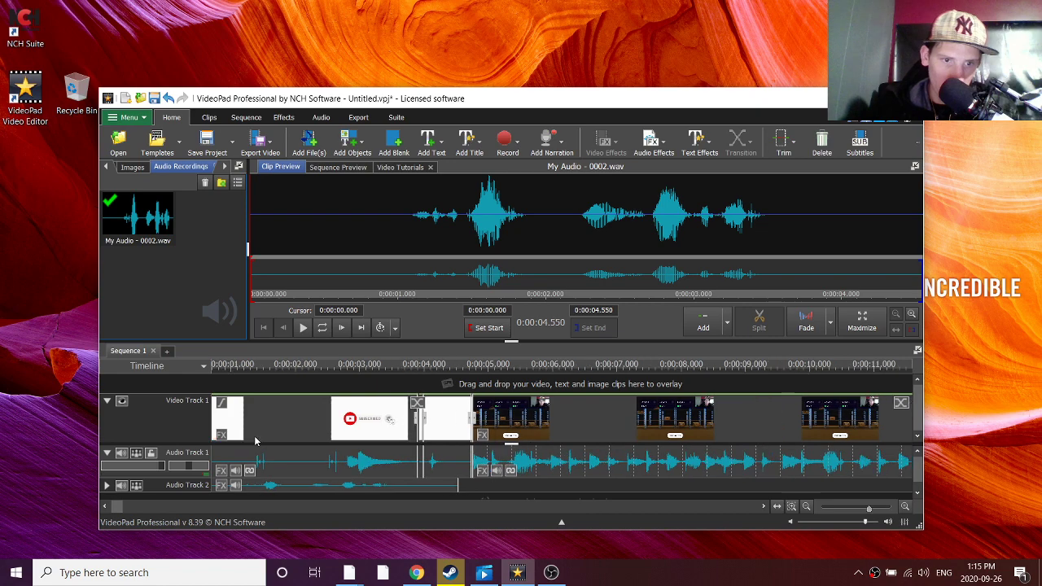
- Switch the preview to Sequence 1 and play its opening seconds with the new narration
click(213, 366)
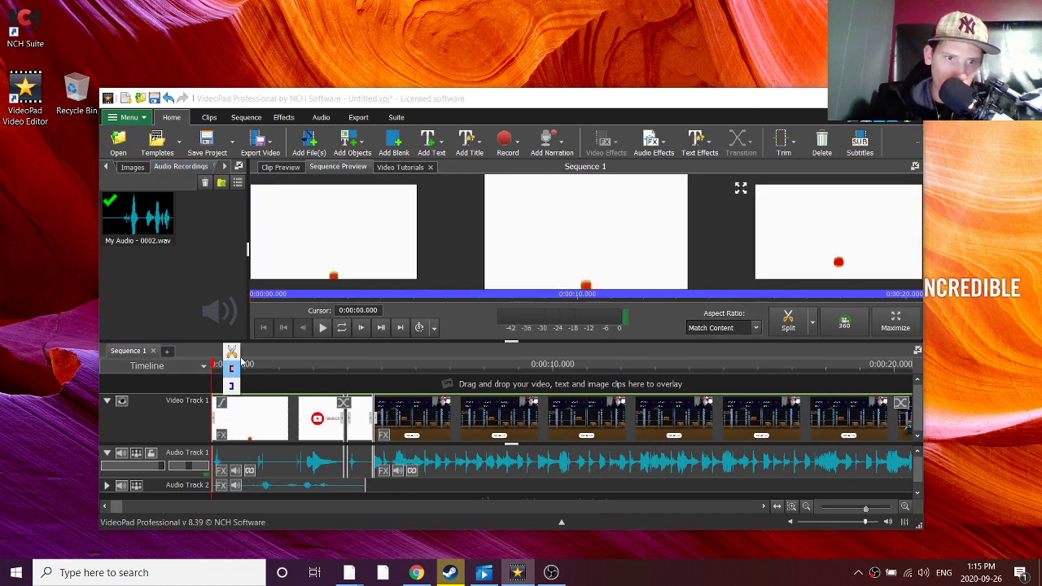
click(324, 328)
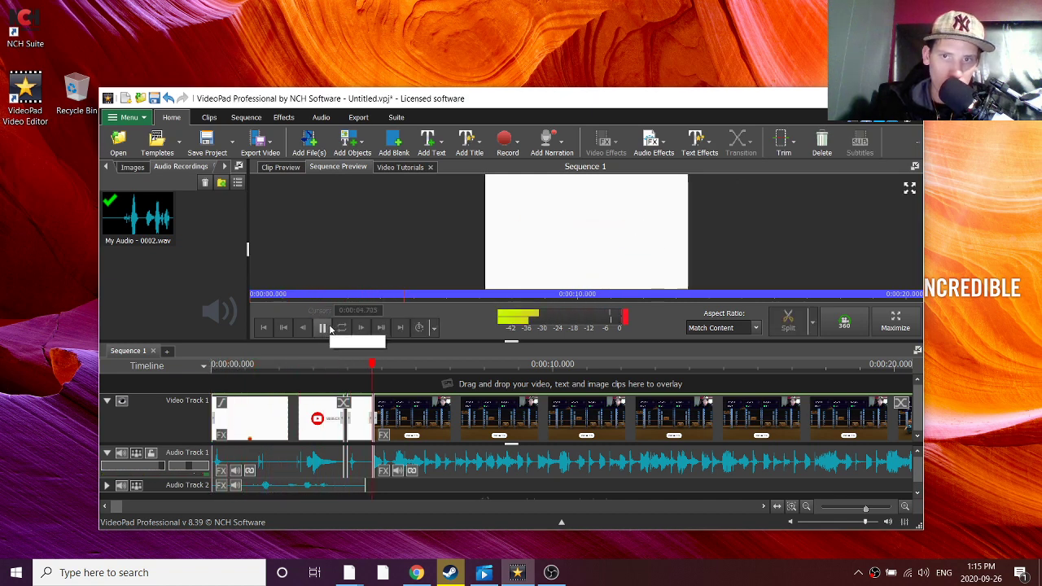
click(324, 327)
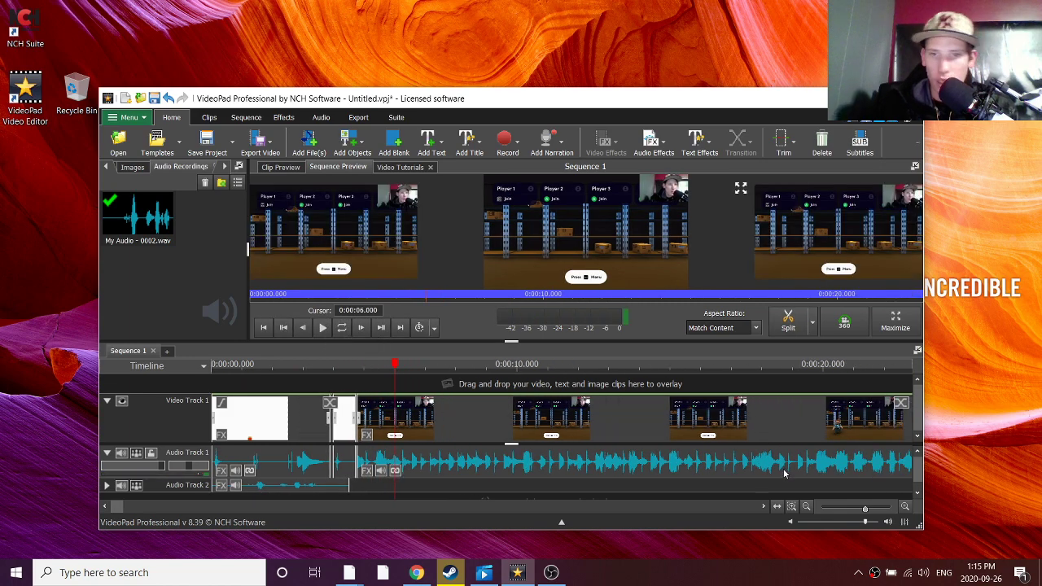
scroll(718, 407, down, 2)
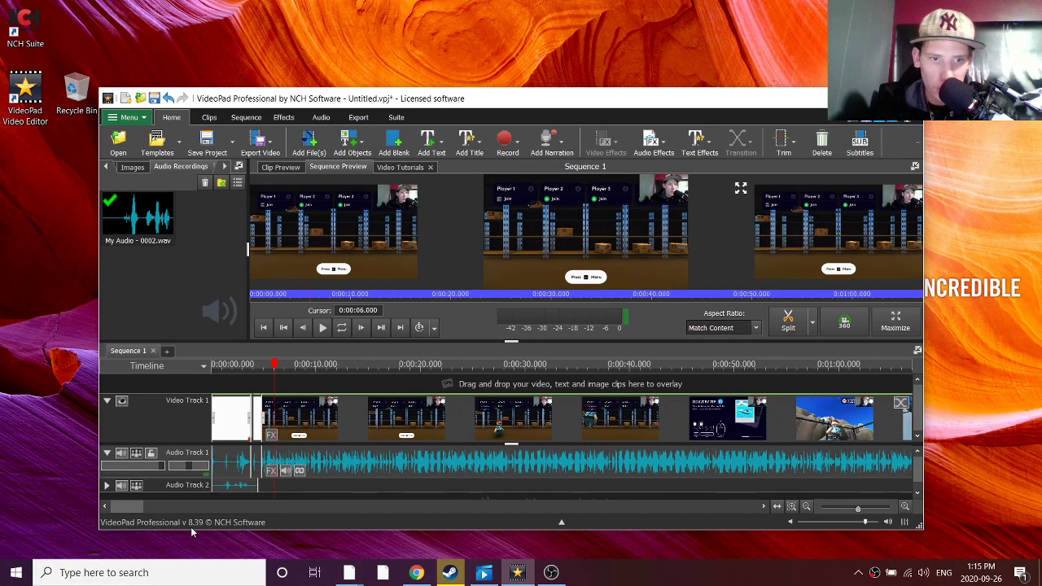
mouse_move(118, 508)
mouse_down()
mouse_move(710, 514)
mouse_move(540, 510)
mouse_move(577, 509)
mouse_up()
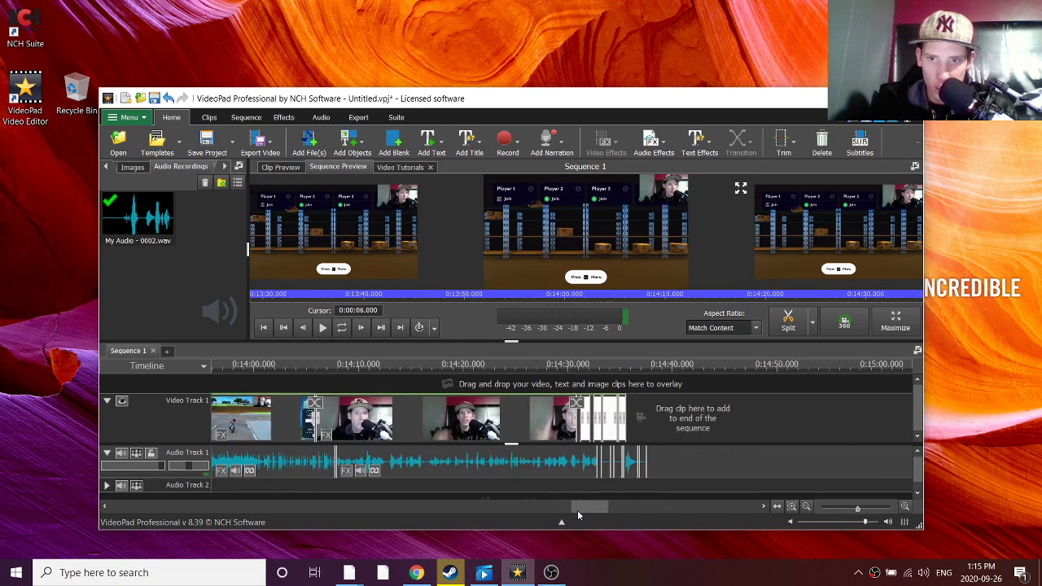
scroll(576, 423, up, 1)
scroll(574, 391, up, 1)
scroll(573, 367, up, 2)
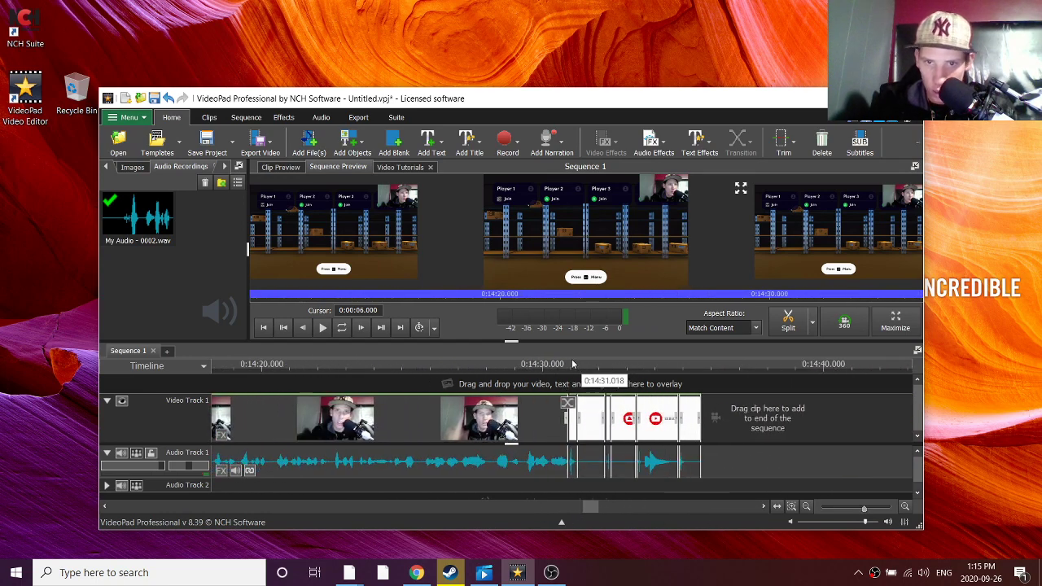
- Set the playhead to 0:14:30.931, where the webcam footage meets the subscribe graphic
click(567, 367)
scroll(575, 375, up, 1)
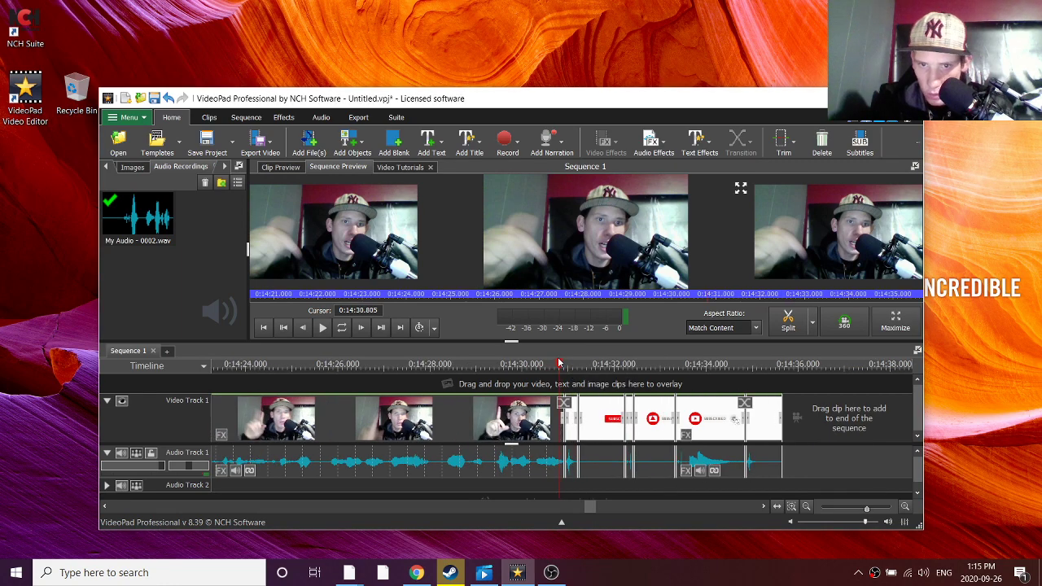
drag(565, 367, 568, 375)
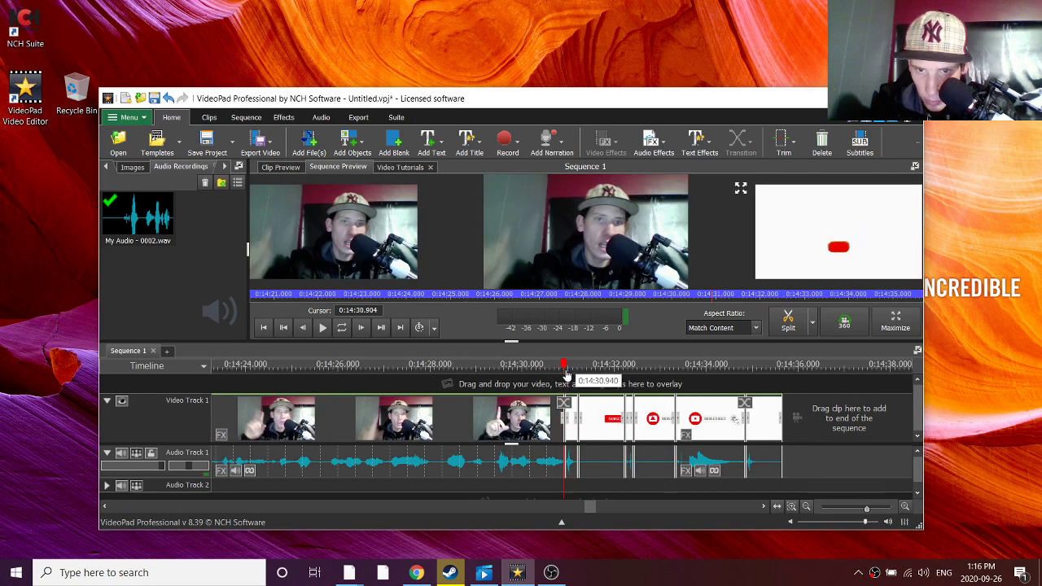
click(564, 373)
scroll(566, 376, up, 2)
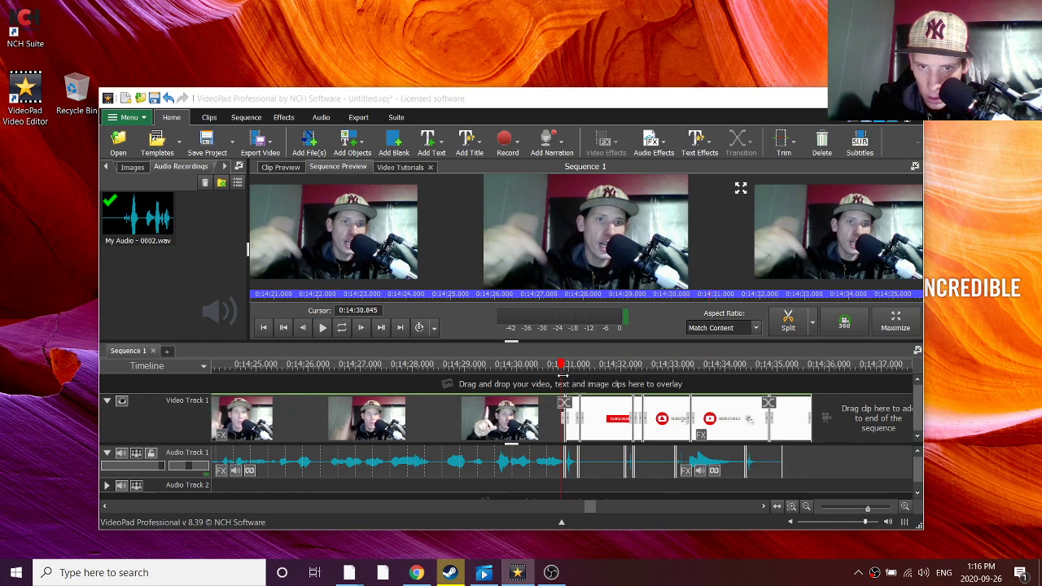
drag(557, 367, 574, 368)
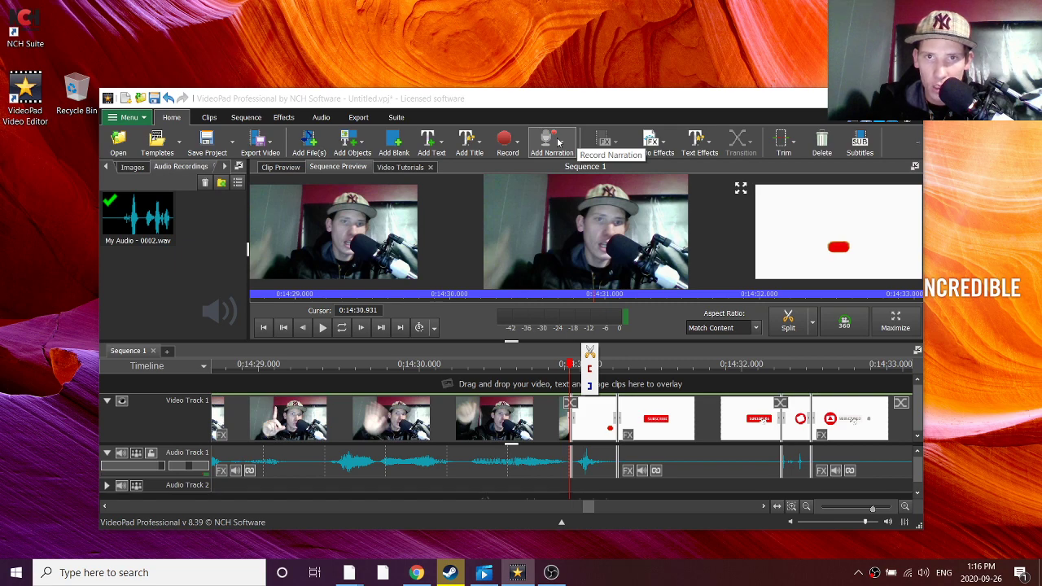
- Record a three-second narration, My Audio - 0003.wav, under the subscribe ending
click(559, 141)
click(550, 168)
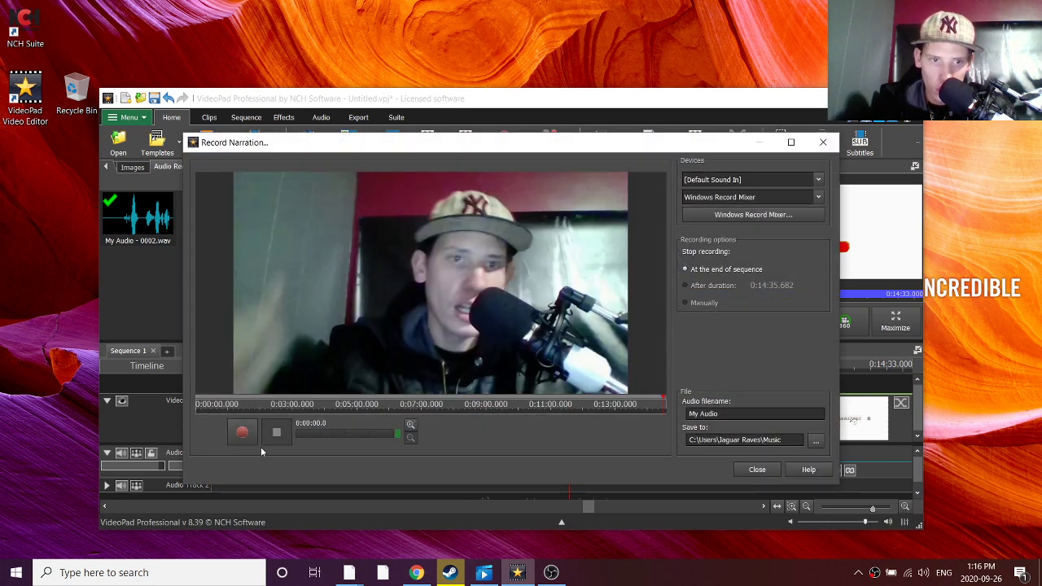
click(242, 434)
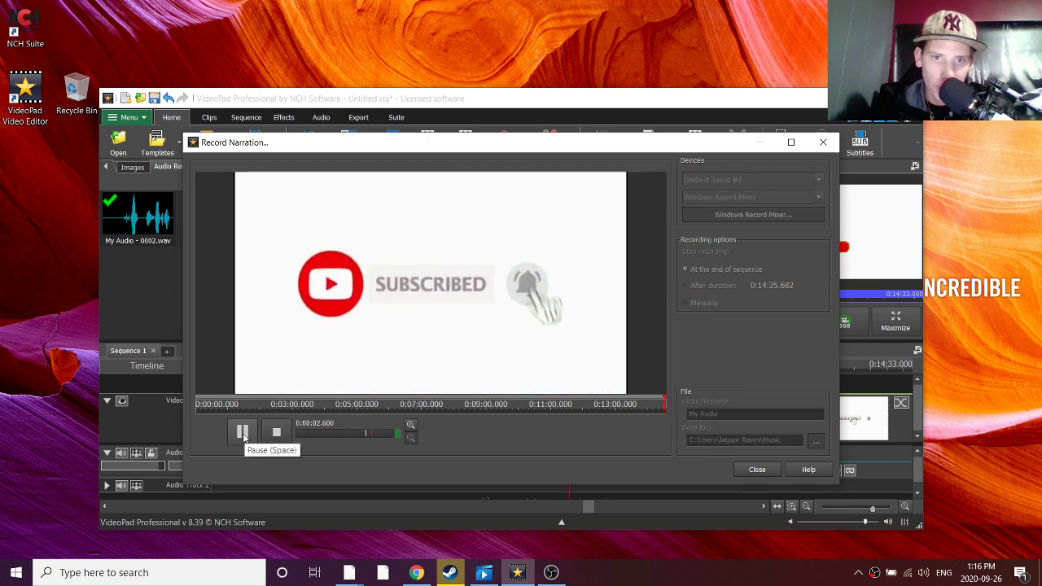
click(243, 433)
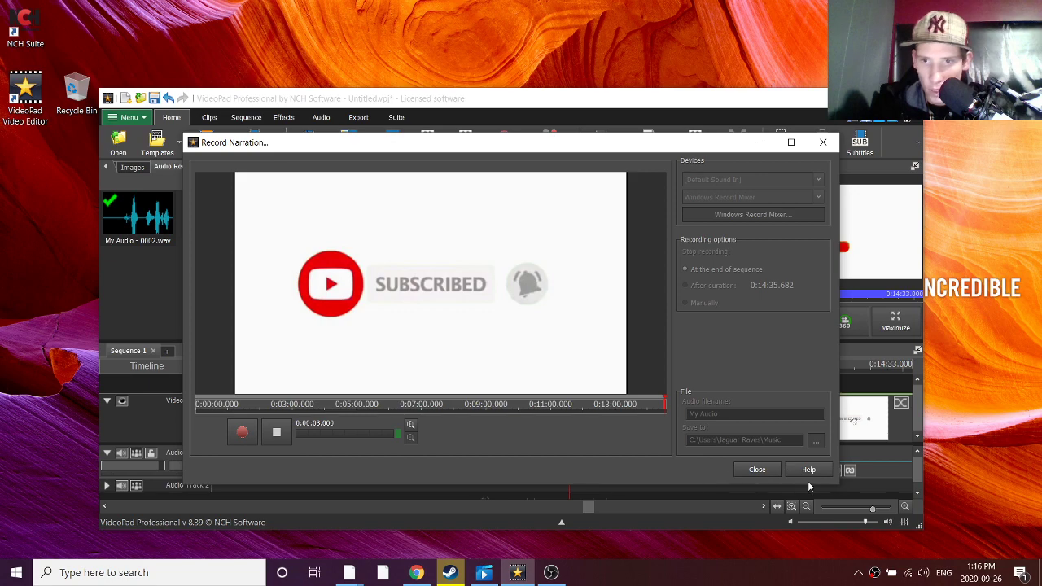
click(757, 470)
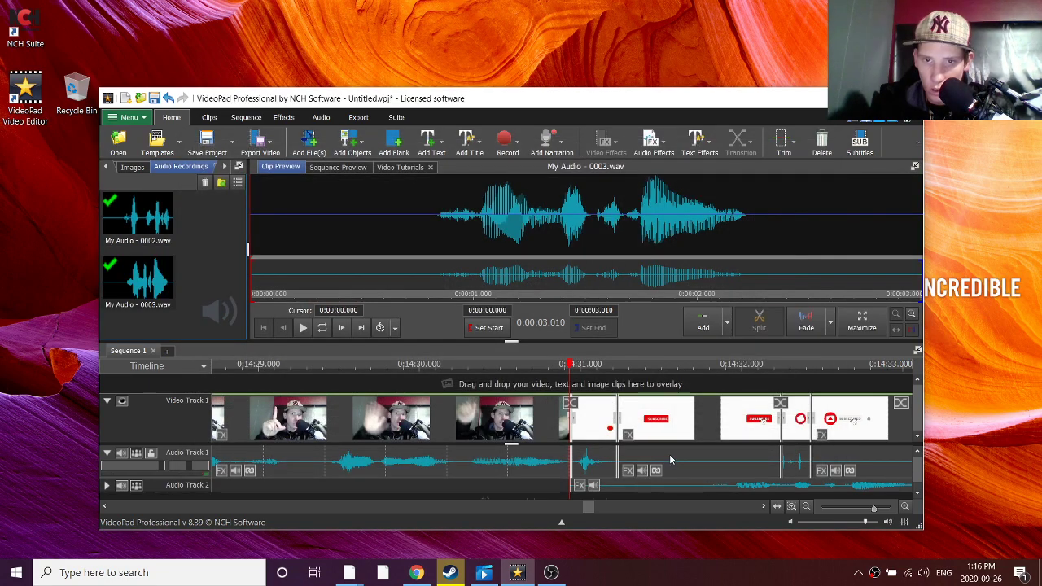
scroll(671, 461, down, 1)
scroll(671, 461, down, 1)
scroll(672, 461, down, 1)
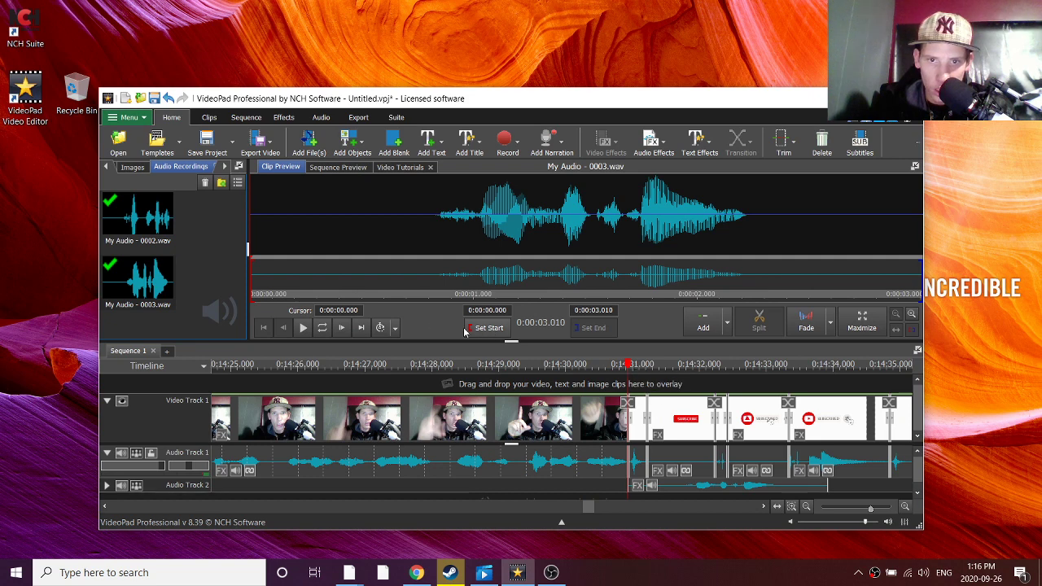
- Listen to the new narration clip, then play the sequence ending with it
click(308, 334)
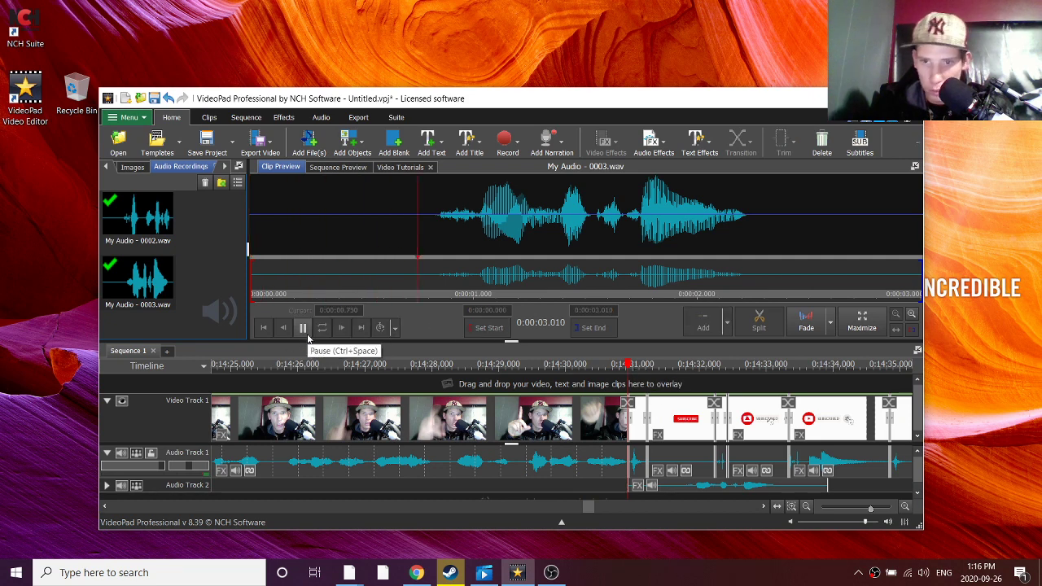
click(307, 337)
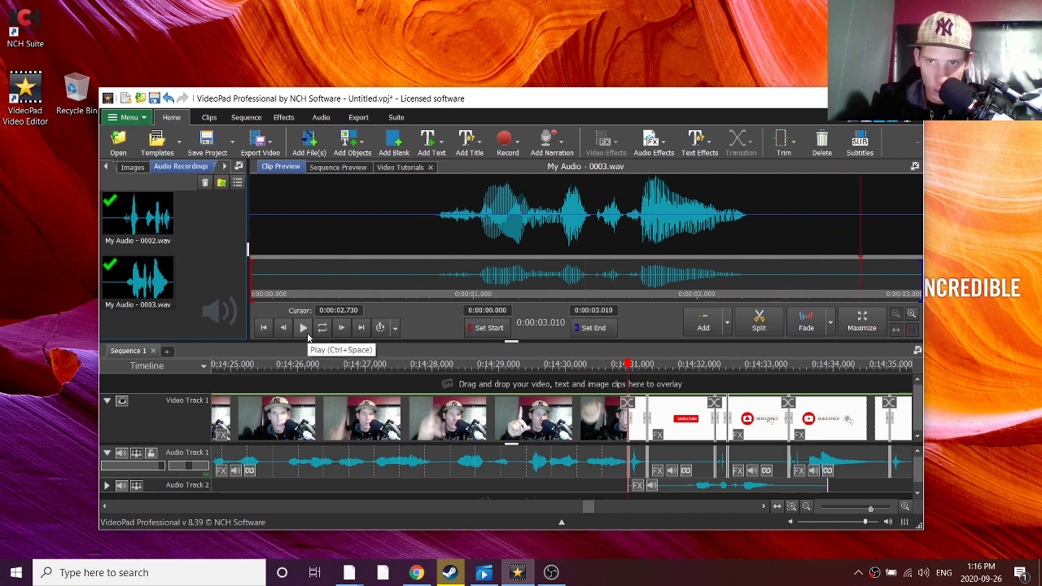
click(639, 368)
click(641, 368)
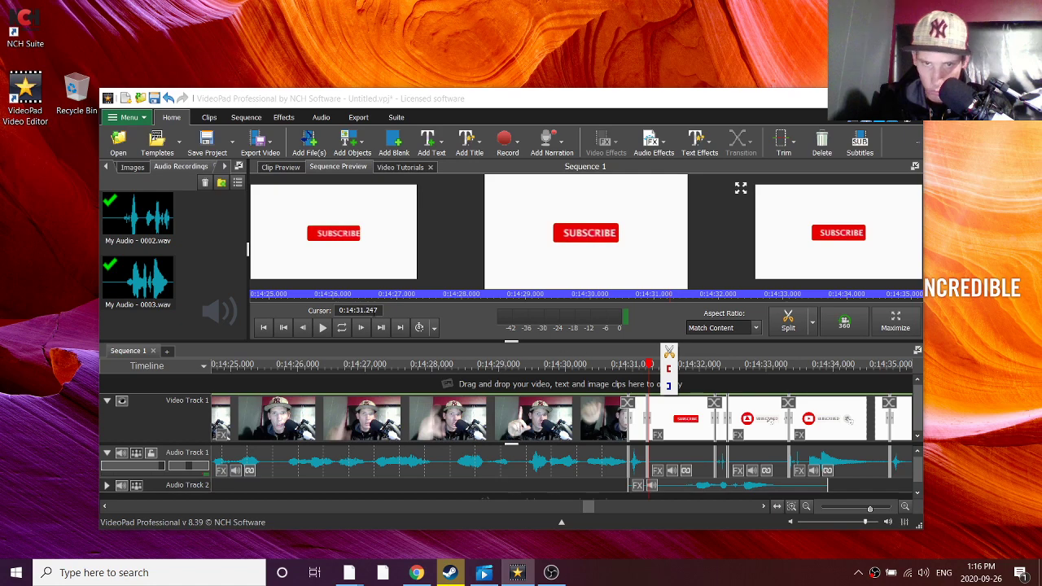
click(323, 328)
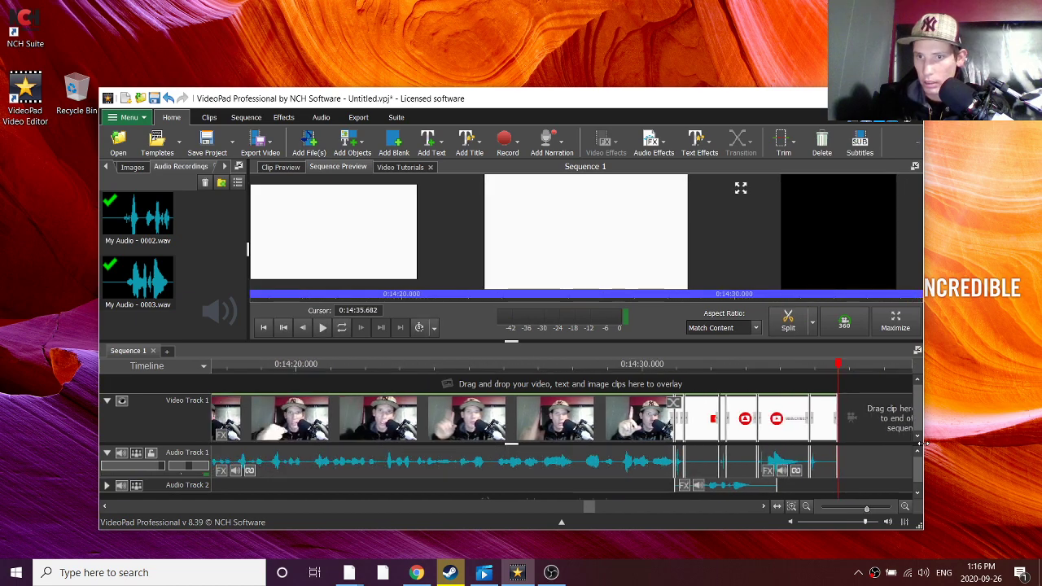
scroll(919, 451, down, 1)
scroll(896, 456, down, 2)
scroll(692, 489, down, 2)
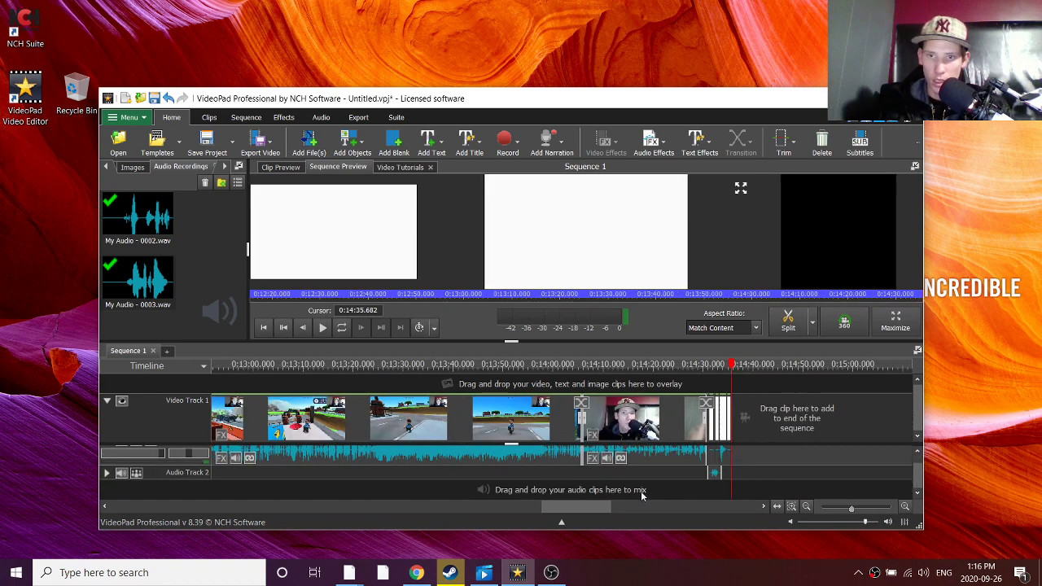
scroll(711, 425, up, 1)
scroll(711, 425, up, 1)
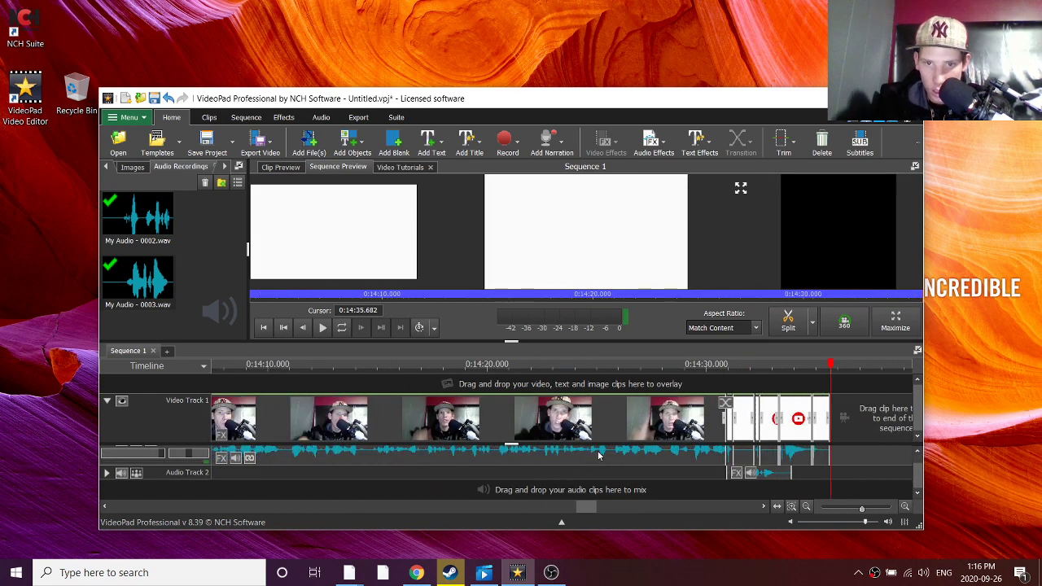
scroll(711, 425, up, 1)
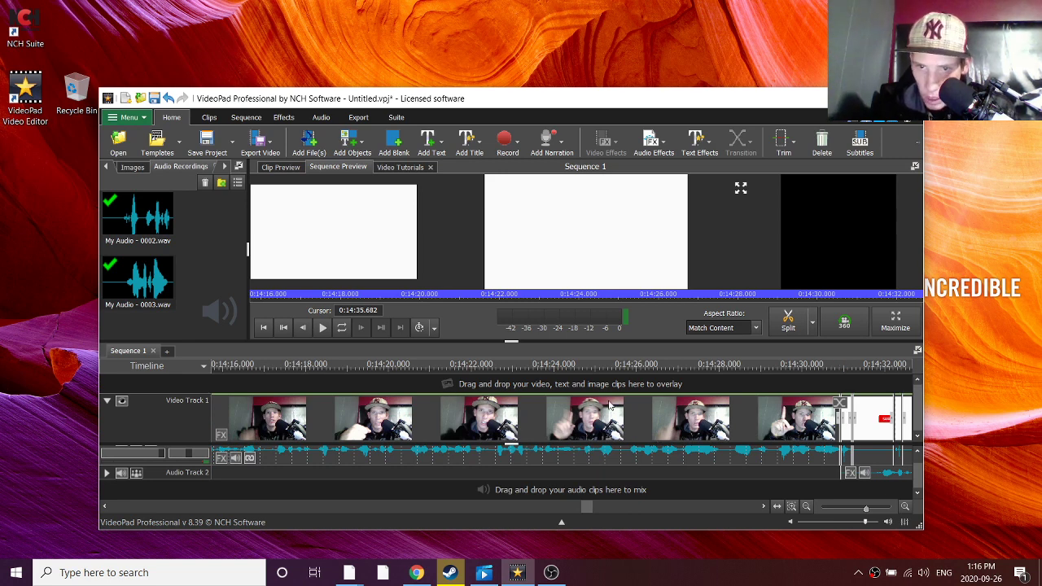
scroll(609, 405, up, 1)
scroll(586, 382, up, 1)
scroll(563, 363, up, 1)
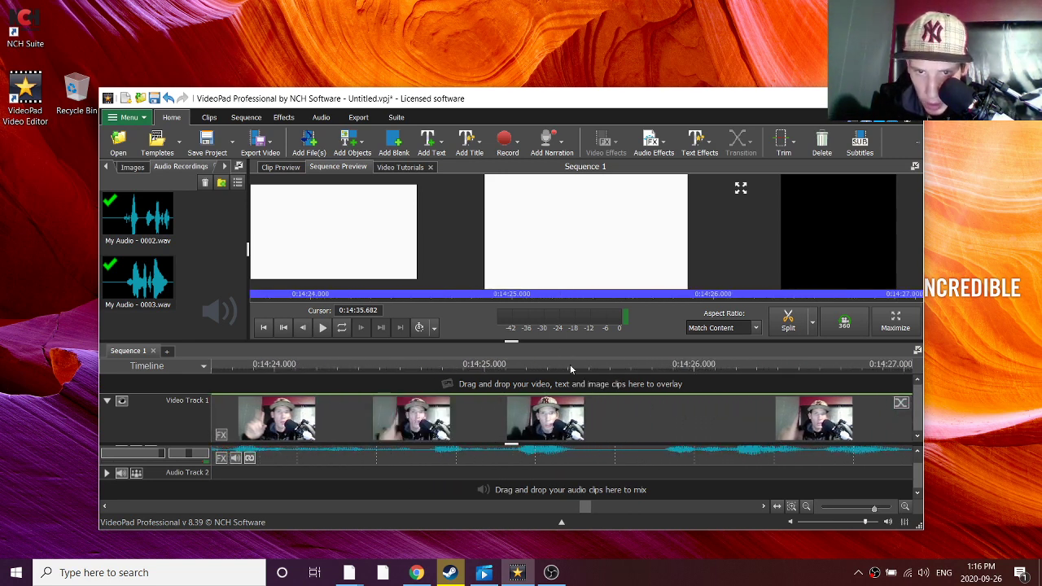
- Make a first split in the closing webcam clip, then scrub toward 0:14:25.85
click(574, 364)
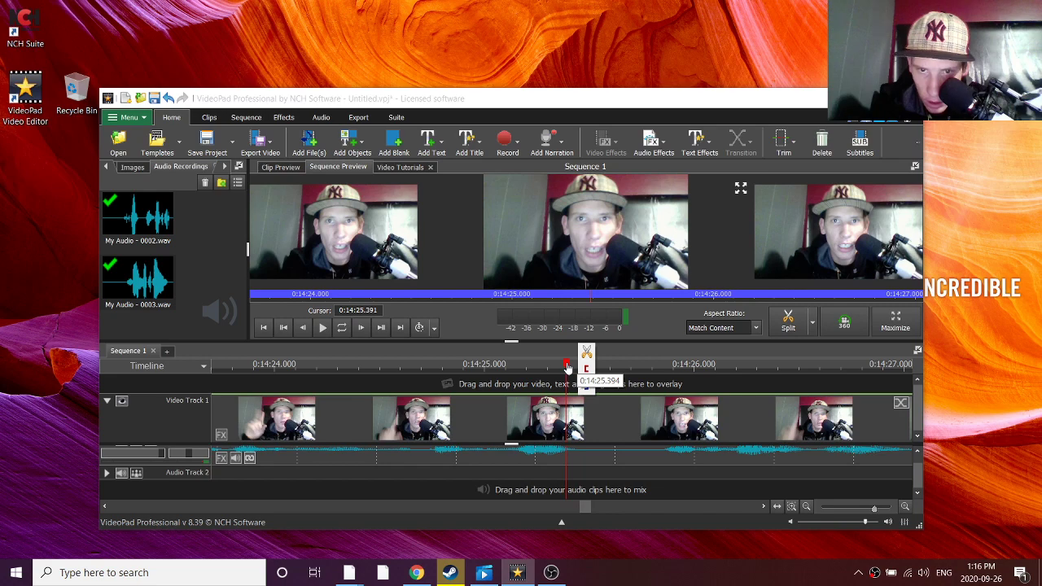
mouse_move(580, 369)
mouse_down()
mouse_move(675, 378)
mouse_move(568, 380)
mouse_move(601, 389)
mouse_up()
scroll(601, 389, up, 1)
scroll(607, 383, up, 1)
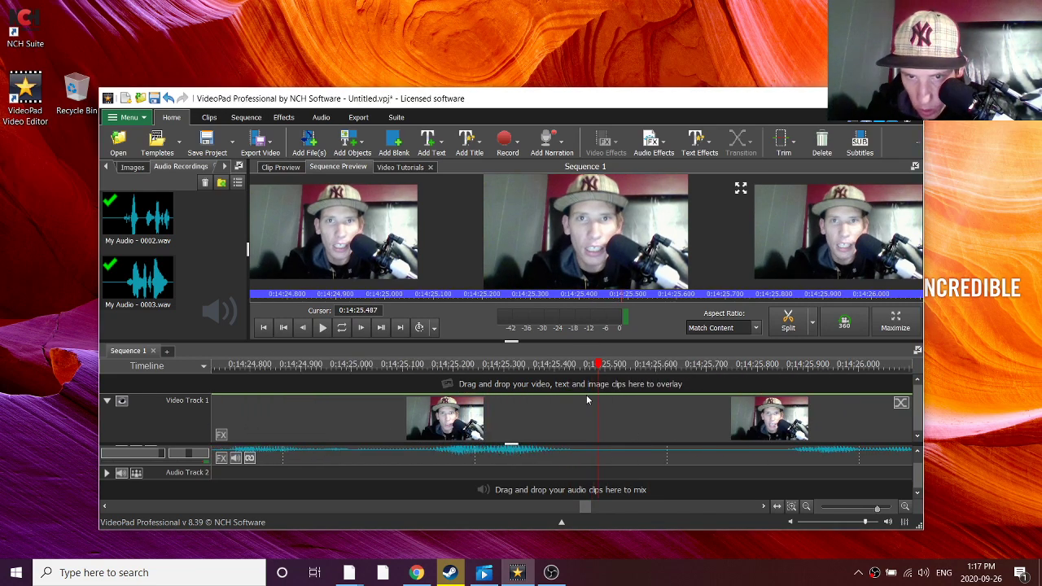
click(589, 379)
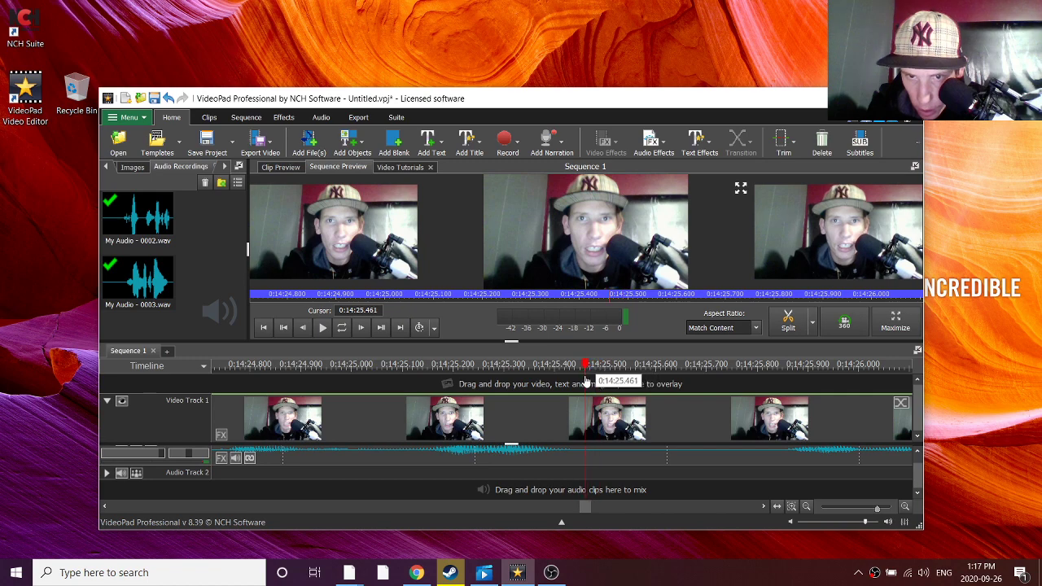
click(582, 366)
key(Delete)
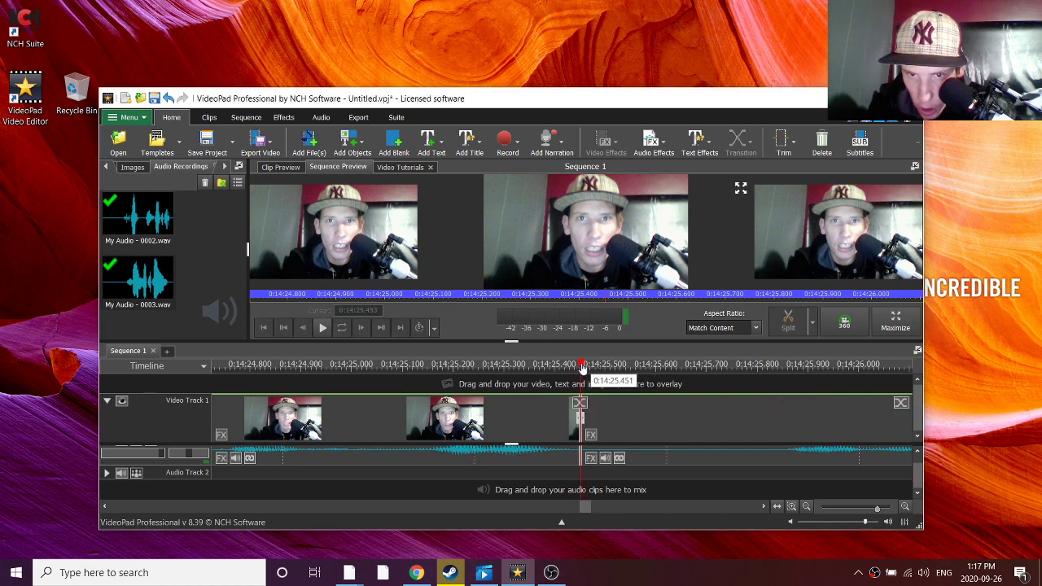
drag(582, 368, 783, 371)
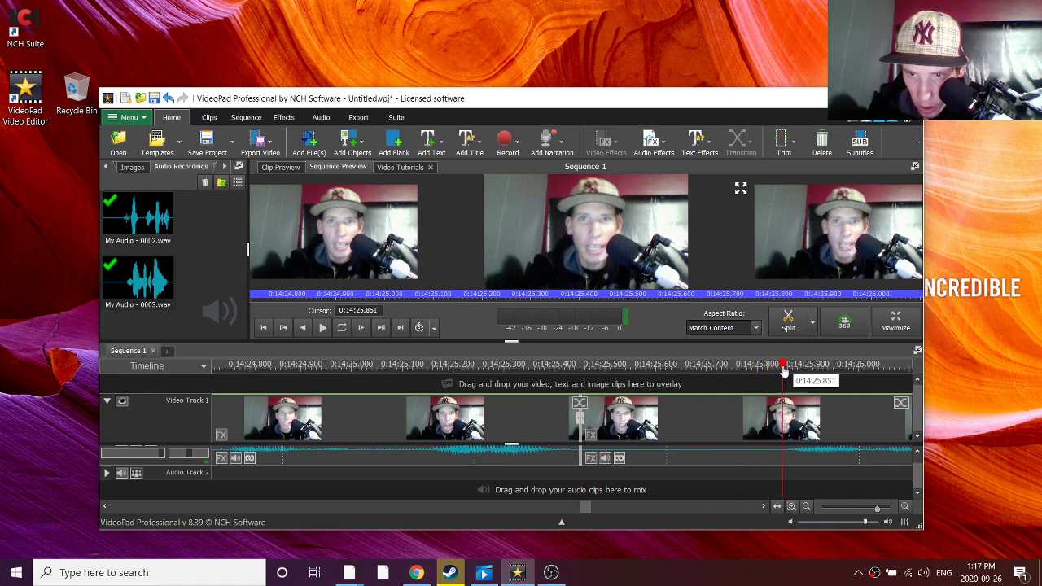
mouse_move(784, 371)
mouse_down()
mouse_move(806, 366)
mouse_move(802, 374)
mouse_up()
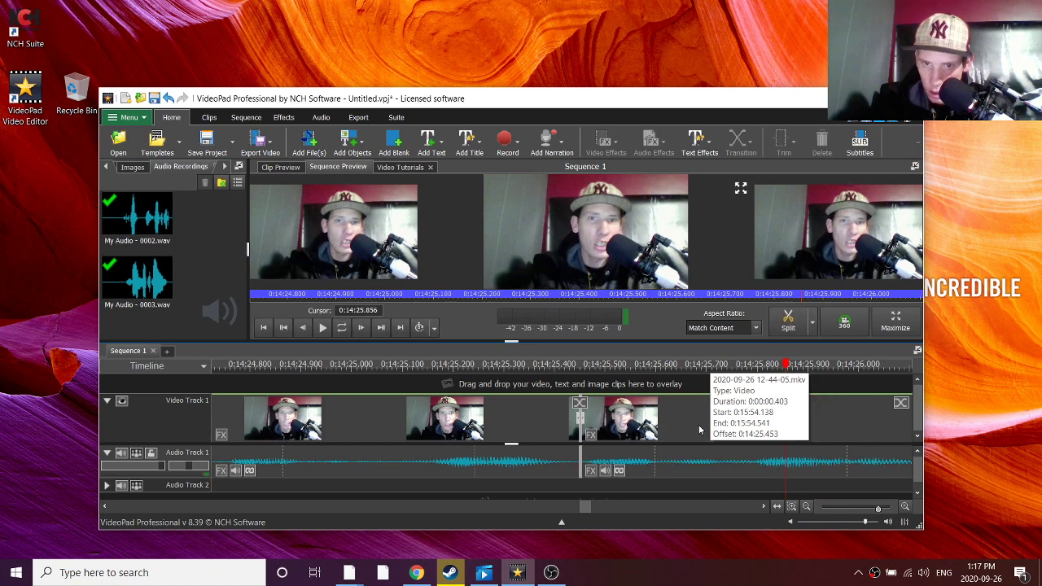
scroll(676, 432, down, 2)
scroll(659, 436, down, 1)
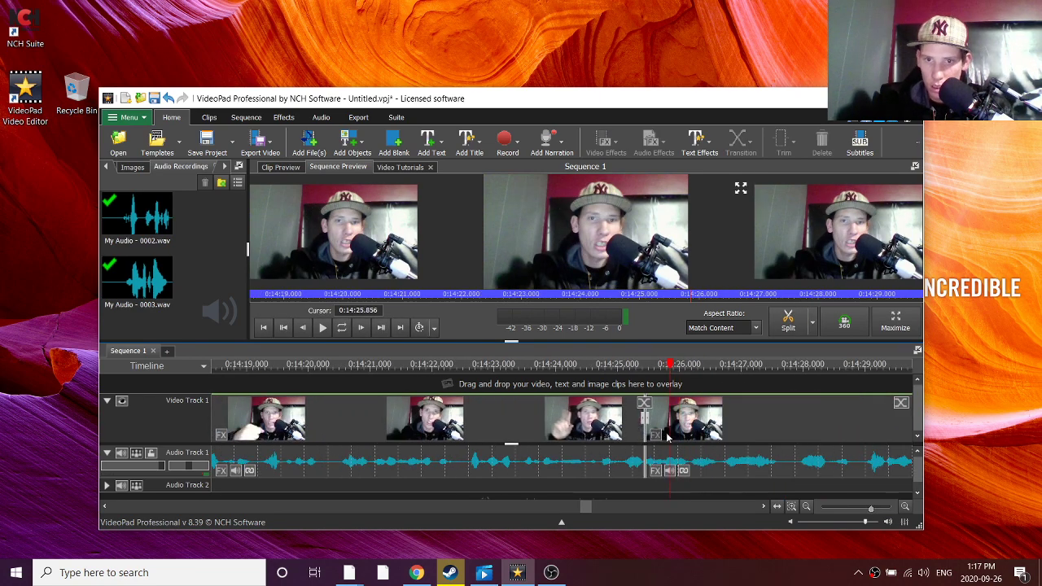
- Remove the slice between 0:14:24.659 and 0:14:24.735 from the video and audio tracks
click(637, 371)
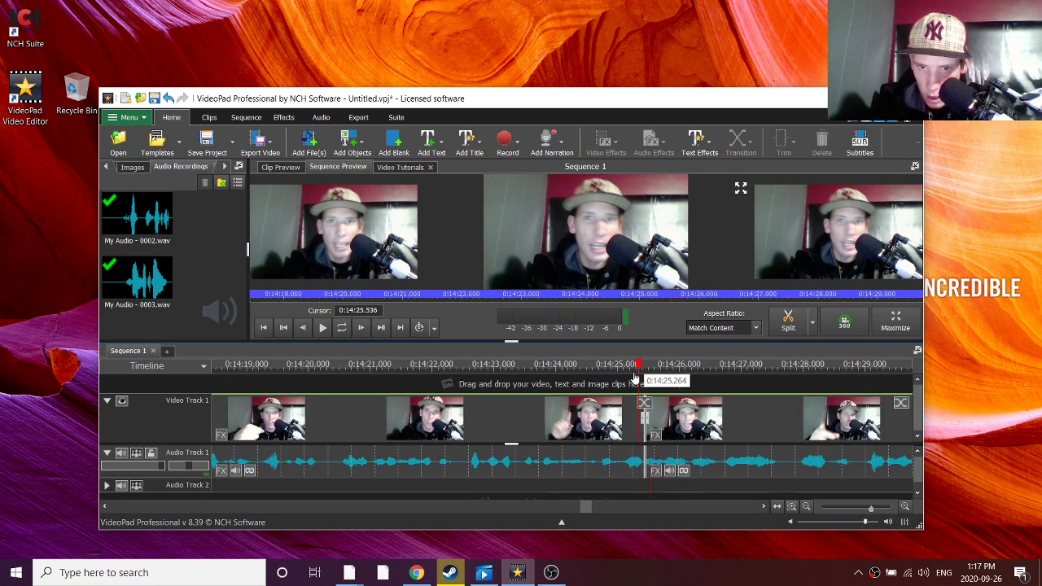
click(583, 371)
scroll(580, 389, up, 2)
scroll(577, 393, up, 1)
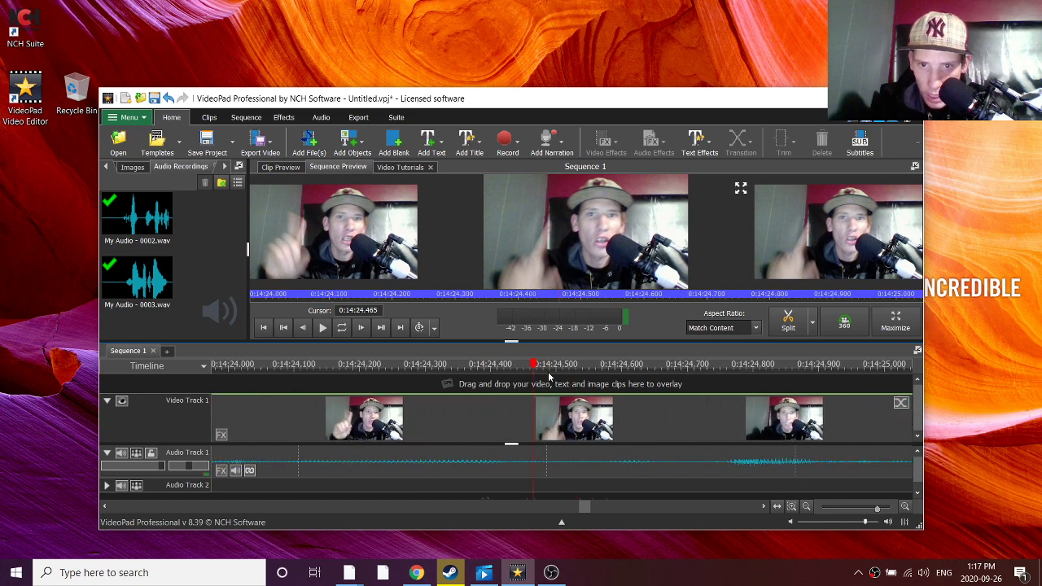
click(661, 387)
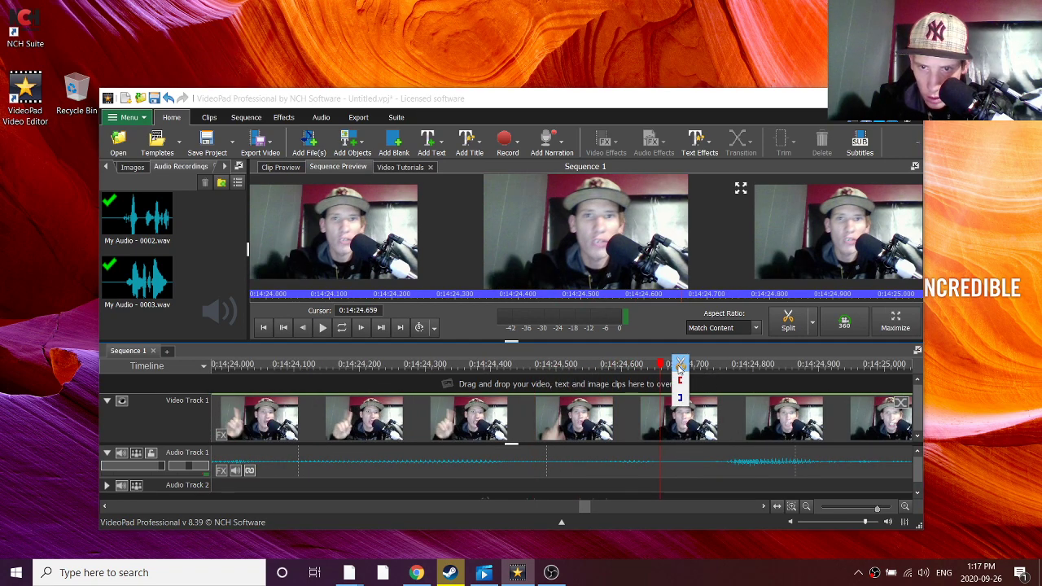
click(672, 373)
click(711, 373)
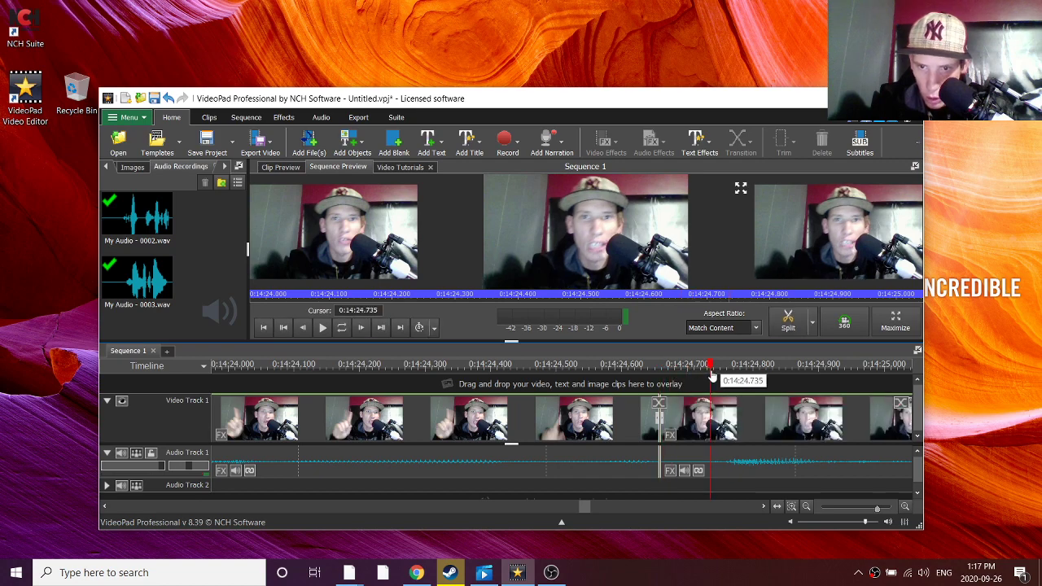
key(s)
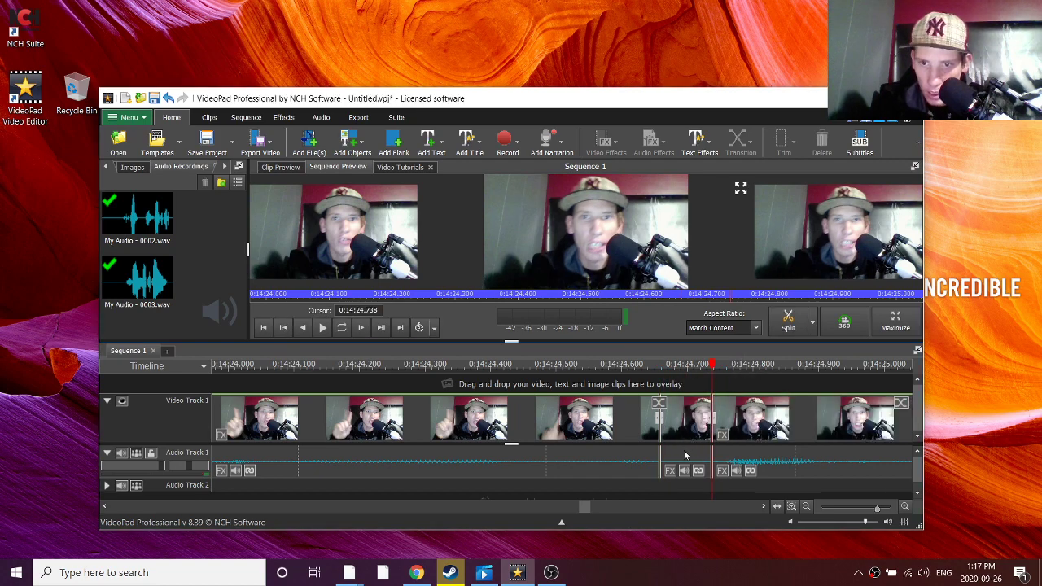
click(685, 453)
key(Delete)
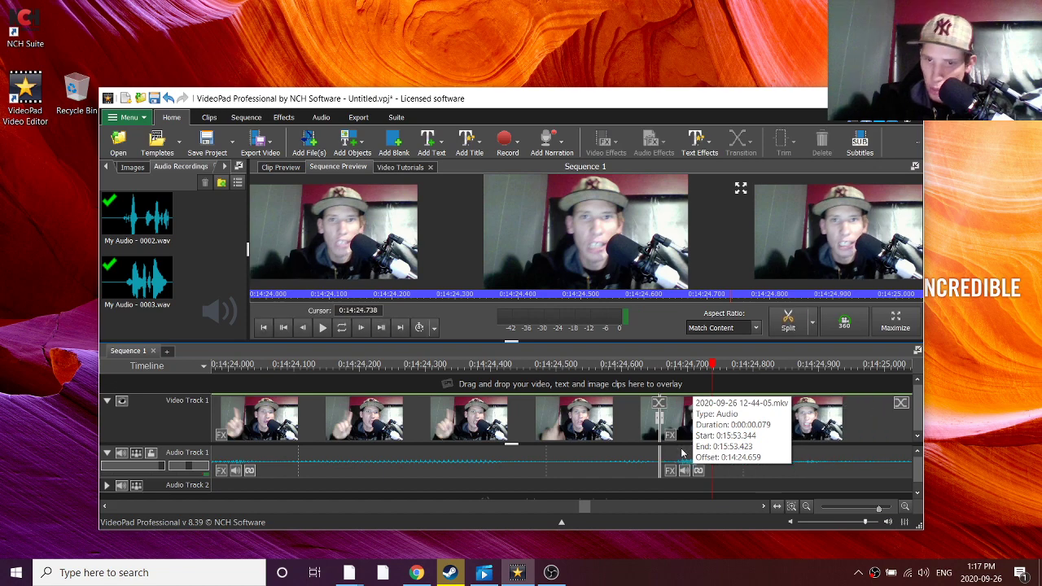
mouse_move(713, 366)
mouse_down()
mouse_move(117, 445)
mouse_move(457, 456)
mouse_move(147, 443)
mouse_move(437, 454)
mouse_move(425, 453)
mouse_up()
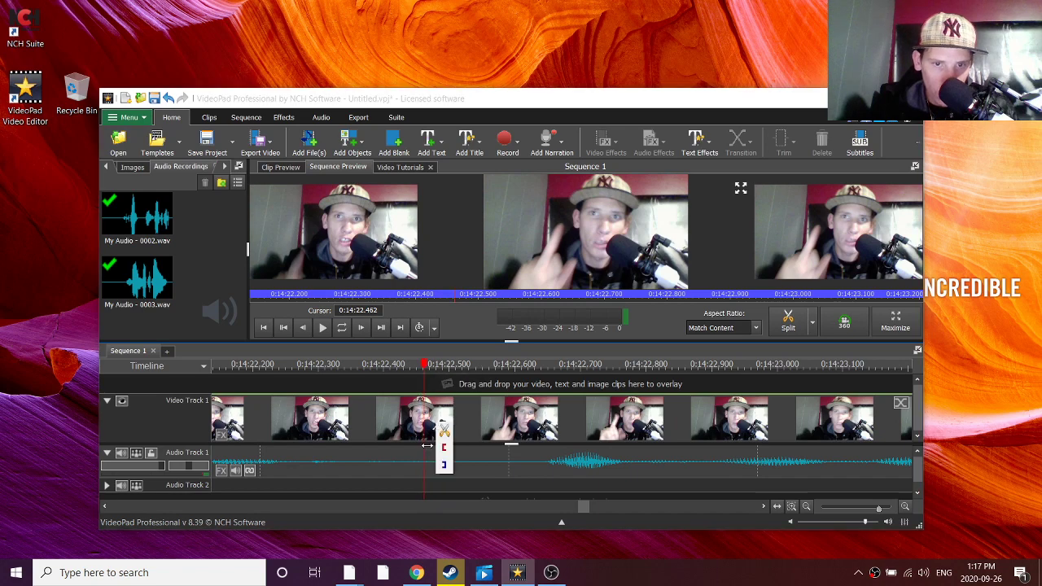
scroll(470, 393, down, 2)
scroll(471, 393, down, 2)
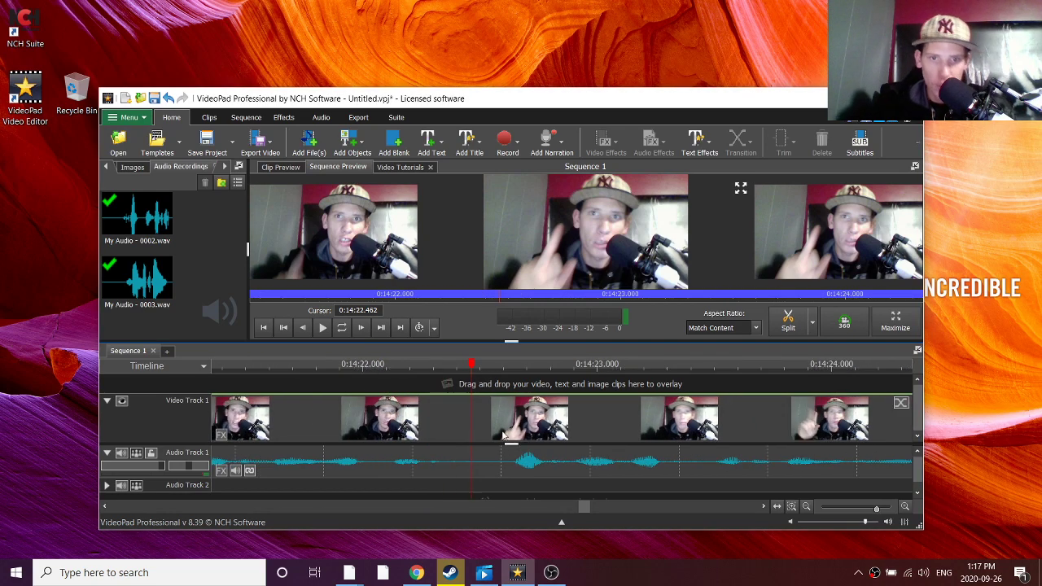
scroll(488, 423, down, 2)
scroll(518, 466, down, 2)
scroll(517, 466, down, 2)
scroll(519, 463, down, 2)
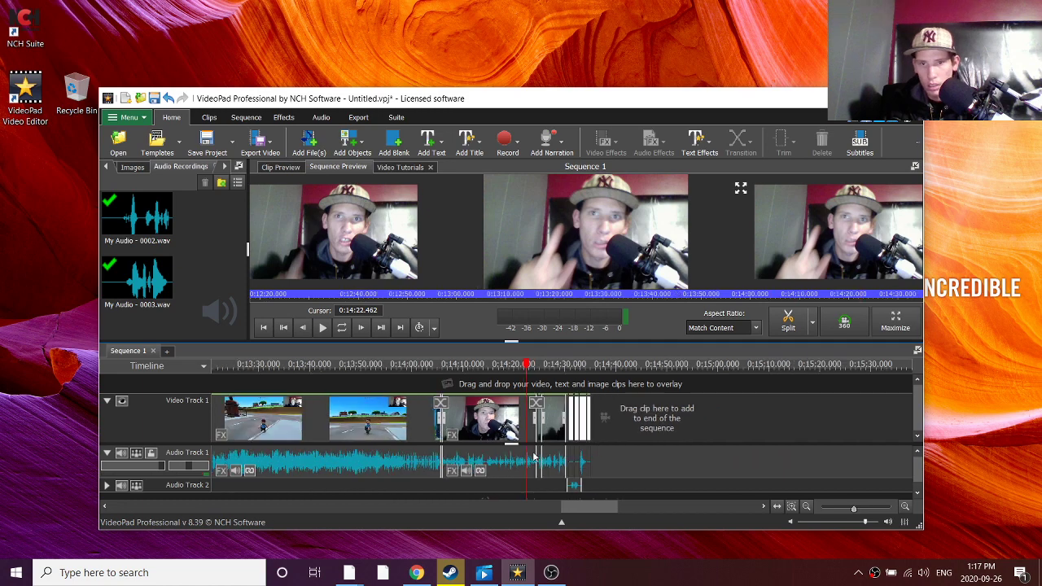
scroll(522, 458, down, 2)
scroll(528, 450, down, 2)
scroll(527, 451, down, 2)
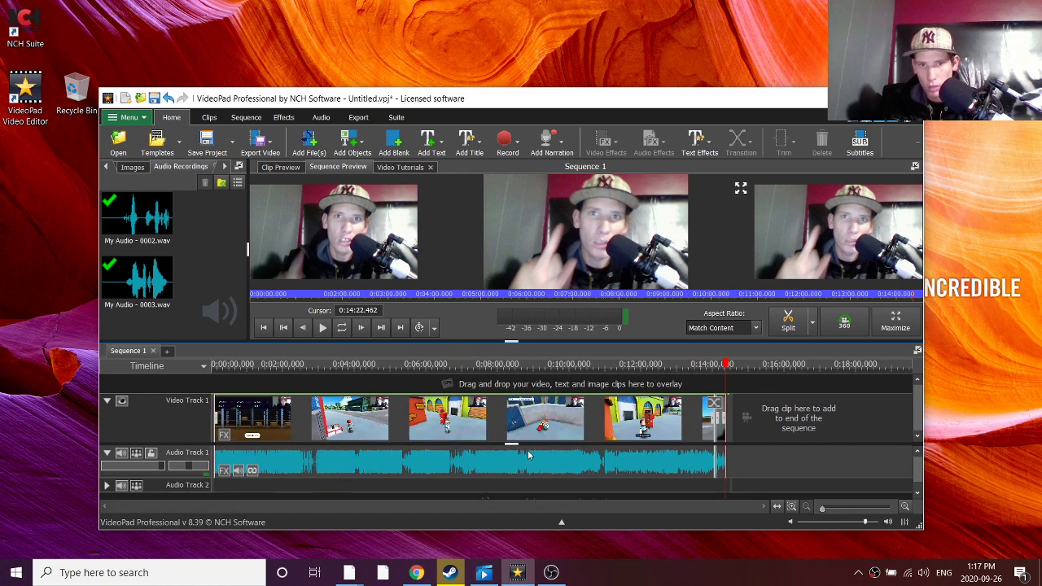
- Return the playhead to 0:00 and select the sequence from its very start to its end
drag(727, 364, 213, 364)
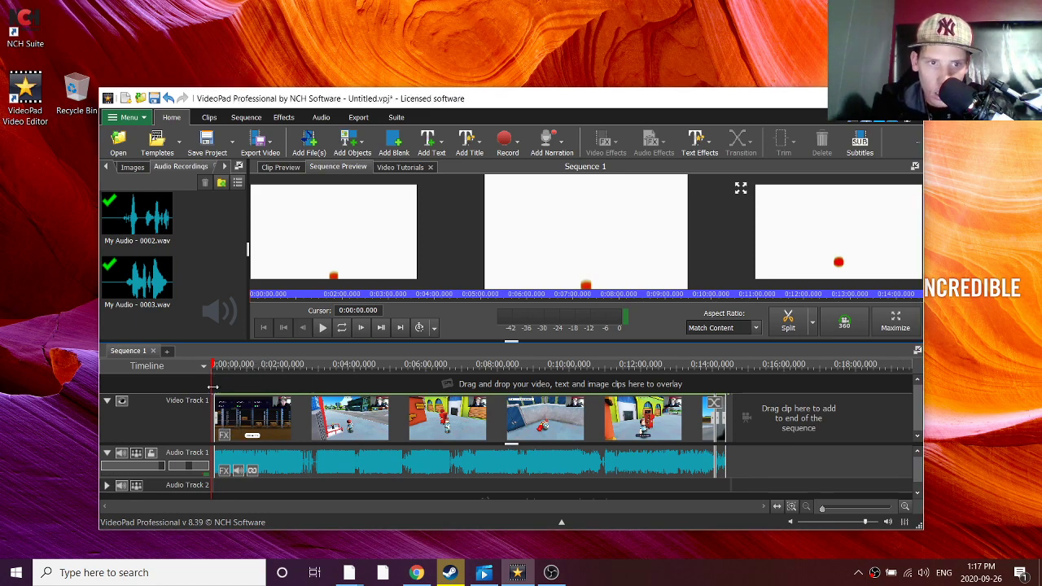
drag(212, 386, 767, 404)
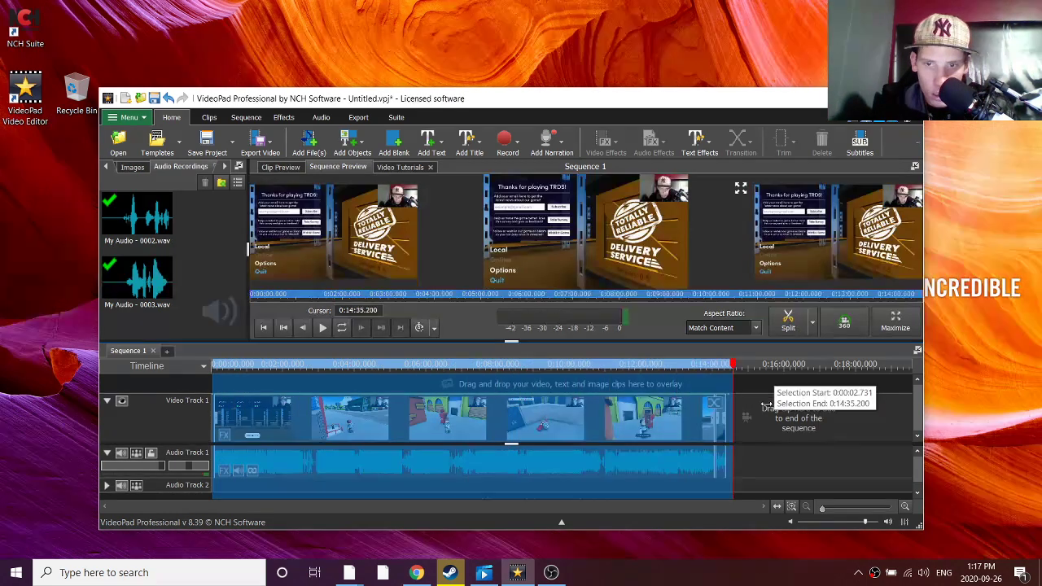
scroll(471, 460, up, 2)
scroll(472, 460, up, 1)
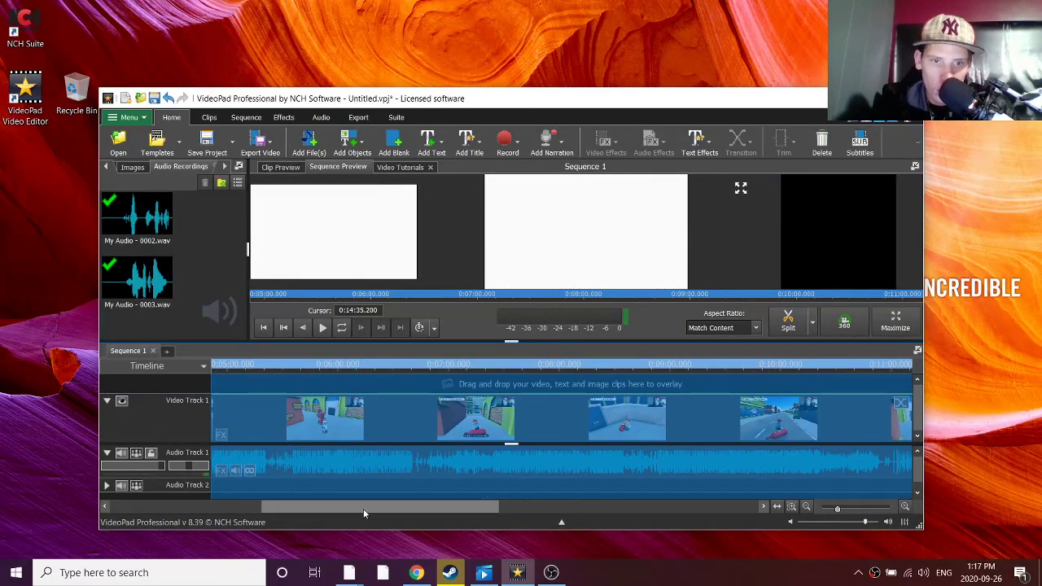
drag(363, 513, 166, 513)
scroll(238, 470, up, 2)
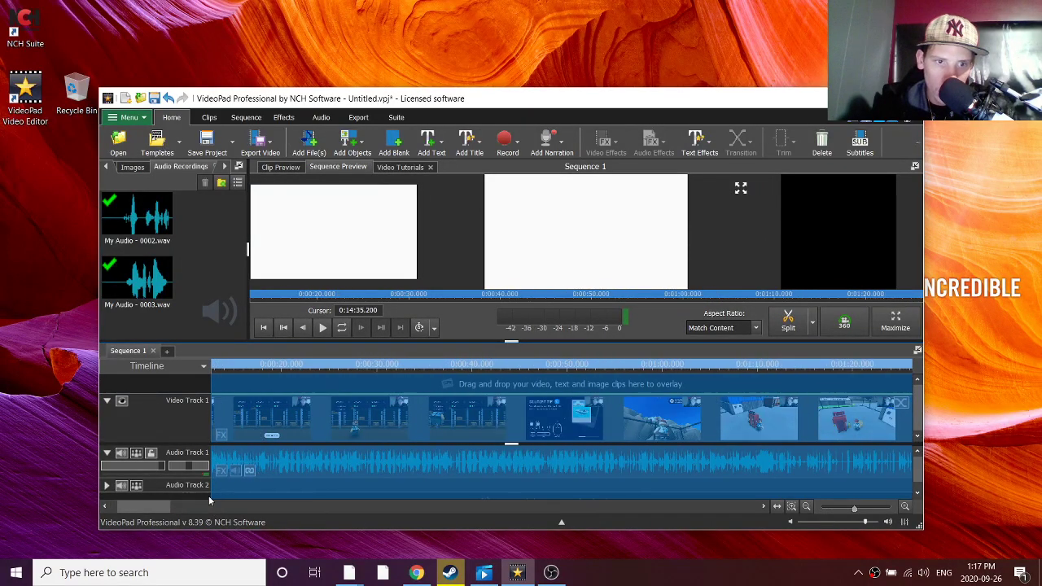
scroll(143, 506, down, 1)
scroll(138, 507, down, 1)
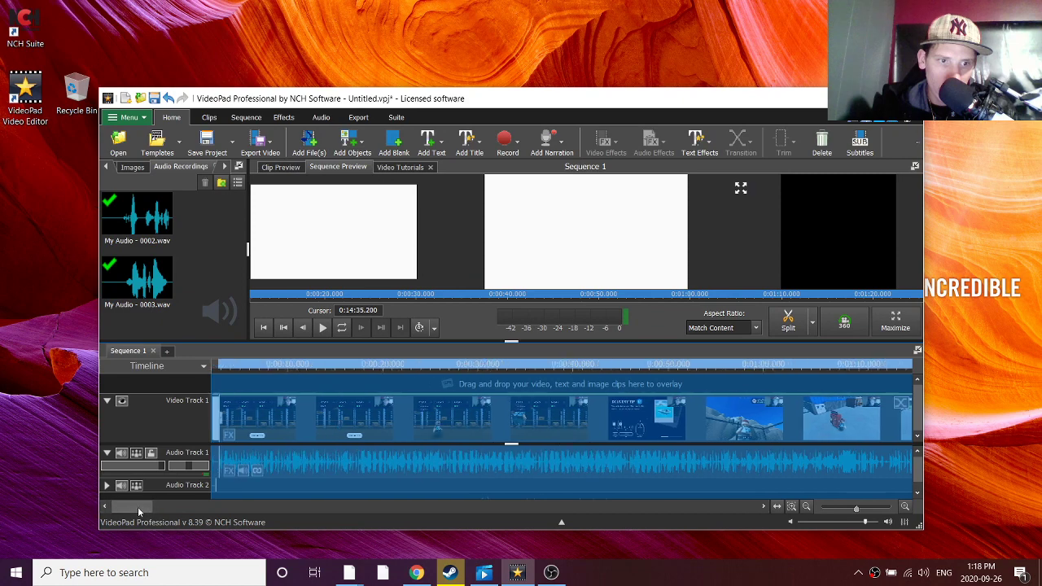
drag(138, 511, 126, 513)
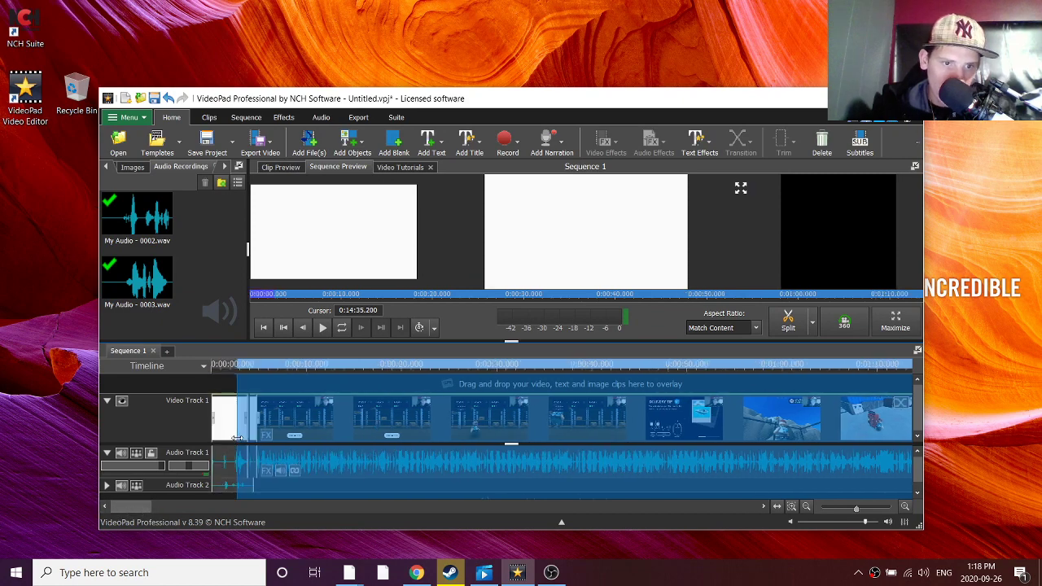
drag(237, 438, 186, 437)
scroll(399, 456, down, 2)
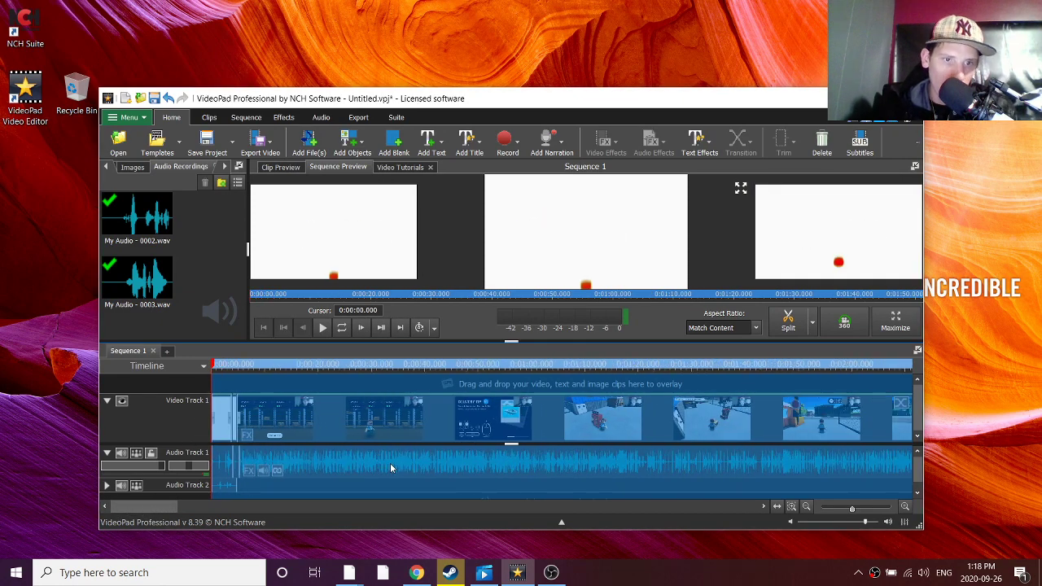
scroll(387, 464, down, 2)
scroll(385, 470, down, 1)
scroll(388, 477, down, 1)
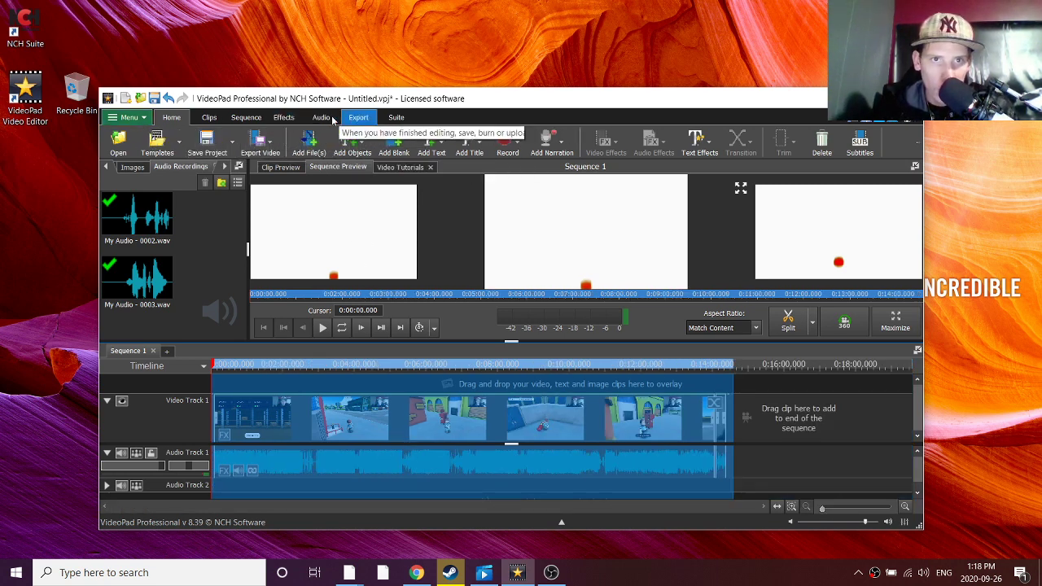
- Export the video as 'how I edit my videos' mp4 with Stretch widescreen fit
click(357, 119)
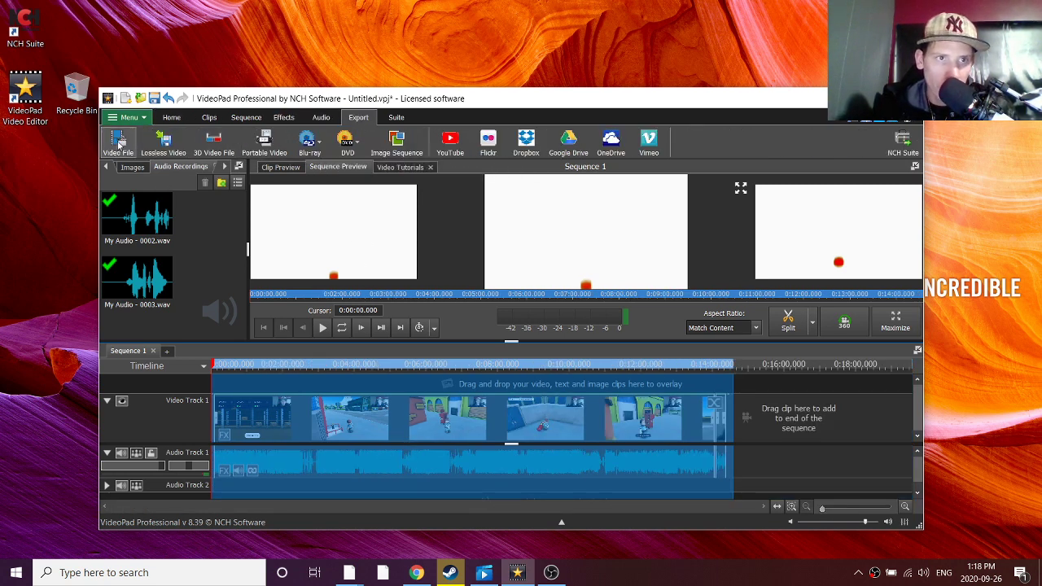
click(118, 142)
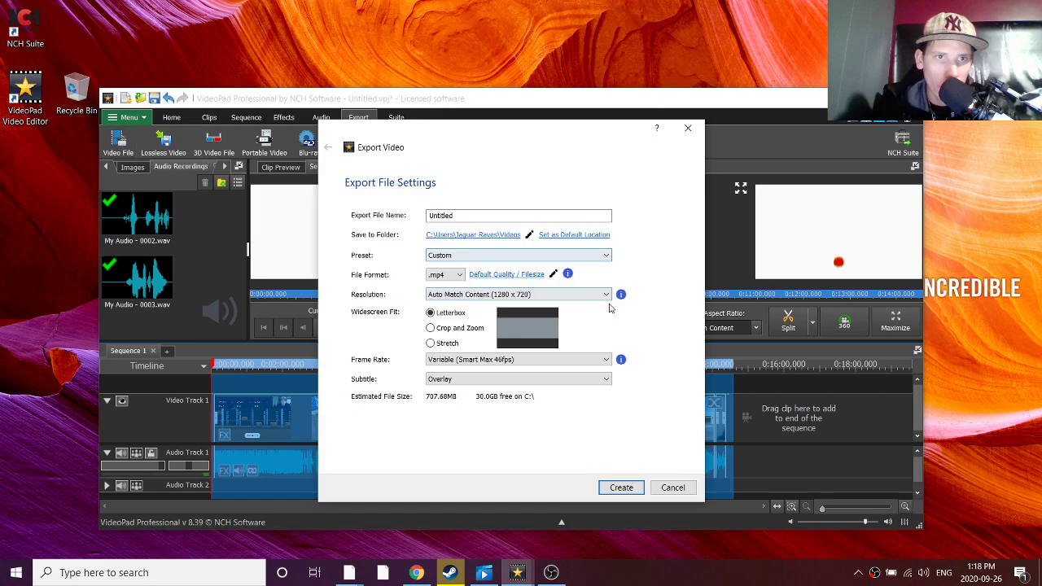
click(494, 216)
text(how I edit my videos)
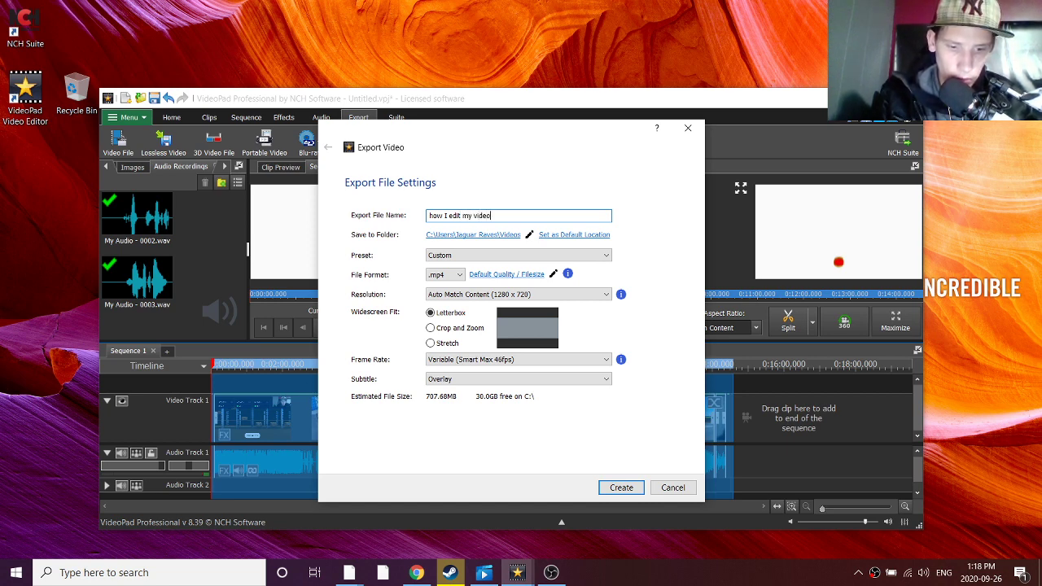
click(431, 344)
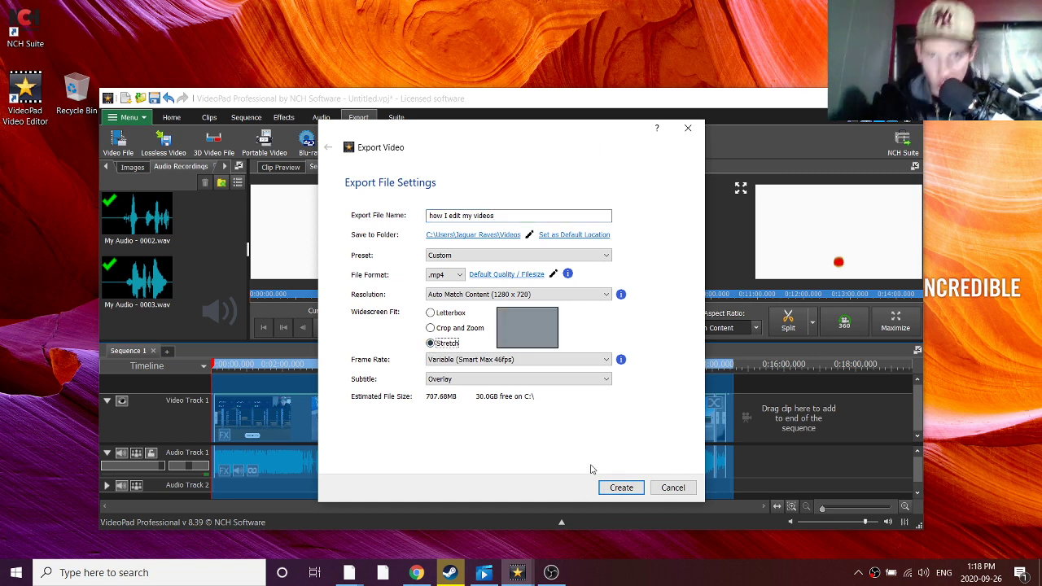
click(622, 487)
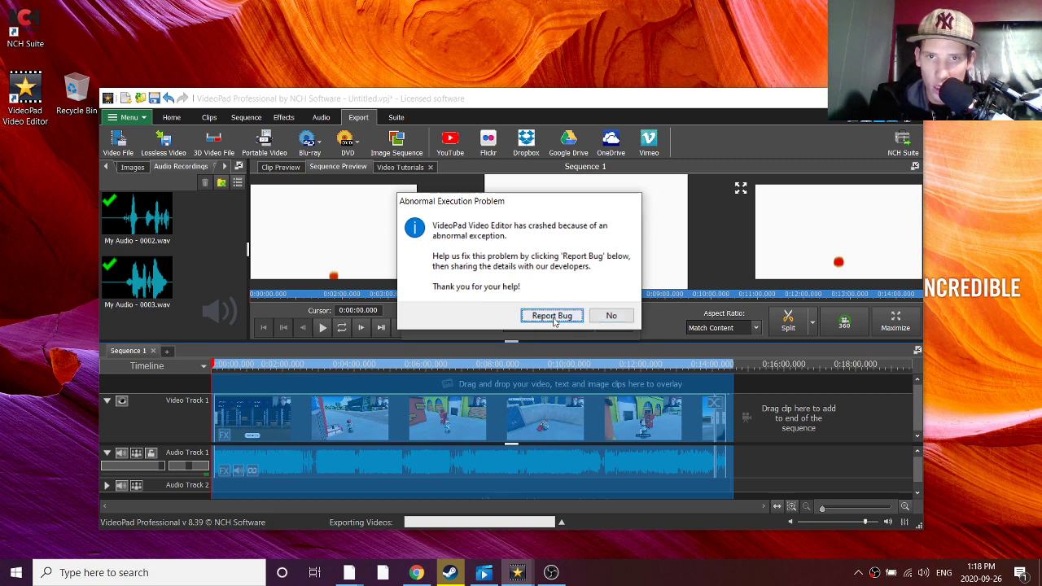
- Decline sending the crash report, try relaunching VideoPad, and hide then restore the OBS window
click(611, 316)
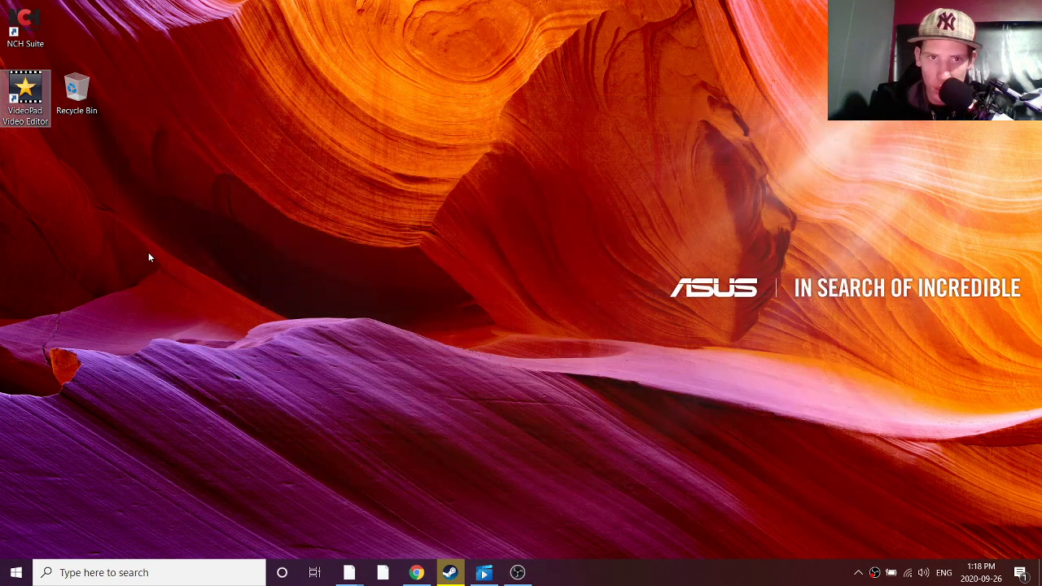
double_click(25, 97)
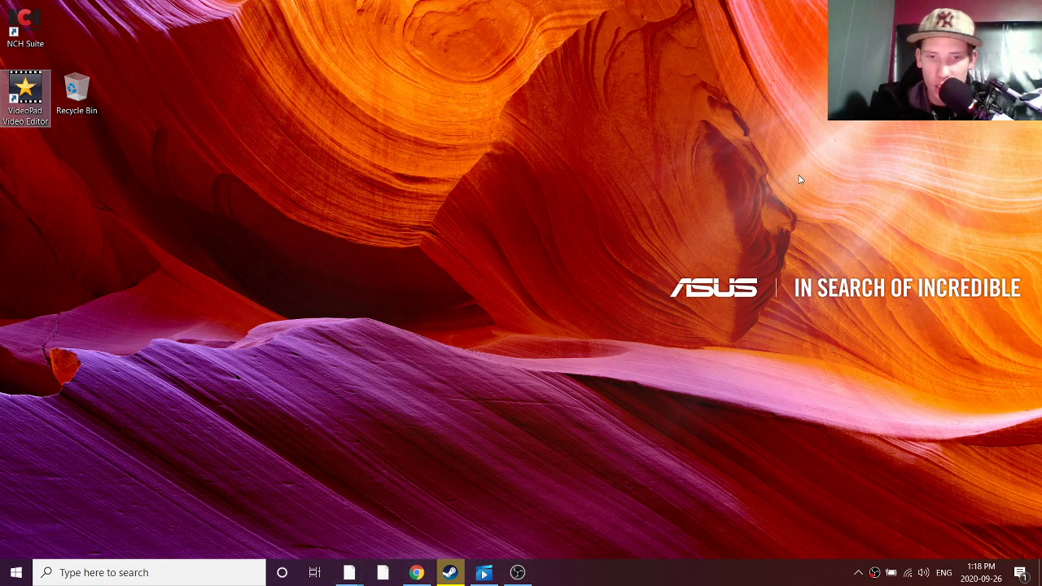
click(875, 575)
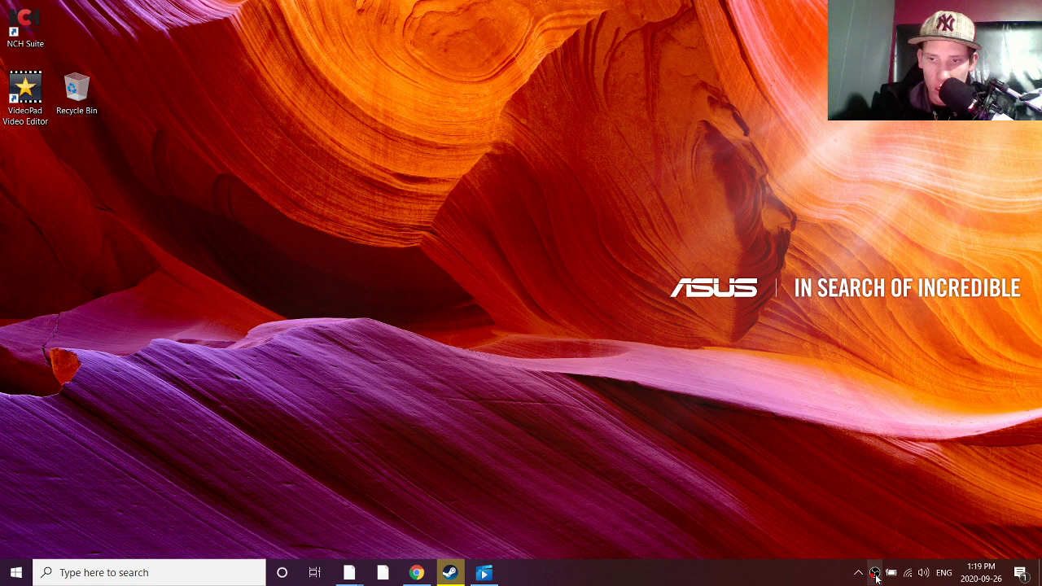
click(876, 575)
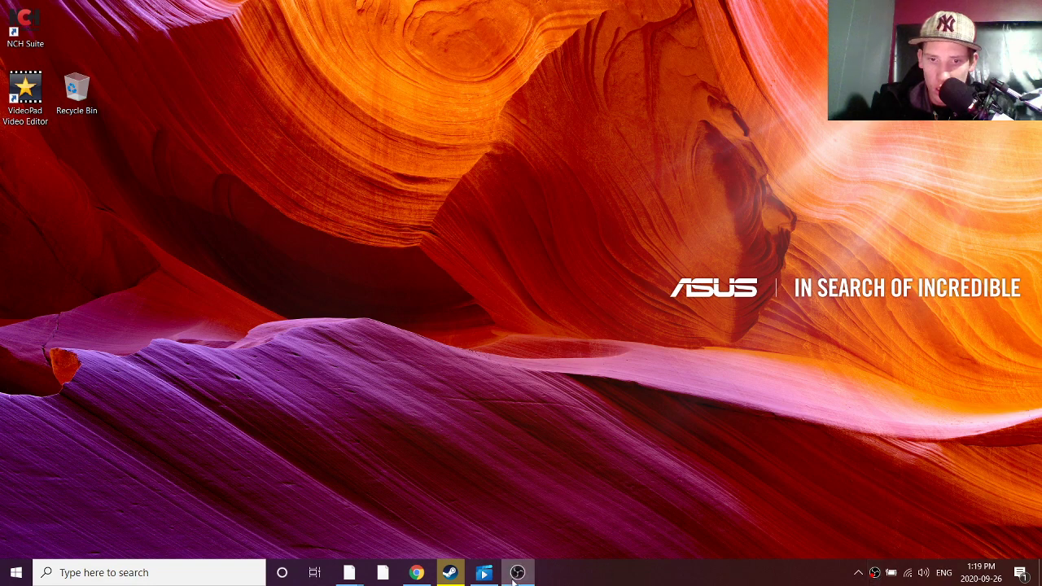